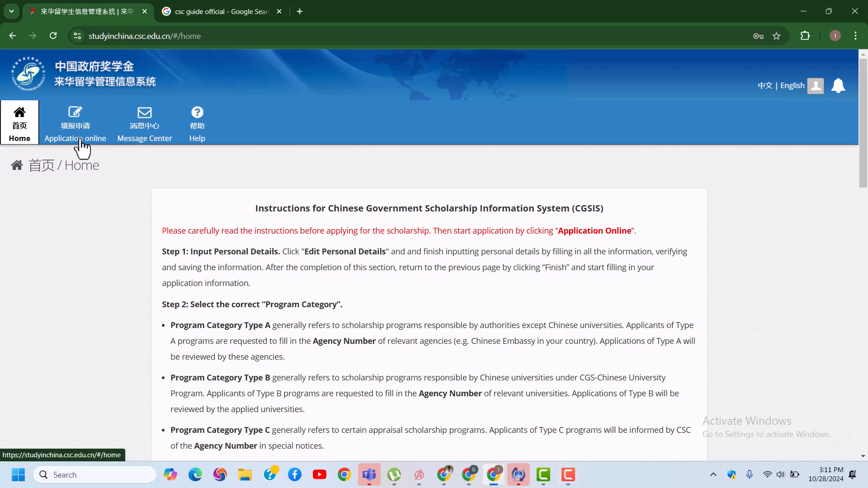
- Read the home-page category instructions for the Type A and Type B programs
{"action": "scroll", "coordinate": [324, 246], "scroll_direction": "down", "scroll_amount": 1}
{"action": "left_click_drag", "start_coordinate": [271, 275], "coordinate": [246, 285]}
{"action": "left_click", "coordinate": [323, 297]}
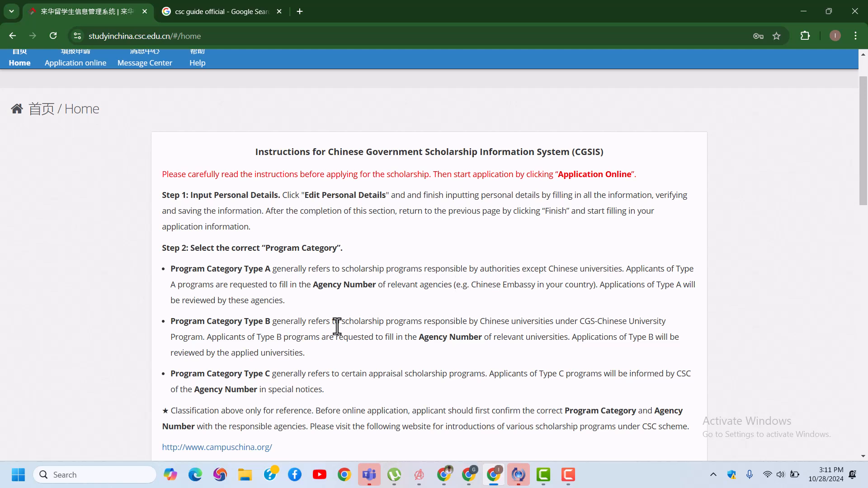
{"action": "left_click_drag", "start_coordinate": [277, 273], "coordinate": [332, 272]}
{"action": "left_click_drag", "start_coordinate": [211, 335], "coordinate": [342, 325]}
{"action": "left_click", "coordinate": [443, 340]}
- Read on through Step 3 of the instructions, then go to the Application online page
{"action": "scroll", "coordinate": [563, 317], "scroll_direction": "down", "scroll_amount": 1}
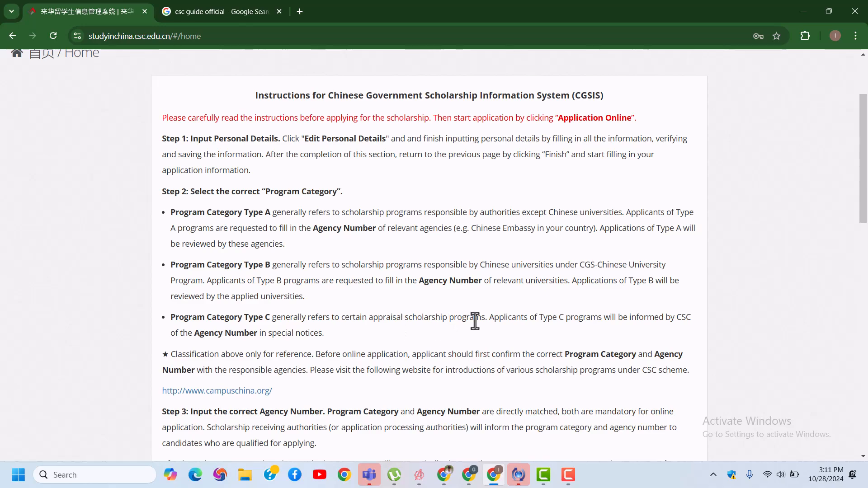
{"action": "left_click_drag", "start_coordinate": [252, 215], "coordinate": [281, 246]}
{"action": "scroll", "coordinate": [281, 245], "scroll_direction": "down", "scroll_amount": 7}
{"action": "left_click", "coordinate": [285, 242]}
{"action": "scroll", "coordinate": [326, 262], "scroll_direction": "down", "scroll_amount": 8}
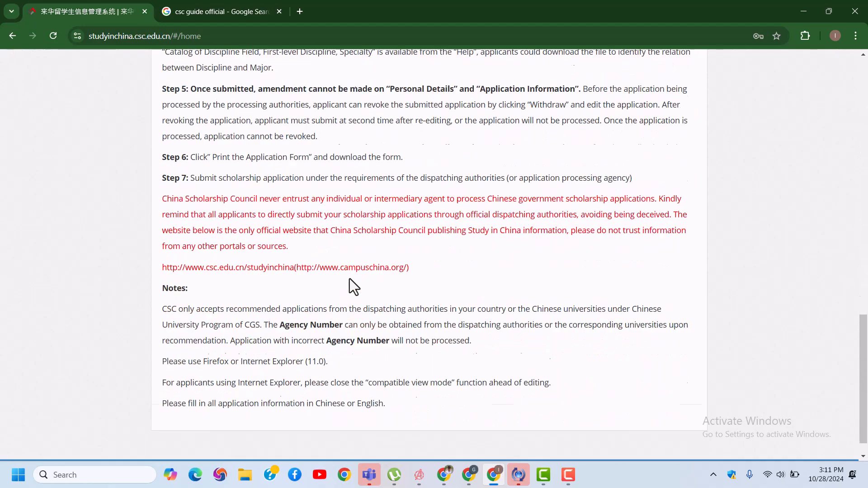
{"action": "scroll", "coordinate": [358, 284], "scroll_direction": "up", "scroll_amount": 3}
{"action": "scroll", "coordinate": [363, 286], "scroll_direction": "up", "scroll_amount": 15}
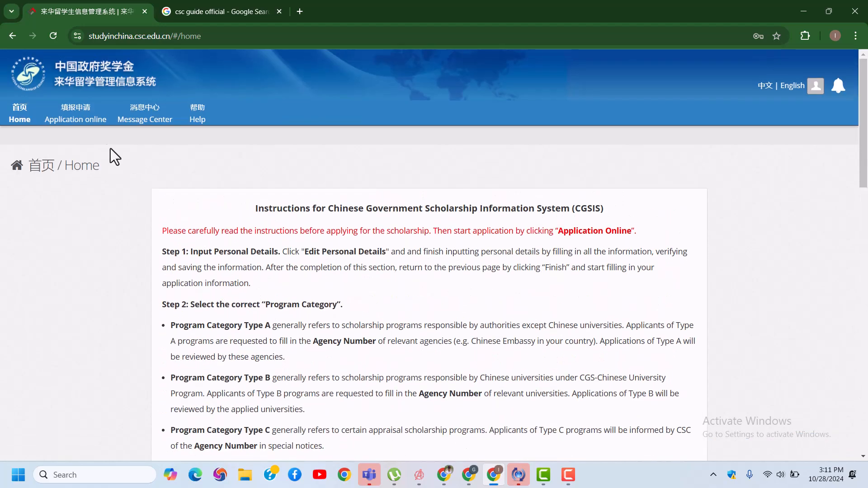
{"action": "left_click", "coordinate": [74, 114]}
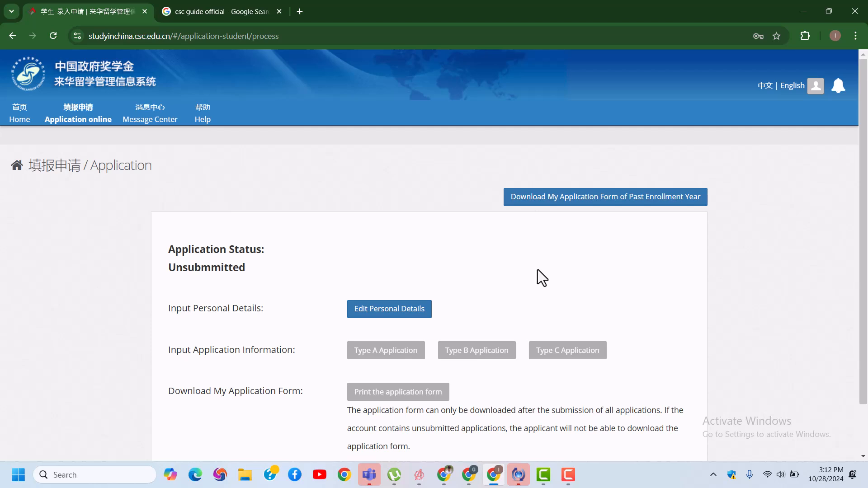
{"action": "scroll", "coordinate": [511, 271], "scroll_direction": "down", "scroll_amount": 1}
{"action": "scroll", "coordinate": [512, 271], "scroll_direction": "up", "scroll_amount": 1}
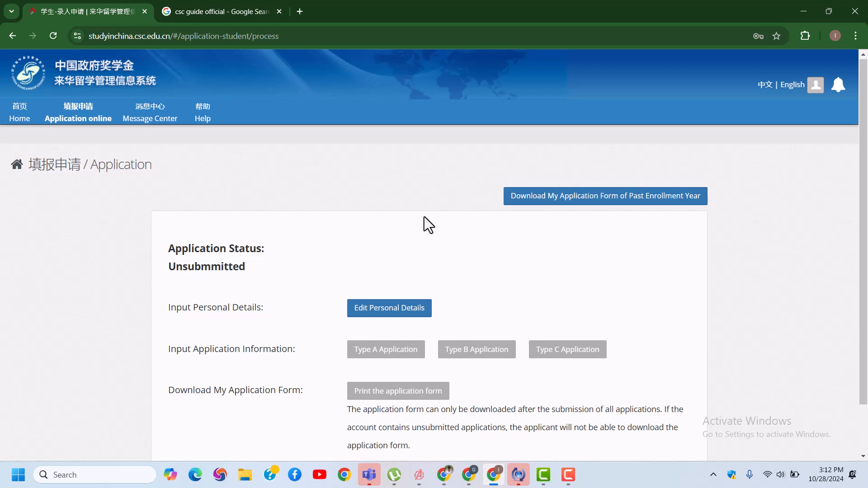
{"action": "scroll", "coordinate": [424, 216], "scroll_direction": "down", "scroll_amount": 1}
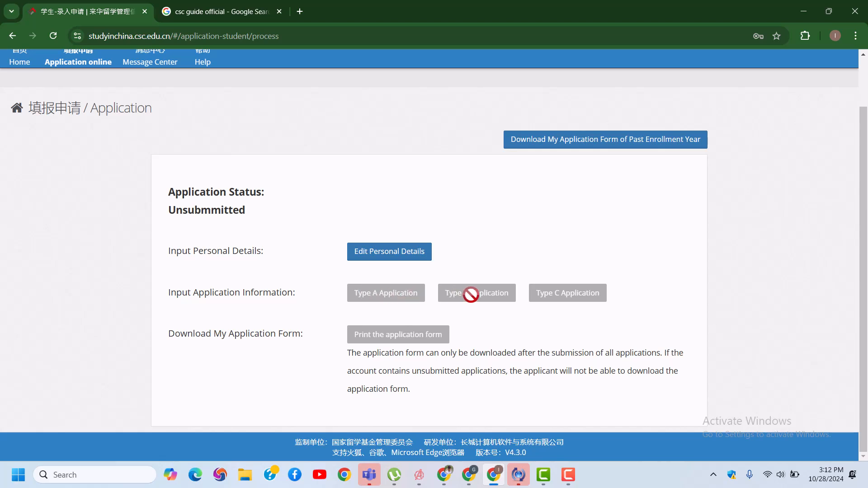
- In Edit Personal Details, enter the applicant's passport given name and surname
{"action": "left_click", "coordinate": [404, 261]}
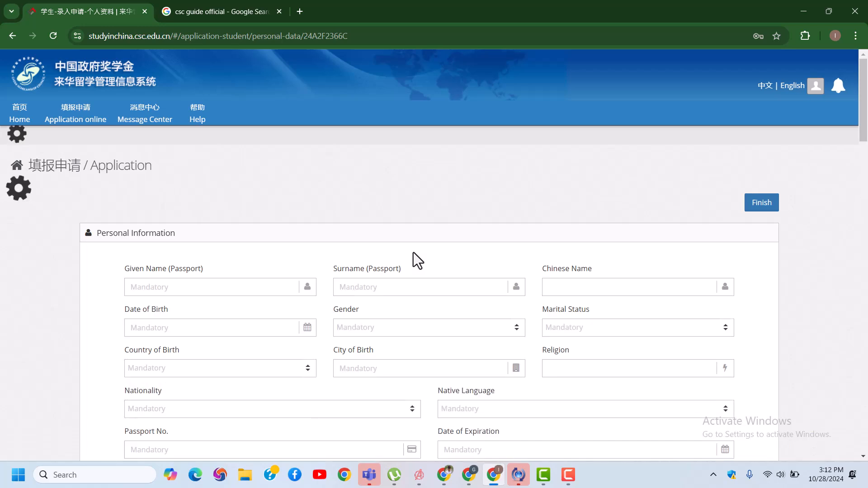
{"action": "left_click", "coordinate": [243, 293]}
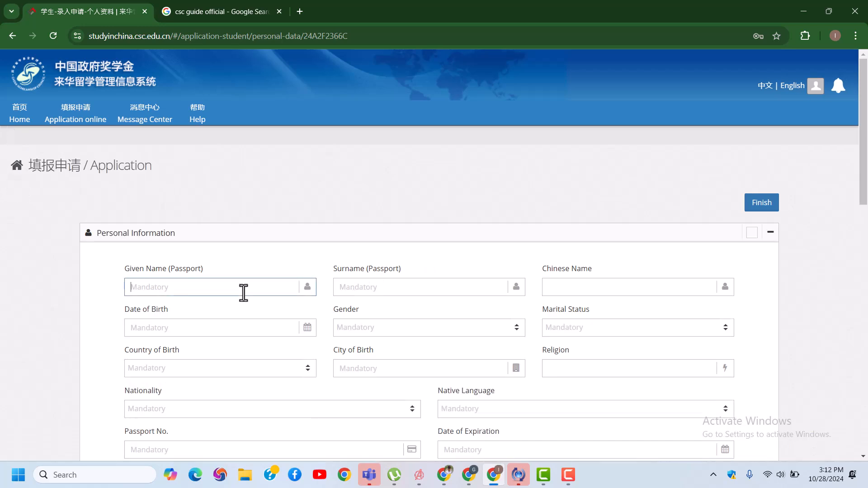
{"action": "scroll", "coordinate": [243, 293], "scroll_direction": "down", "scroll_amount": 1}
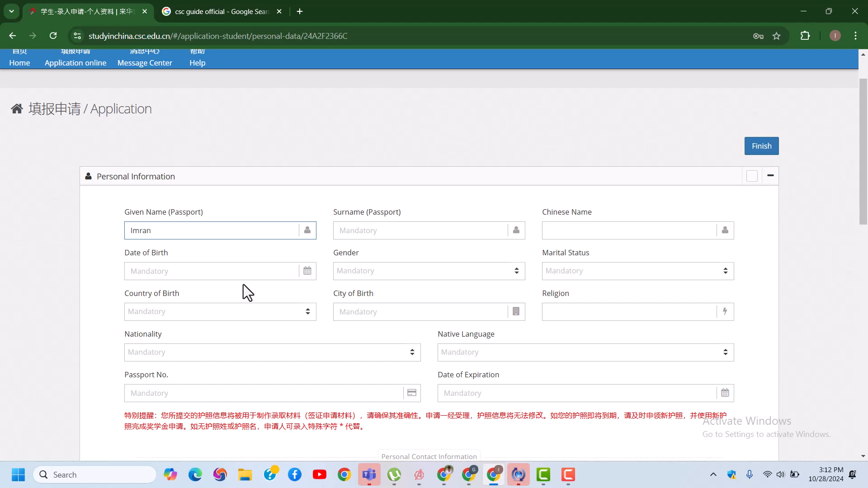
{"action": "left_click", "coordinate": [371, 231]}
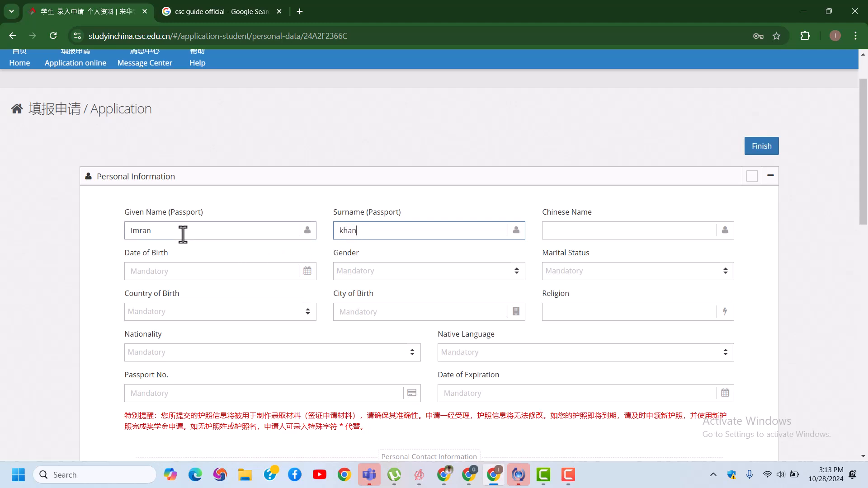
{"action": "scroll", "coordinate": [380, 240], "scroll_direction": "down", "scroll_amount": 1}
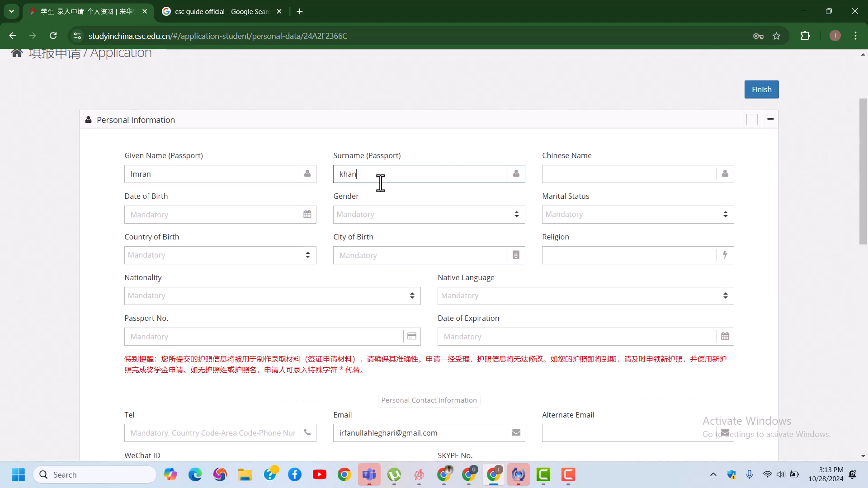
{"action": "double_click", "coordinate": [351, 174]}
{"action": "left_click", "coordinate": [393, 175]}
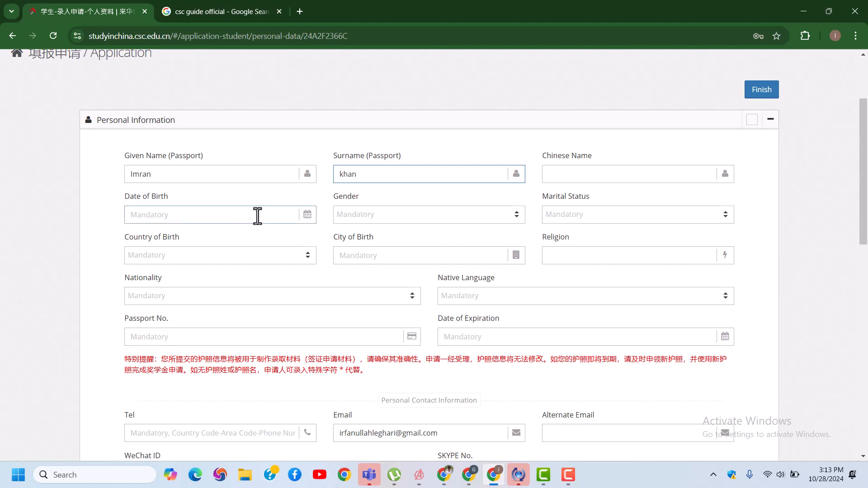
{"action": "left_click", "coordinate": [240, 218]}
{"action": "left_click", "coordinate": [195, 238]}
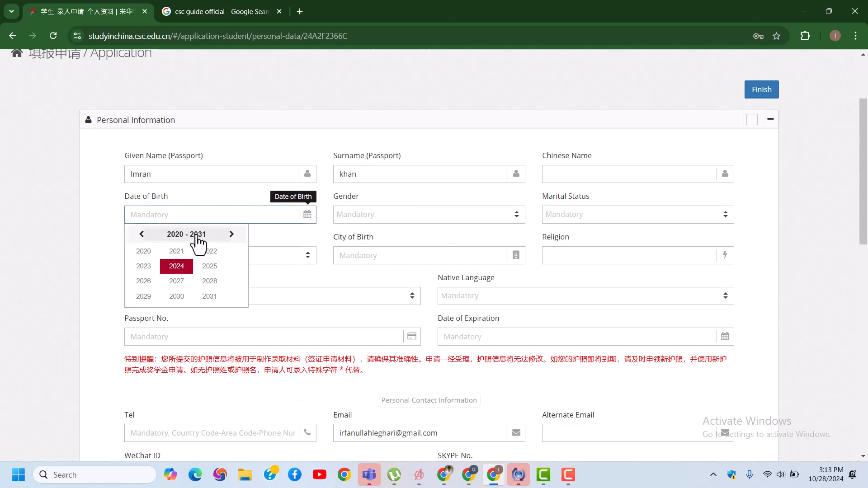
{"action": "left_click", "coordinate": [141, 234]}
{"action": "left_click", "coordinate": [141, 235]}
{"action": "left_click", "coordinate": [140, 235]}
{"action": "left_click", "coordinate": [209, 252]}
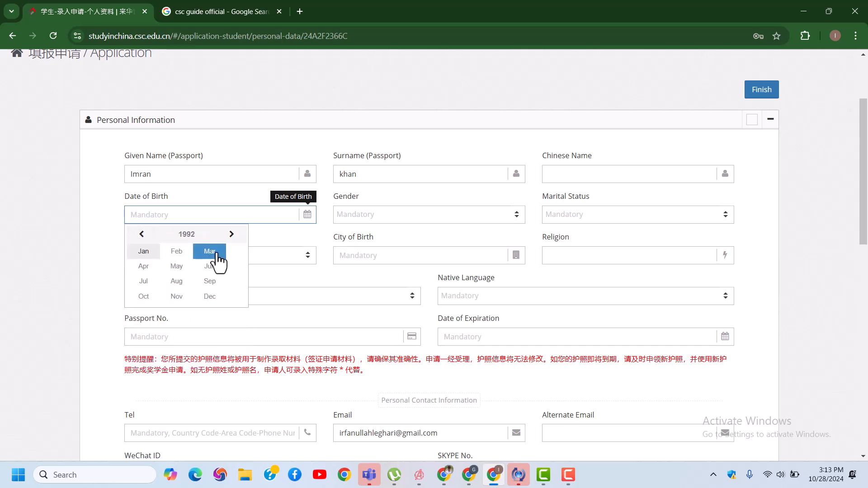
{"action": "left_click", "coordinate": [171, 266]}
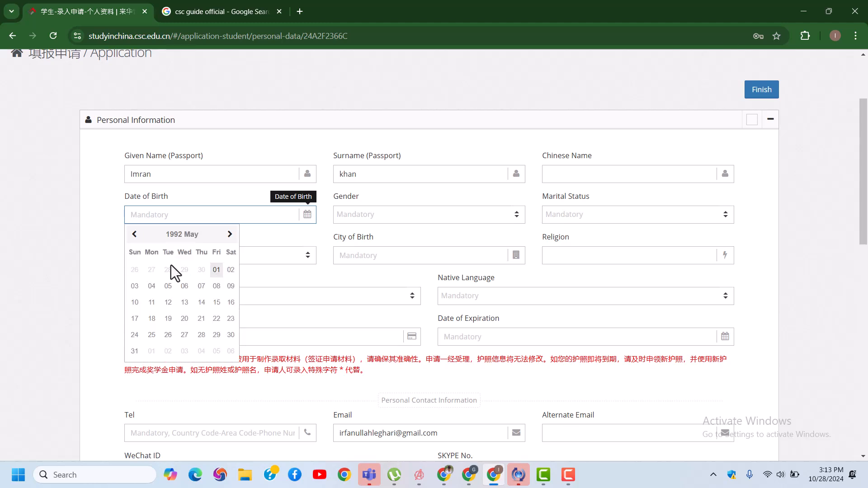
{"action": "left_click", "coordinate": [206, 287]}
{"action": "left_click", "coordinate": [217, 271]}
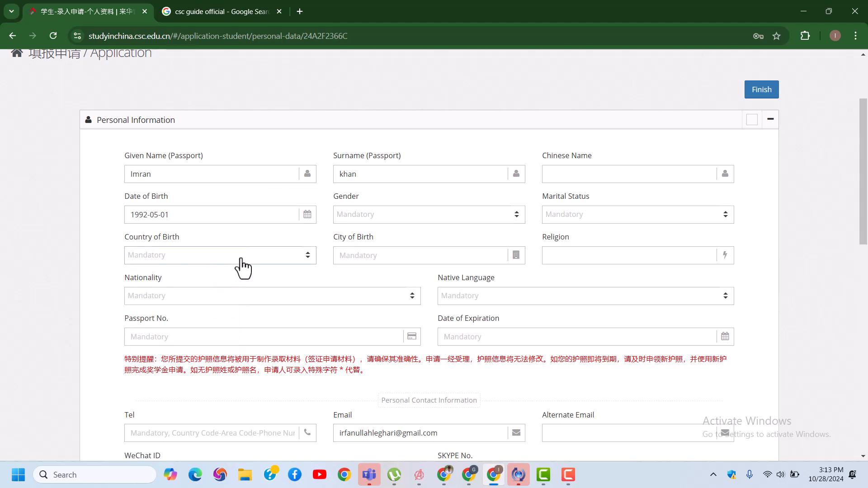
- Set gender to Male, marital status to Single and country of birth to Pakistan
{"action": "left_click", "coordinate": [476, 220]}
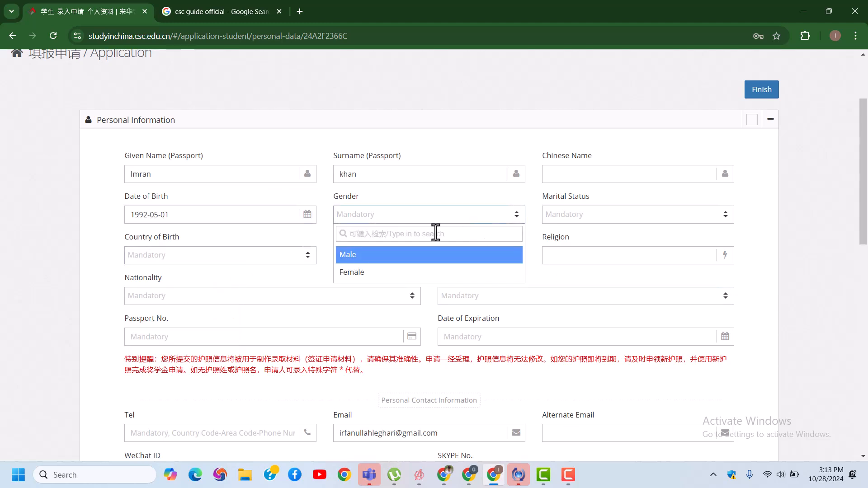
{"action": "left_click", "coordinate": [354, 260]}
{"action": "left_click", "coordinate": [590, 220]}
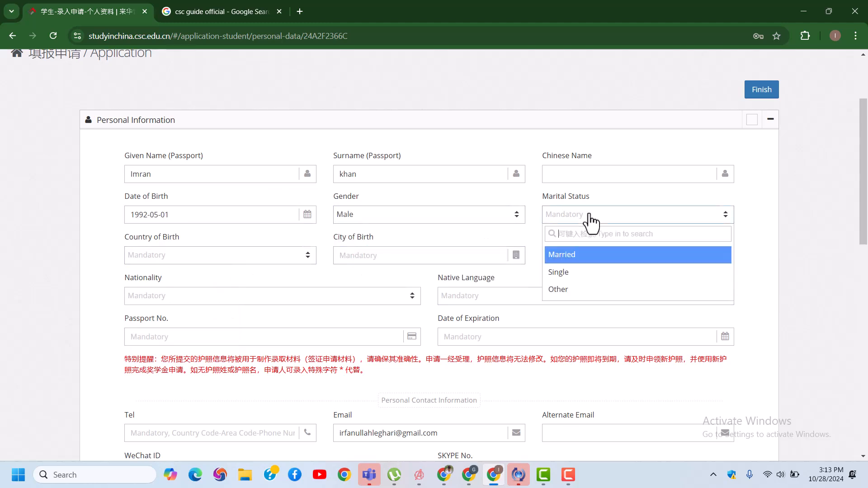
{"action": "left_click", "coordinate": [582, 272]}
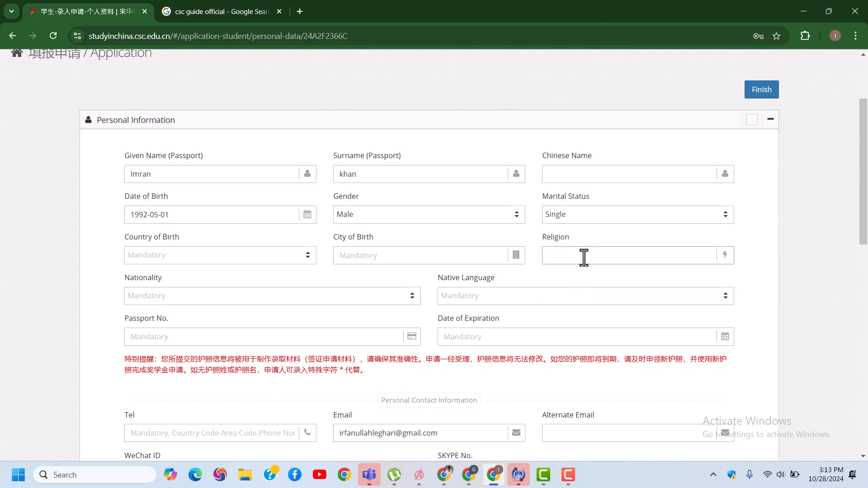
{"action": "left_click", "coordinate": [253, 257]}
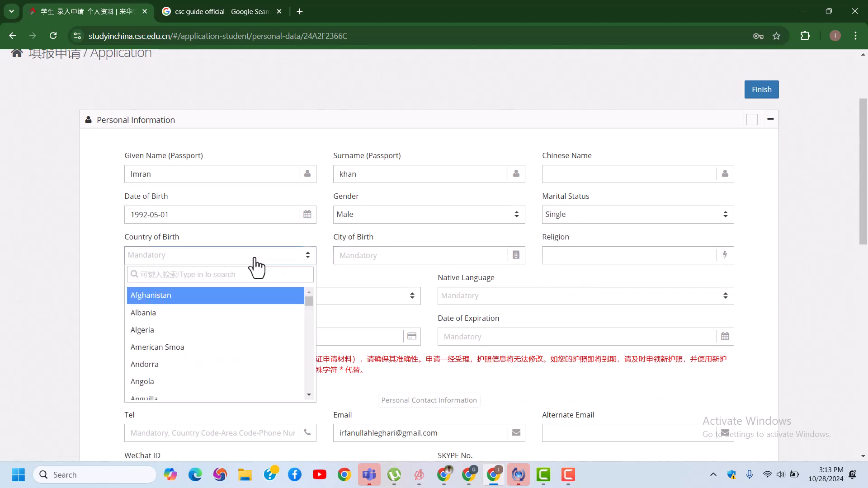
{"action": "type", "text": "paki"}
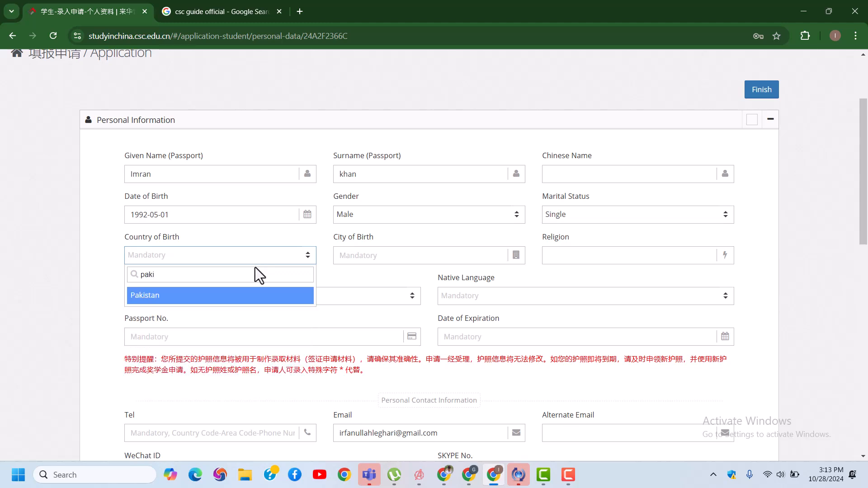
{"action": "left_click", "coordinate": [246, 294]}
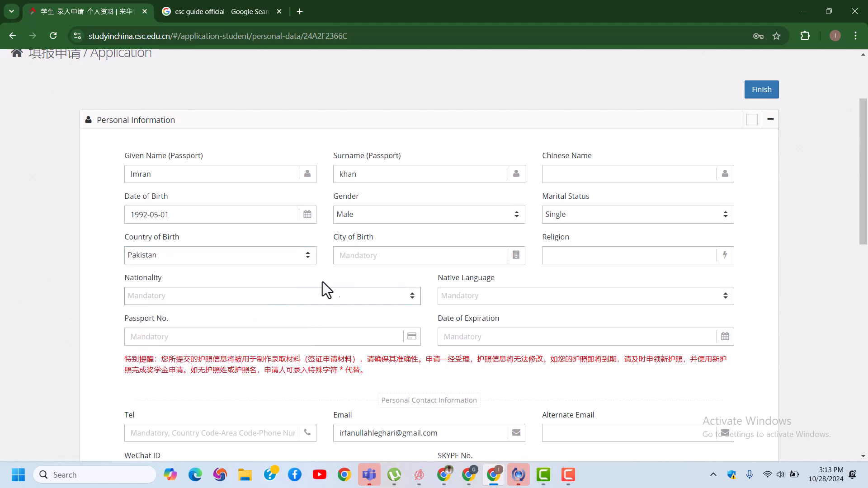
{"action": "scroll", "coordinate": [390, 262], "scroll_direction": "down", "scroll_amount": 2}
{"action": "scroll", "coordinate": [406, 227], "scroll_direction": "down", "scroll_amount": 1}
- Enter Layyah as the city of birth
{"action": "scroll", "coordinate": [405, 210], "scroll_direction": "up", "scroll_amount": 2}
{"action": "left_click", "coordinate": [405, 200]}
{"action": "type", "text": "Layyah"}
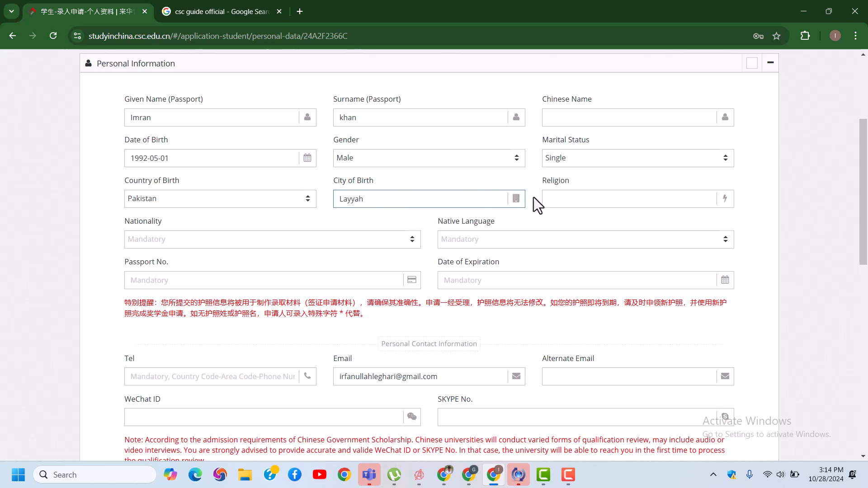
{"action": "left_click", "coordinate": [583, 198]}
{"action": "left_click_drag", "start_coordinate": [366, 201], "coordinate": [343, 202]}
{"action": "left_click", "coordinate": [368, 215]}
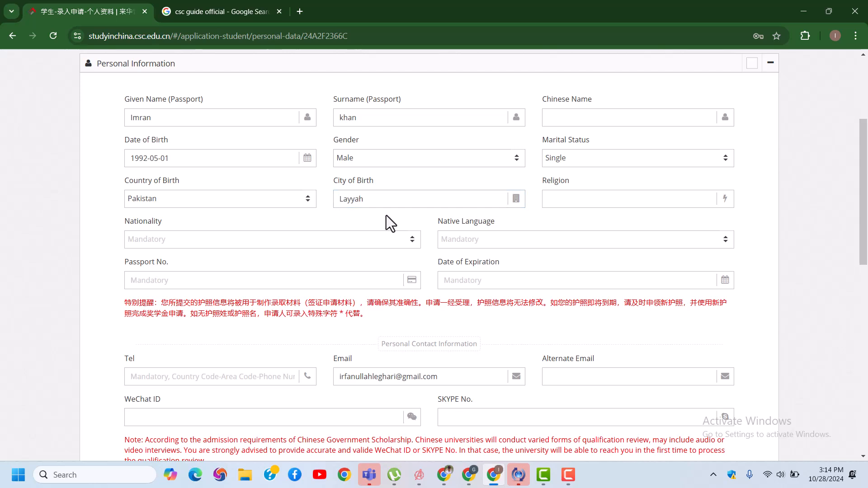
- Set religion to Islam, nationality to Pakistan and native language to Urdu
{"action": "left_click", "coordinate": [559, 193]}
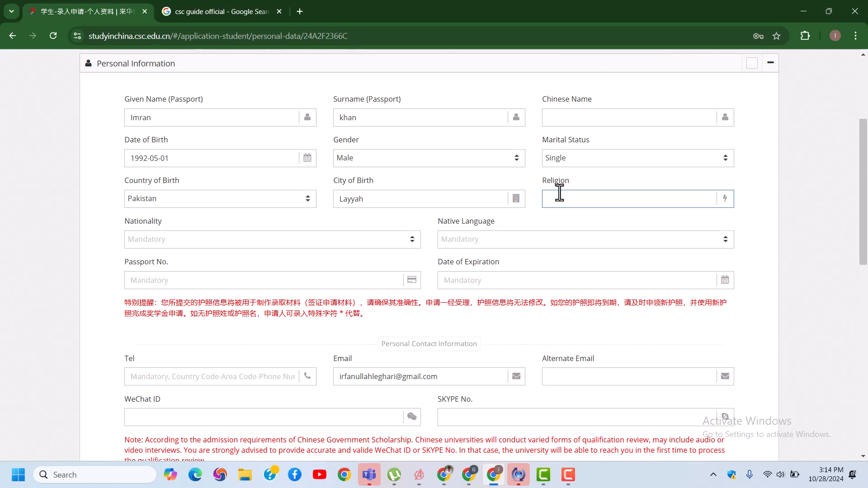
{"action": "type", "text": "Islam"}
{"action": "left_click", "coordinate": [218, 240]}
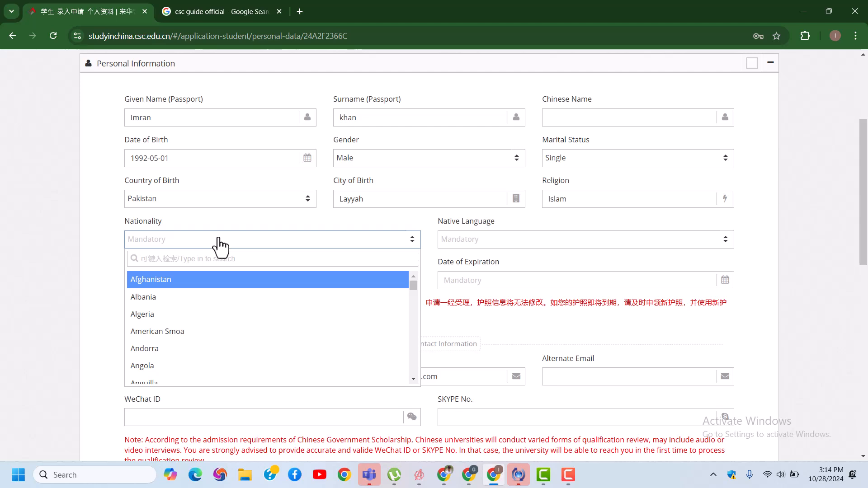
{"action": "type", "text": "pak"}
{"action": "left_click", "coordinate": [211, 279]}
{"action": "left_click", "coordinate": [513, 246]}
{"action": "type", "text": "urdu"}
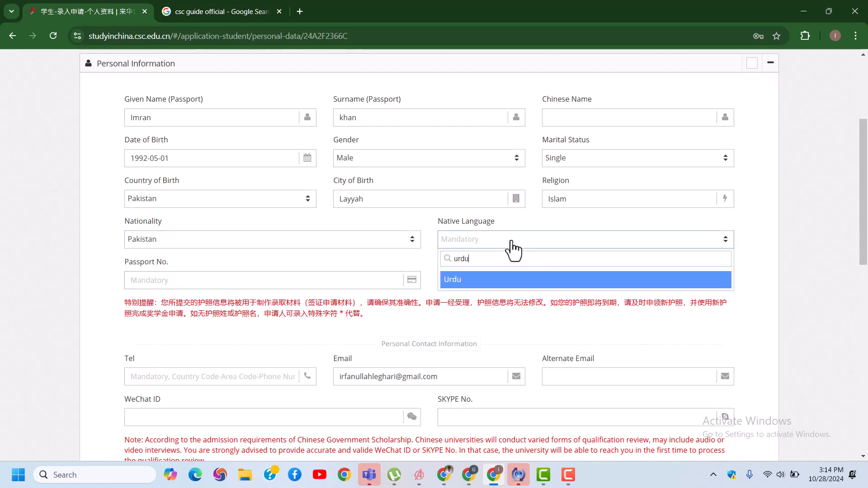
{"action": "left_click", "coordinate": [515, 280]}
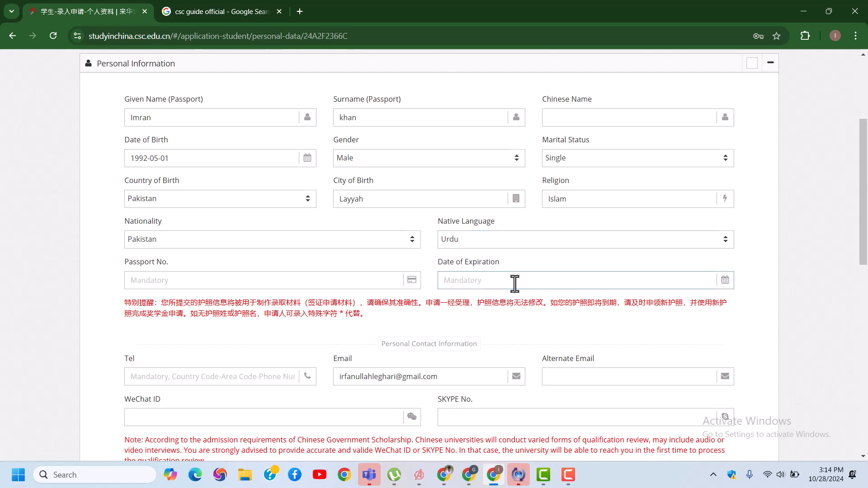
- Enter the passport number and begin choosing the expiry year in the date picker
{"action": "left_click", "coordinate": [235, 284]}
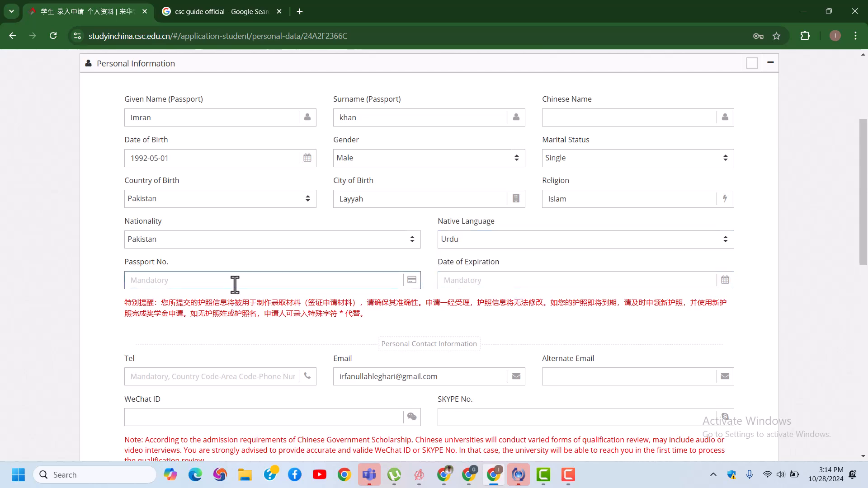
{"action": "left_click", "coordinate": [500, 281]}
{"action": "left_click", "coordinate": [500, 301]}
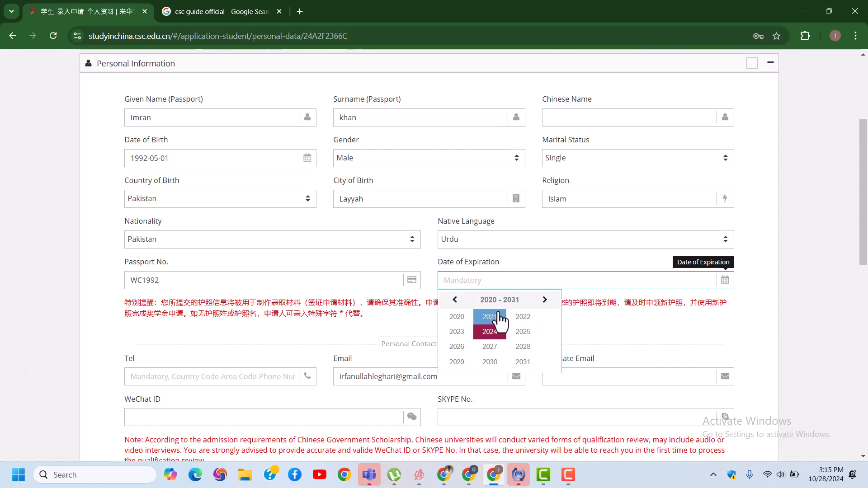
- Set the passport expiry date to 2025-04-30
{"action": "left_click", "coordinate": [524, 338]}
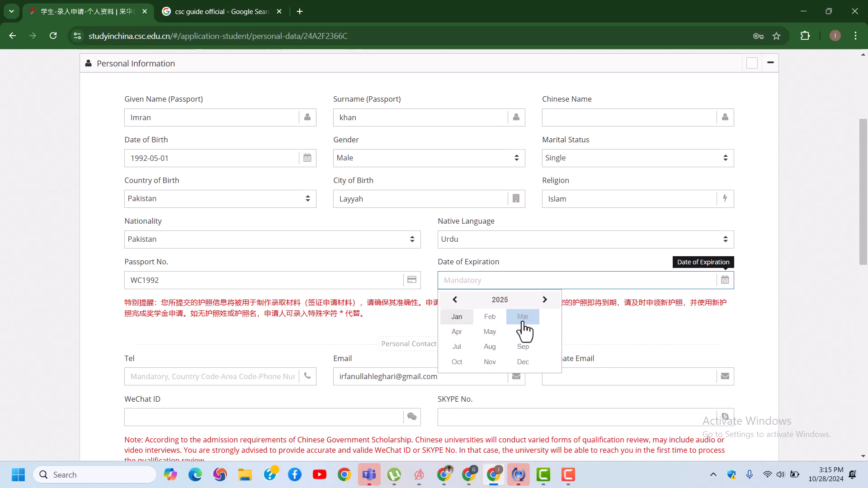
{"action": "left_click", "coordinate": [490, 332]}
{"action": "left_click", "coordinate": [505, 338]}
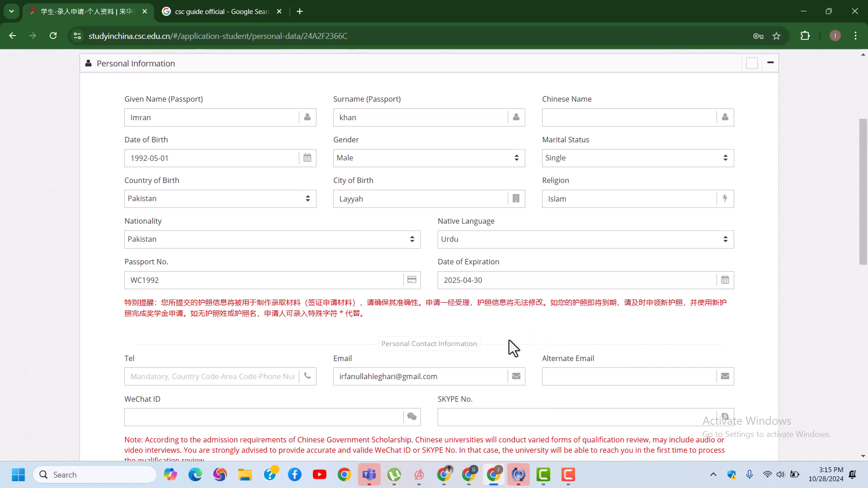
{"action": "scroll", "coordinate": [501, 285], "scroll_direction": "down", "scroll_amount": 1}
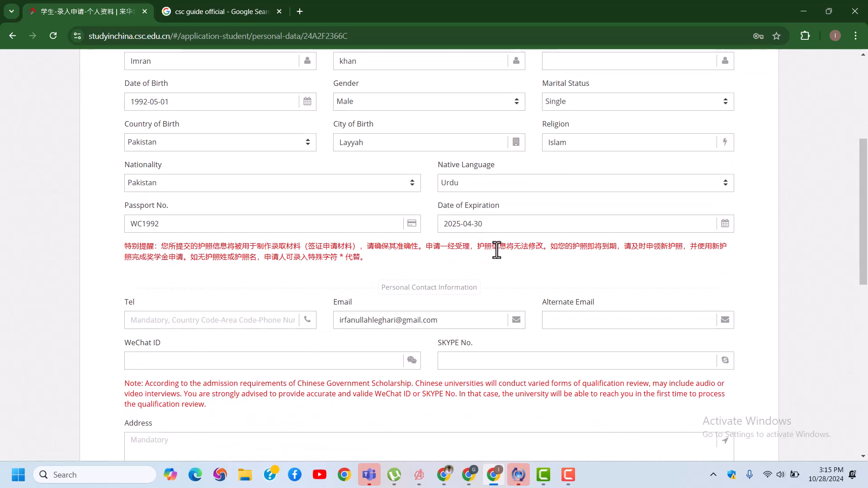
- Enter the applicant's telephone number and an alternate e-mail address
{"action": "left_click", "coordinate": [232, 320]}
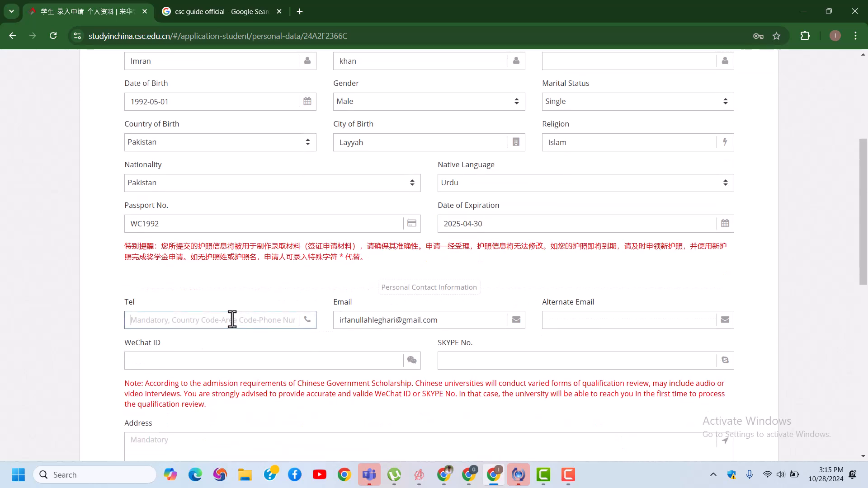
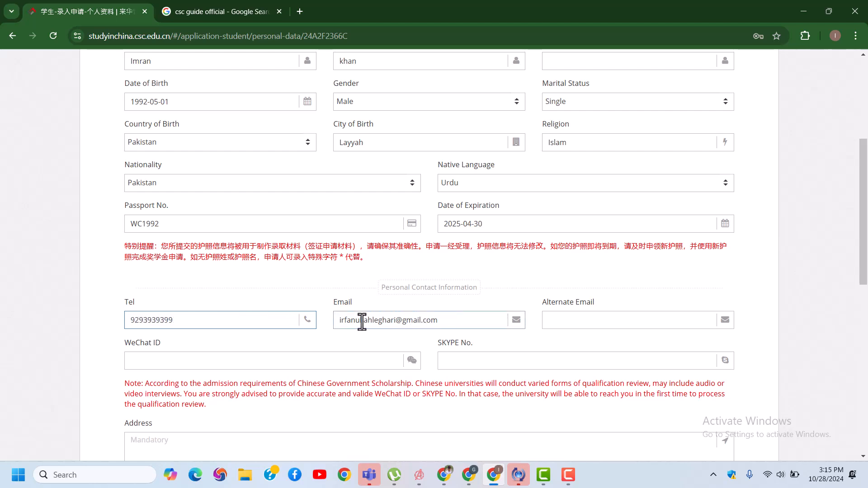
{"action": "left_click_drag", "start_coordinate": [437, 320], "coordinate": [343, 321]}
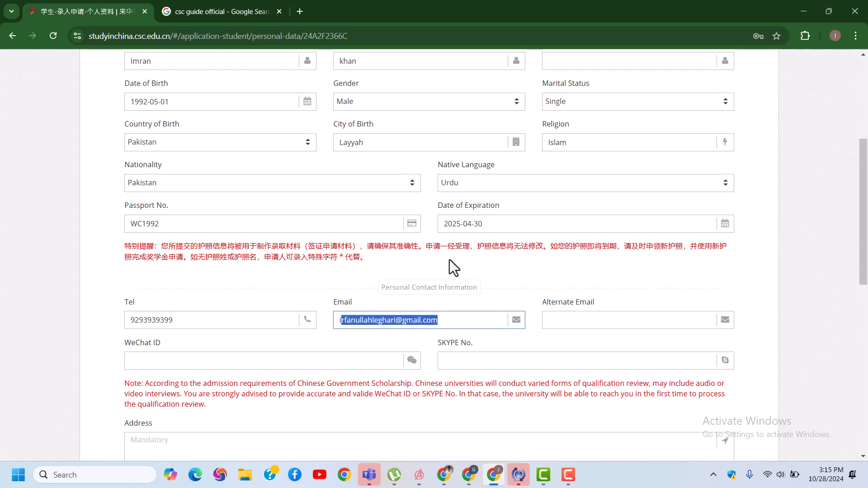
{"action": "left_click", "coordinate": [445, 321]}
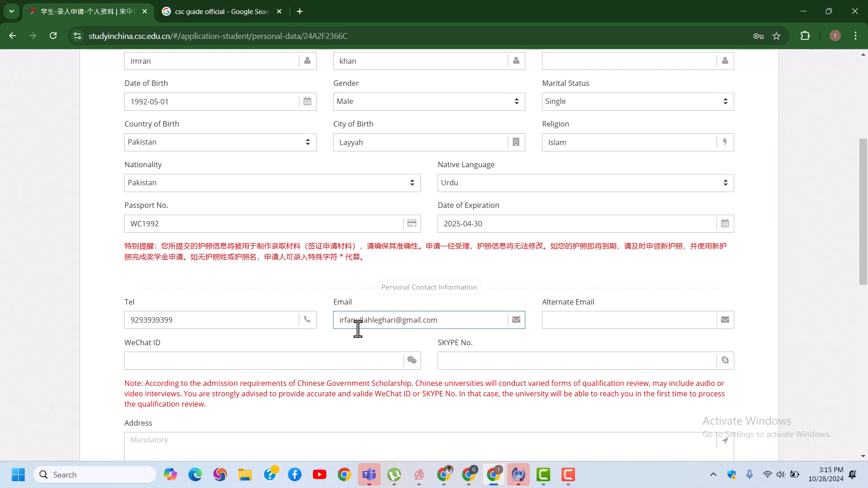
{"action": "left_click", "coordinate": [582, 324]}
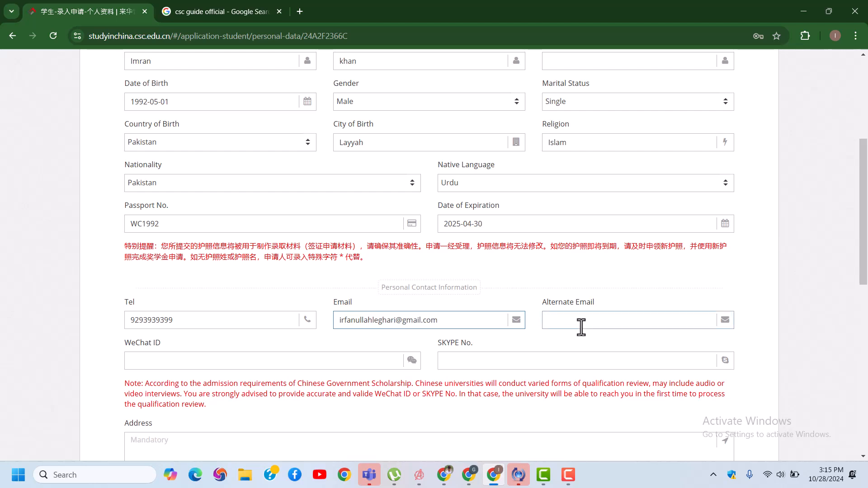
{"action": "left_click", "coordinate": [585, 318]}
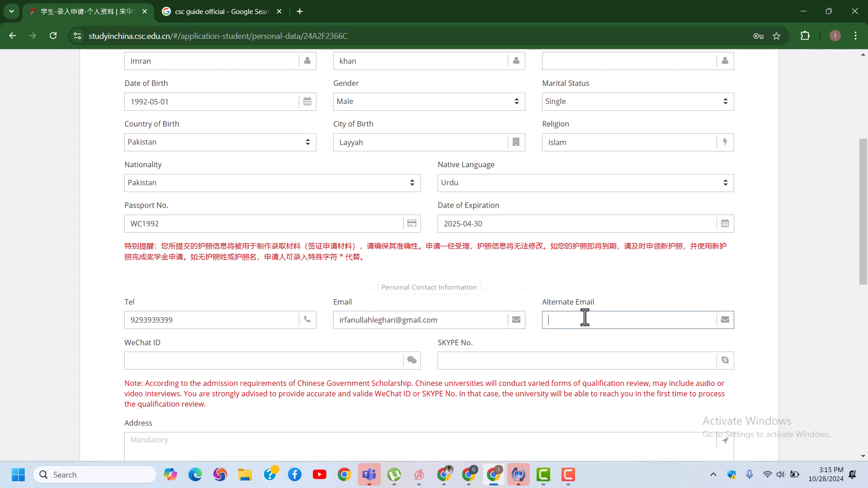
- Fill in the applicant's mailing address
{"action": "scroll", "coordinate": [217, 362], "scroll_direction": "down", "scroll_amount": 1}
{"action": "left_click", "coordinate": [247, 307]}
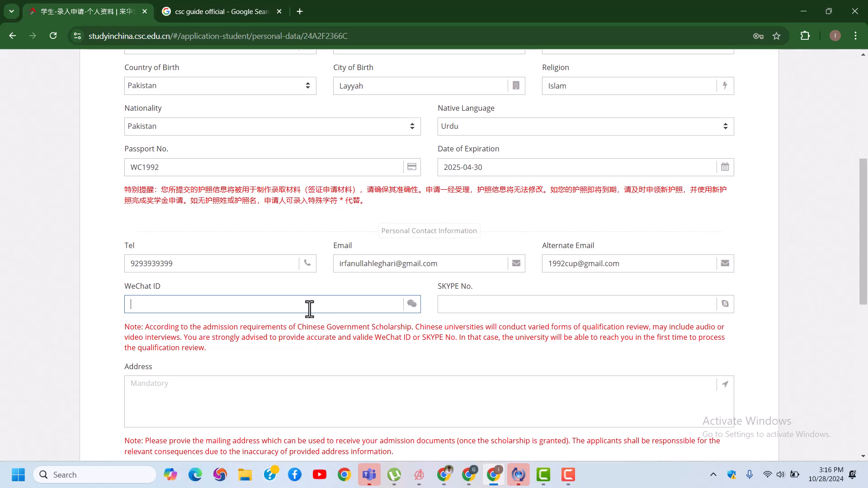
{"action": "scroll", "coordinate": [309, 309], "scroll_direction": "down", "scroll_amount": 1}
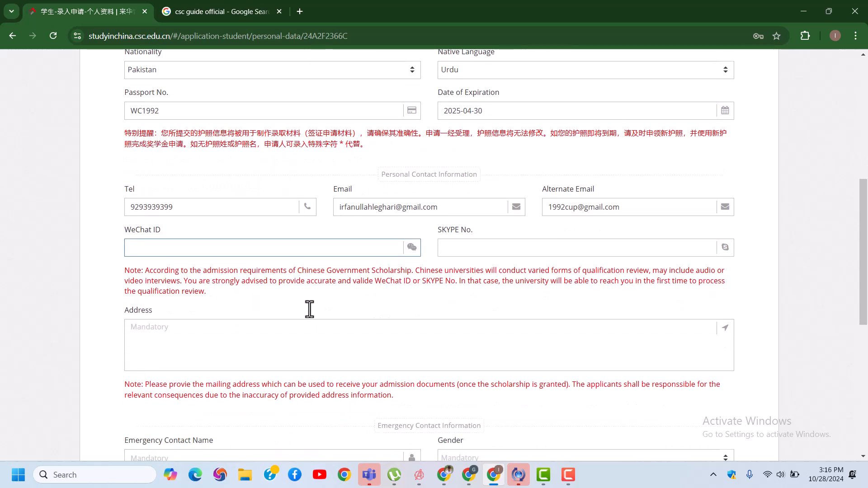
{"action": "left_click", "coordinate": [249, 340]}
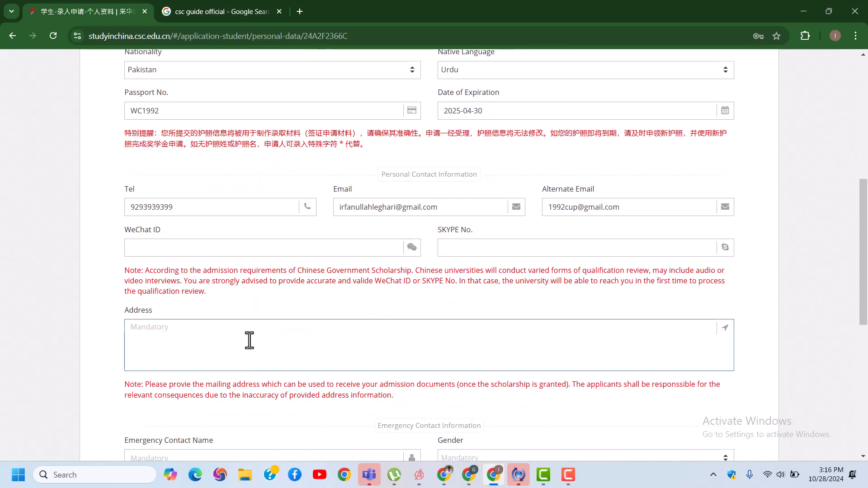
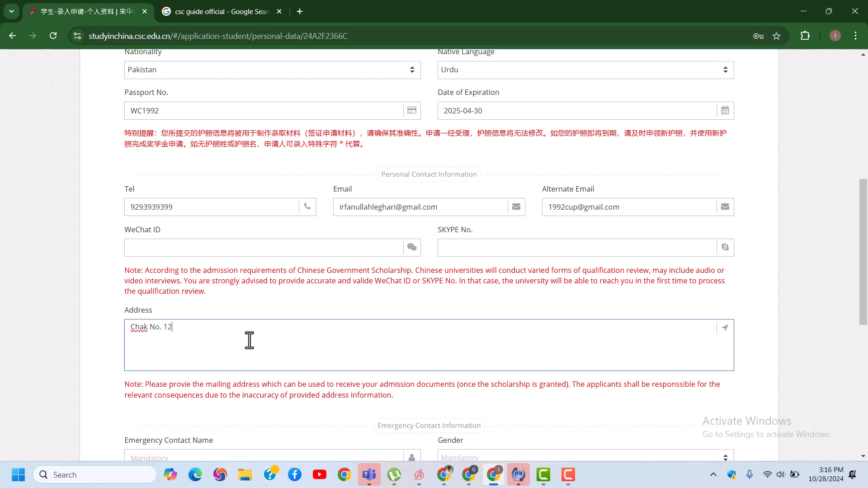
{"action": "scroll", "coordinate": [249, 340], "scroll_direction": "down", "scroll_amount": 3}
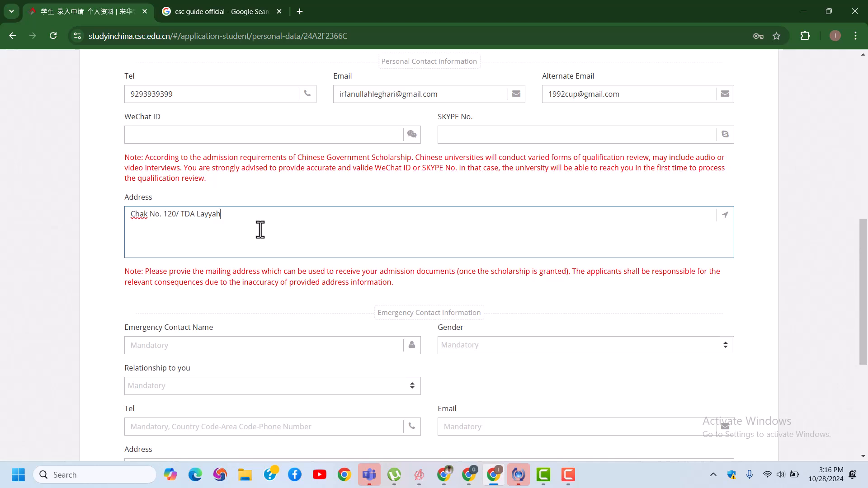
{"action": "scroll", "coordinate": [254, 224], "scroll_direction": "down", "scroll_amount": 1}
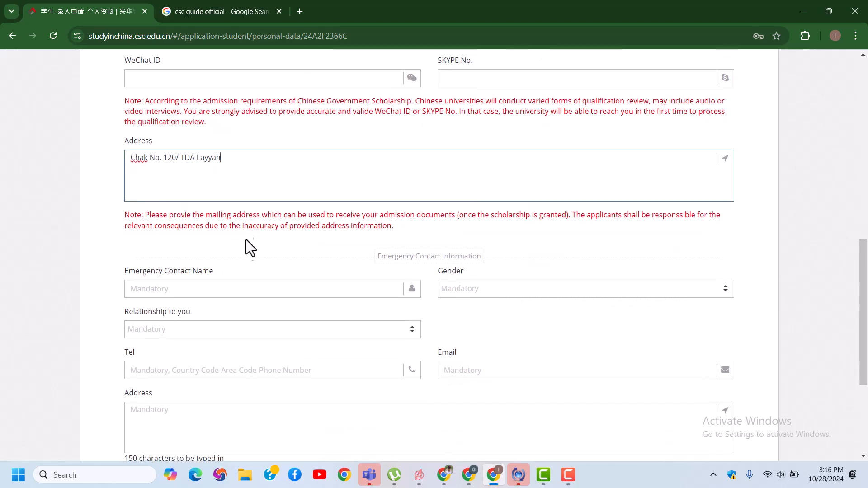
- Enter the emergency contact's name, with gender Male and relationship Sibling
{"action": "left_click", "coordinate": [226, 285]}
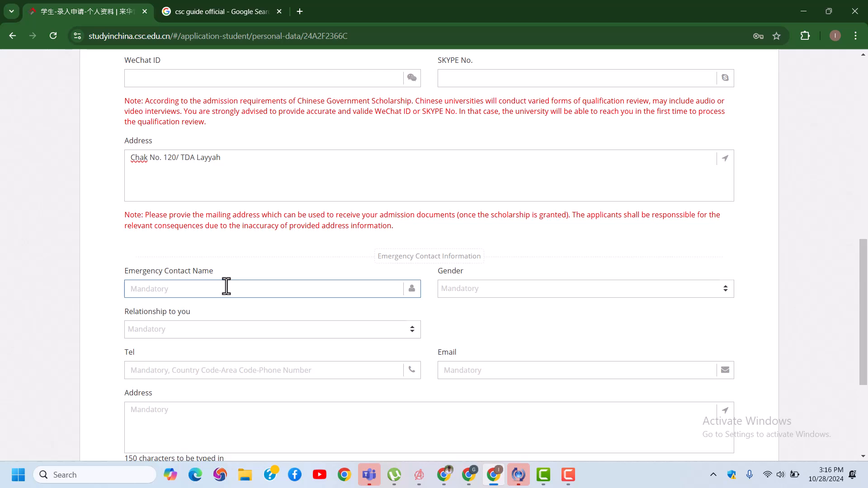
{"action": "type", "text": "Ikram"}
{"action": "left_click", "coordinate": [502, 293]}
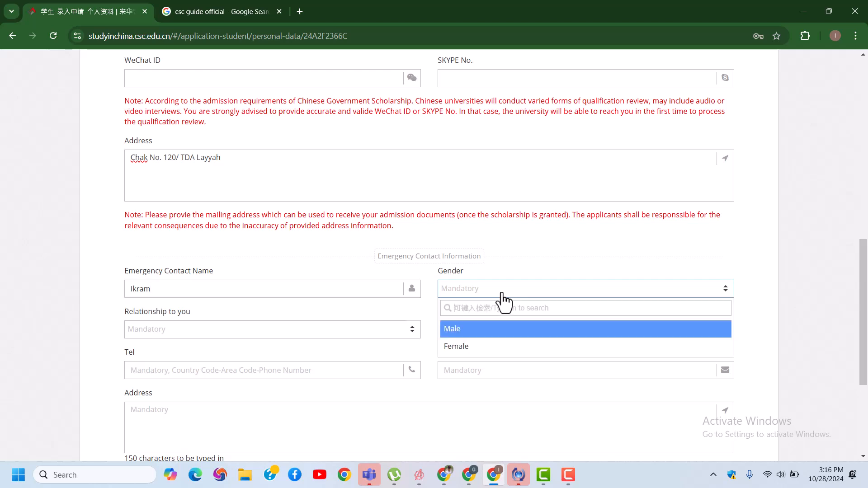
{"action": "left_click", "coordinate": [482, 330]}
{"action": "left_click", "coordinate": [297, 331]}
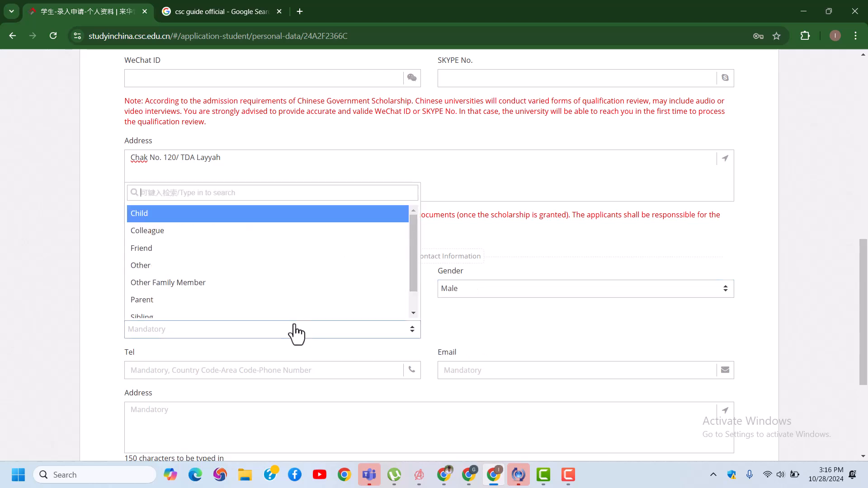
{"action": "scroll", "coordinate": [178, 271], "scroll_direction": "down", "scroll_amount": 1}
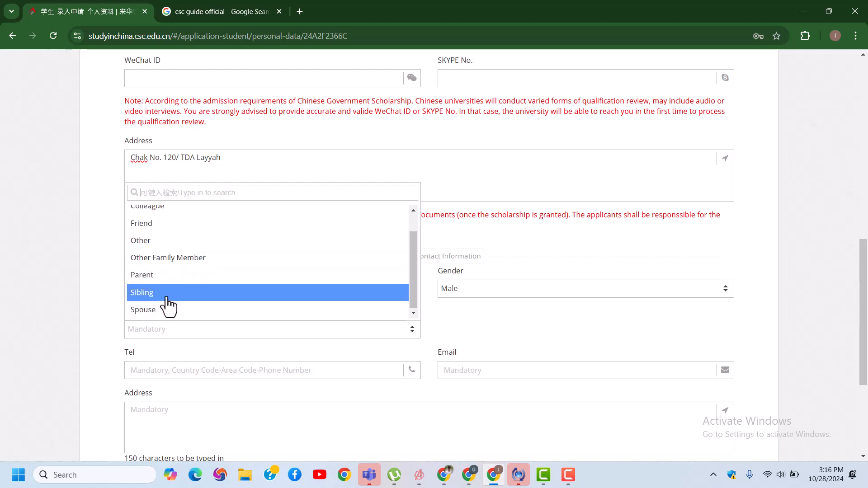
{"action": "left_click", "coordinate": [171, 299]}
{"action": "scroll", "coordinate": [417, 365], "scroll_direction": "down", "scroll_amount": 2}
- Enter the emergency contact's phone number and e-mail, fixing a typo in the e-mail
{"action": "left_click", "coordinate": [262, 255]}
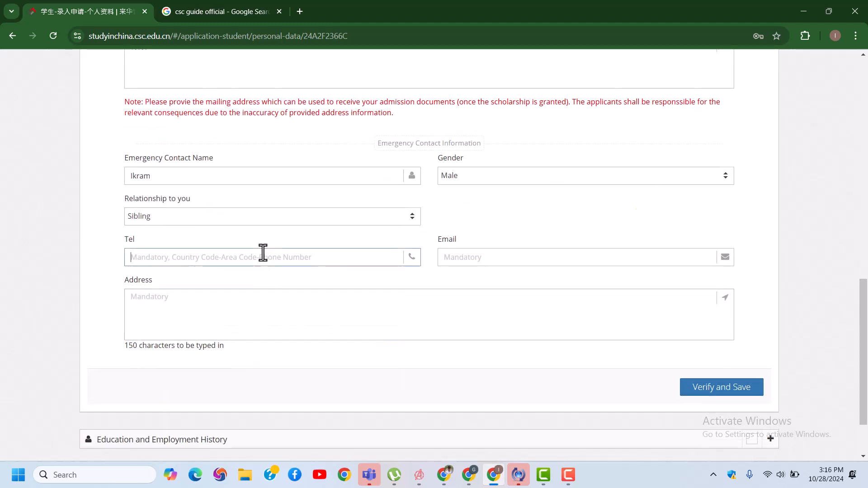
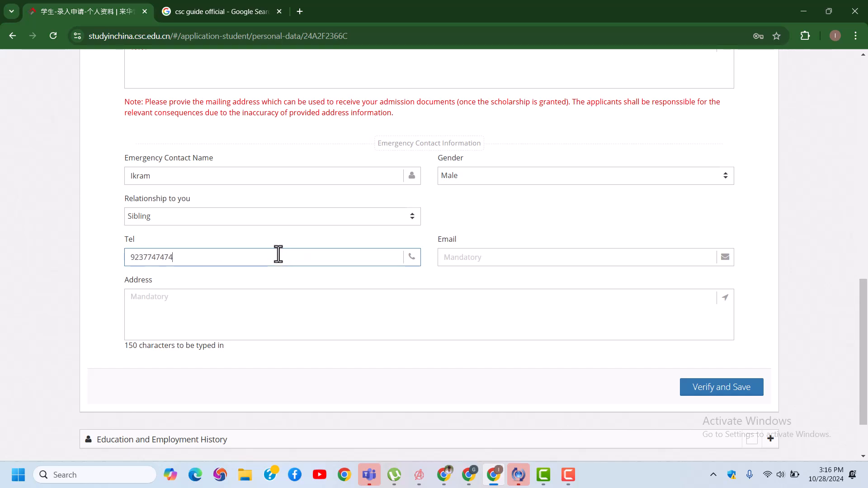
{"action": "left_click", "coordinate": [507, 257]}
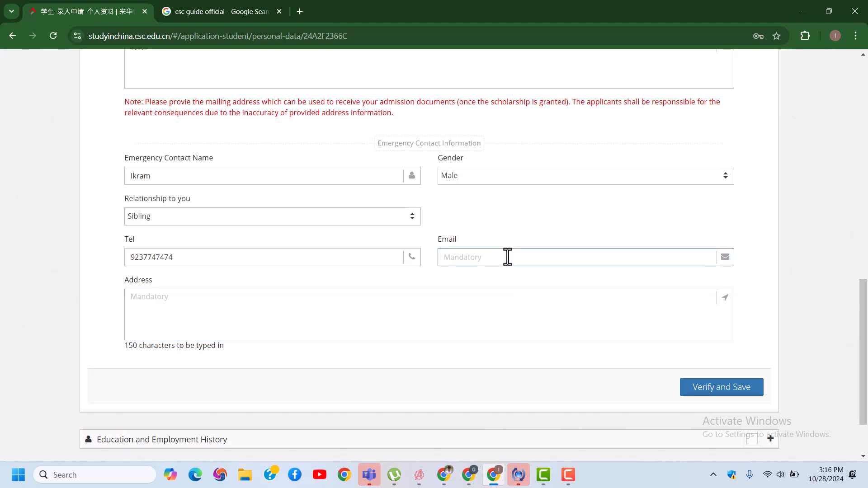
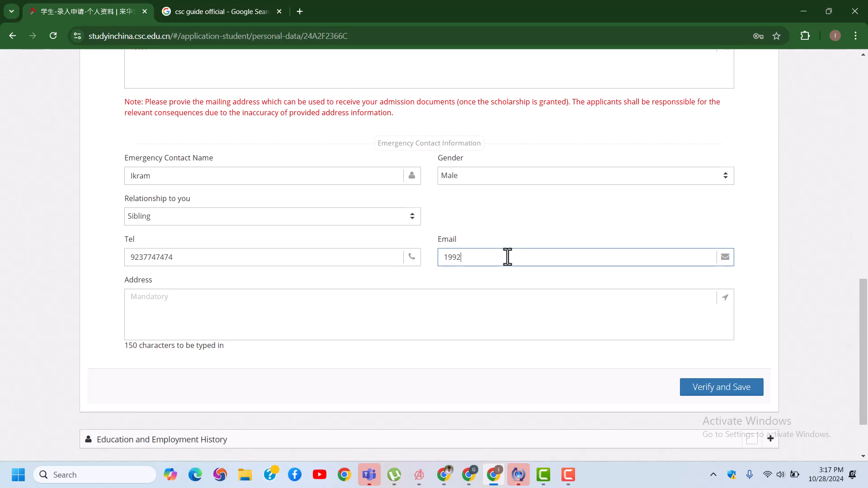
{"action": "type", "text": "om"}
- Type the emergency contact's address
{"action": "left_click", "coordinate": [254, 324]}
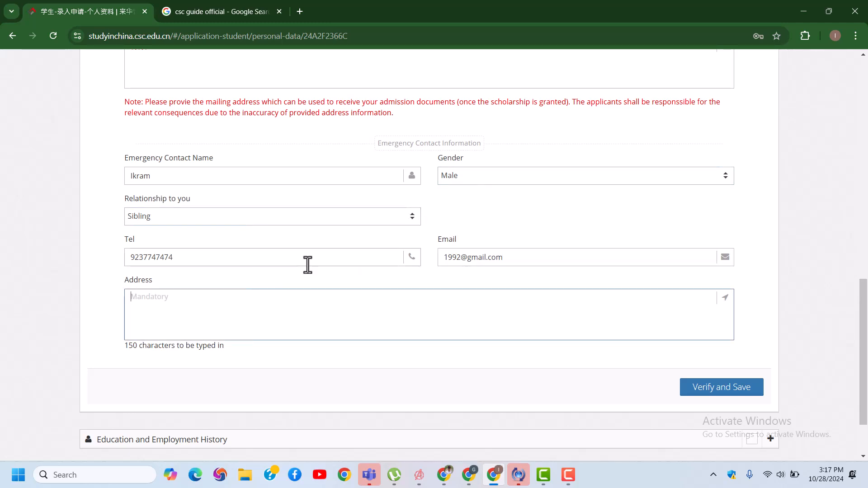
{"action": "type", "text": "Dalian "}
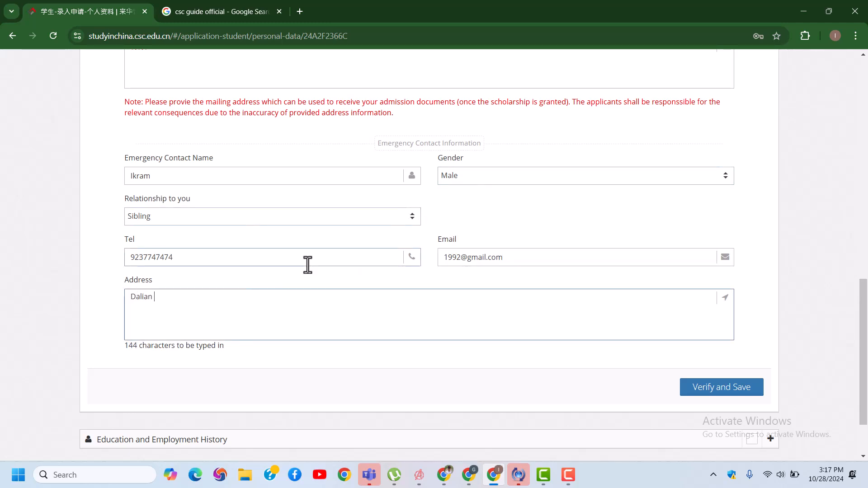
{"action": "type", "text": "j"}
{"action": "key", "text": "BackSpace"}
{"action": "type", "text": "Jiaoton g University"}
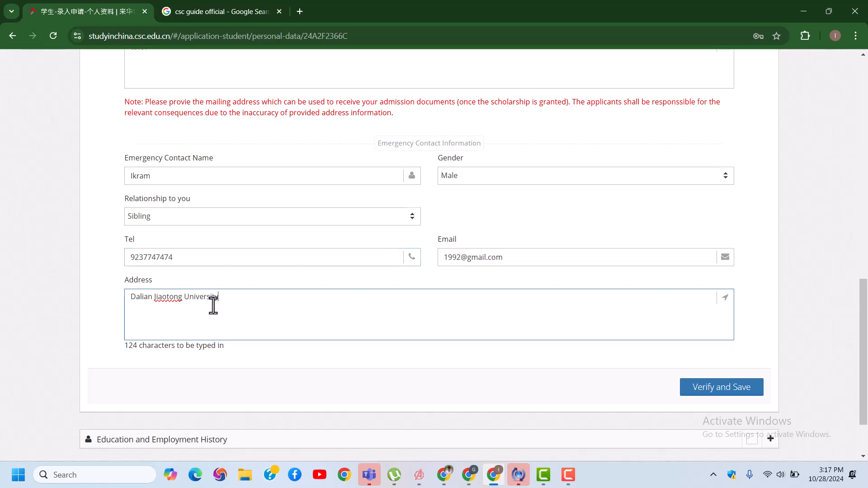
{"action": "scroll", "coordinate": [221, 302], "scroll_direction": "down", "scroll_amount": 2}
- Review the personal form and Verify and Save the personal details
{"action": "scroll", "coordinate": [629, 292], "scroll_direction": "up", "scroll_amount": 15}
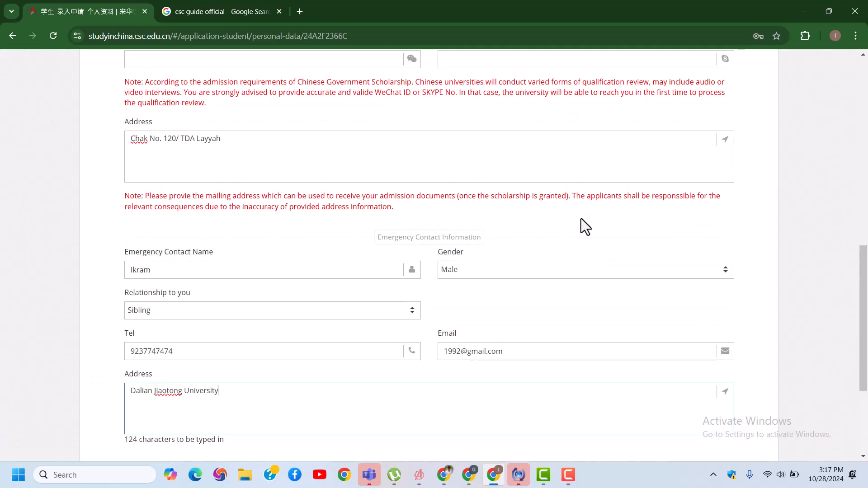
{"action": "scroll", "coordinate": [389, 183], "scroll_direction": "up", "scroll_amount": 3}
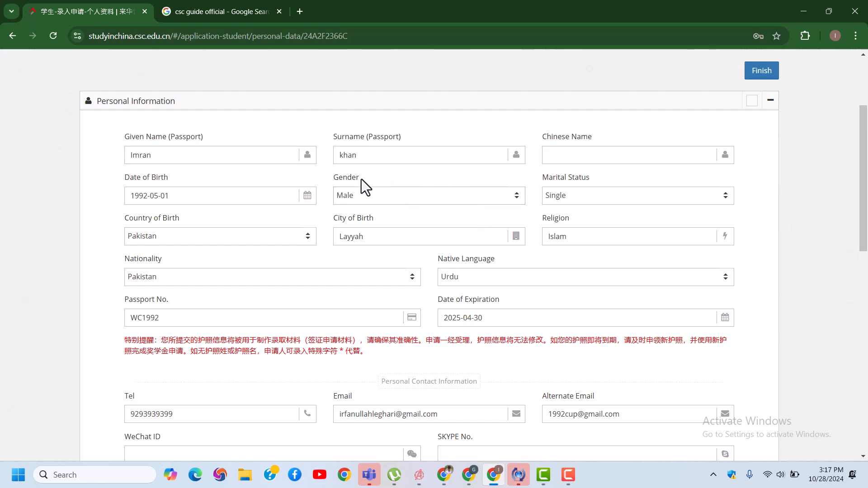
{"action": "scroll", "coordinate": [227, 280], "scroll_direction": "down", "scroll_amount": 3}
{"action": "left_click", "coordinate": [231, 301]}
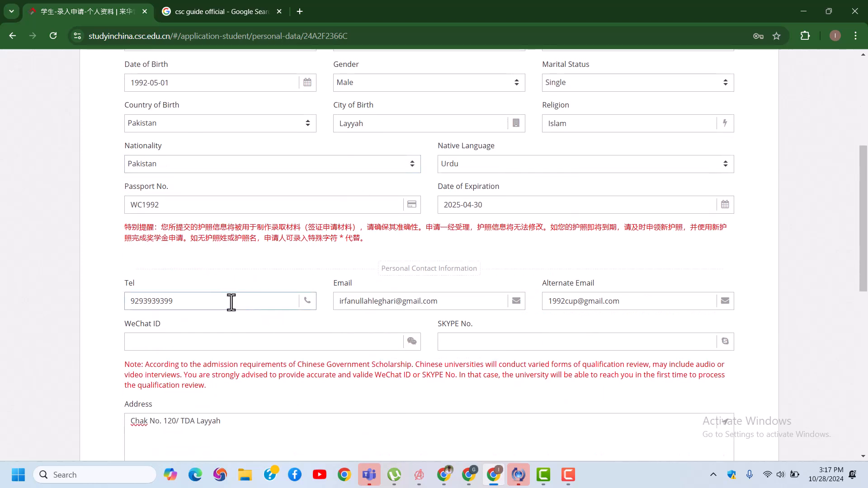
{"action": "scroll", "coordinate": [322, 289], "scroll_direction": "down", "scroll_amount": 5}
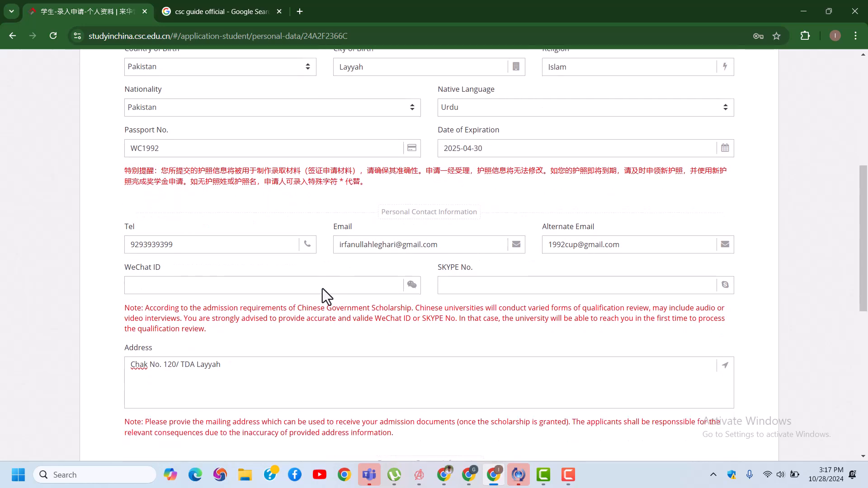
{"action": "scroll", "coordinate": [500, 310], "scroll_direction": "down", "scroll_amount": 5}
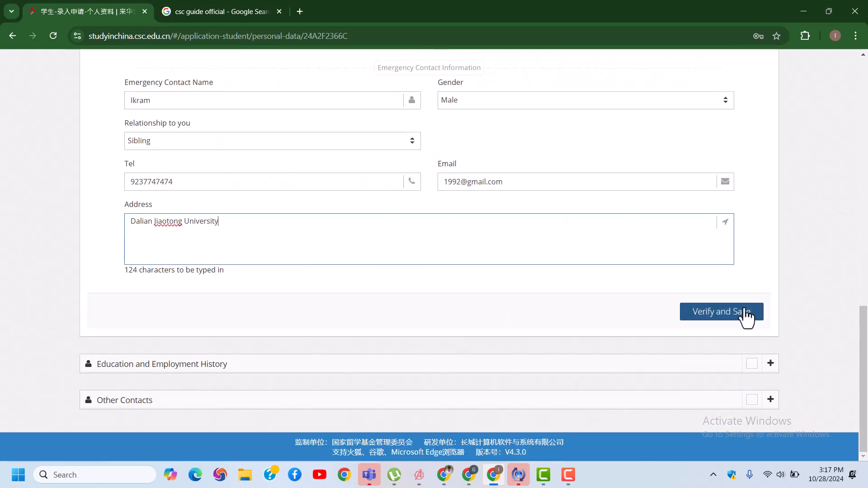
{"action": "left_click", "coordinate": [718, 318]}
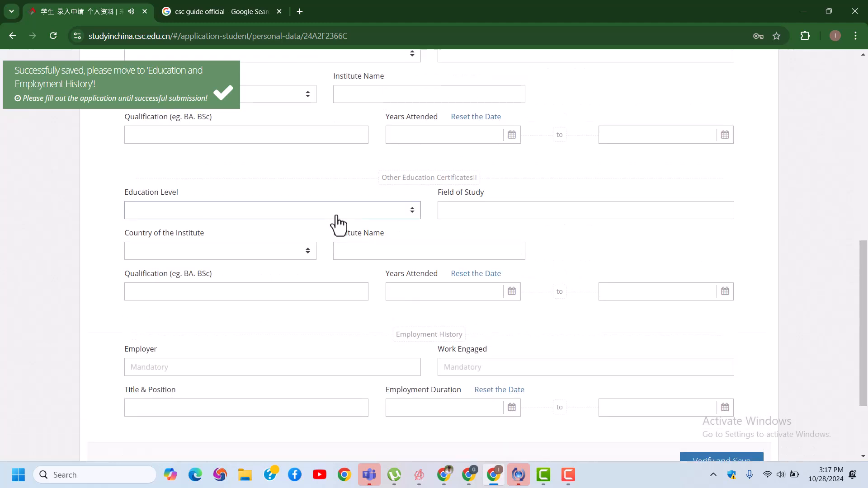
- Expand the saved Personal Information to review it, then collapse it again
{"action": "scroll", "coordinate": [337, 217], "scroll_direction": "up", "scroll_amount": 5}
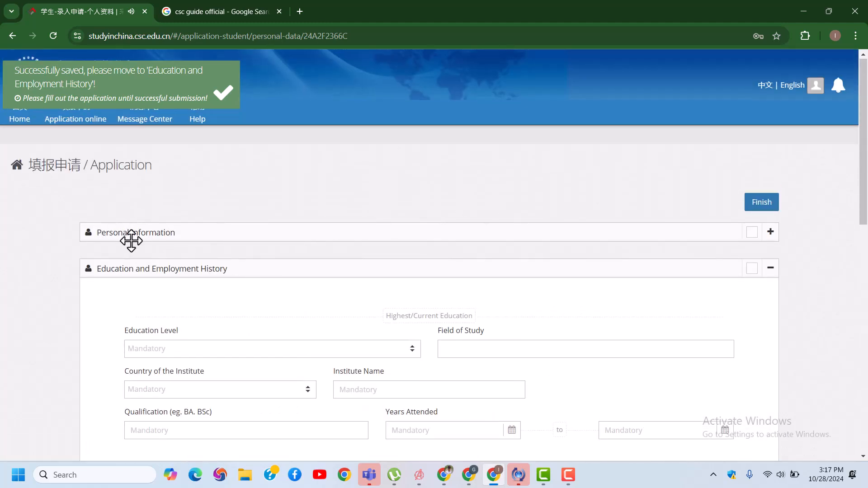
{"action": "left_click", "coordinate": [768, 235]}
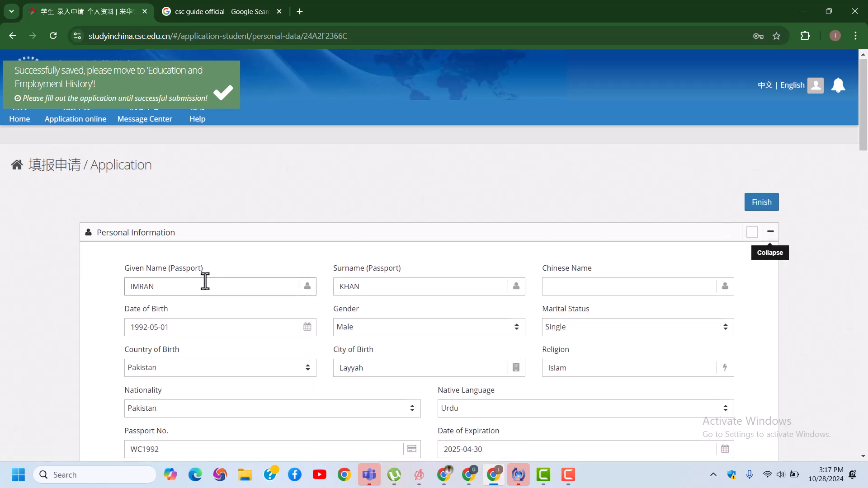
{"action": "scroll", "coordinate": [217, 290], "scroll_direction": "down", "scroll_amount": 3}
{"action": "scroll", "coordinate": [231, 297], "scroll_direction": "down", "scroll_amount": 6}
{"action": "scroll", "coordinate": [302, 309], "scroll_direction": "up", "scroll_amount": 10}
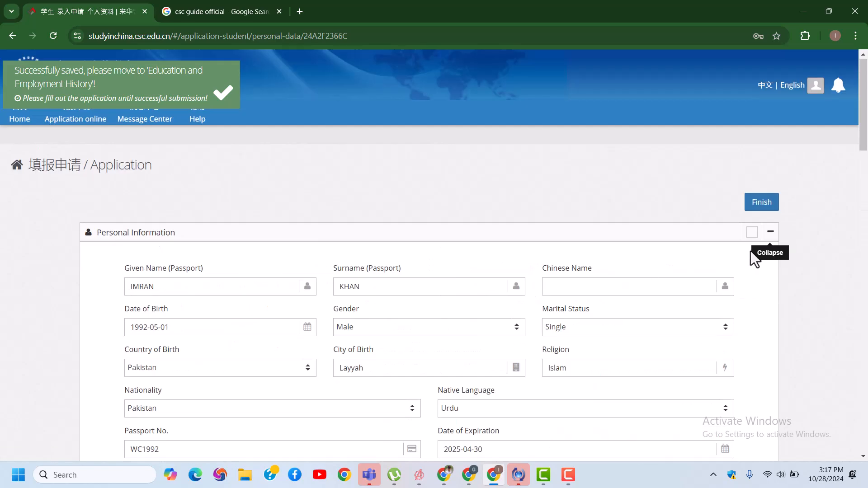
{"action": "left_click", "coordinate": [770, 244]}
{"action": "scroll", "coordinate": [85, 291], "scroll_direction": "down", "scroll_amount": 1}
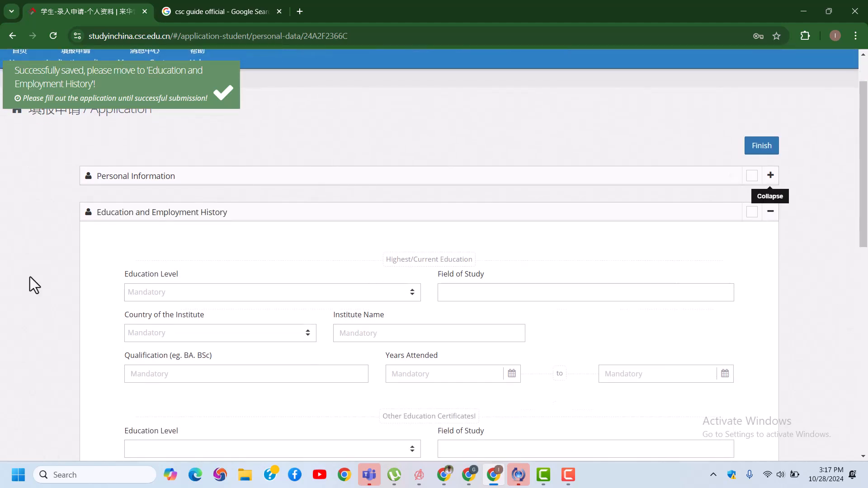
{"action": "scroll", "coordinate": [227, 244], "scroll_direction": "down", "scroll_amount": 1}
- Set the highest education level to Master's Degree in Civil Engineering
{"action": "left_click", "coordinate": [225, 241]}
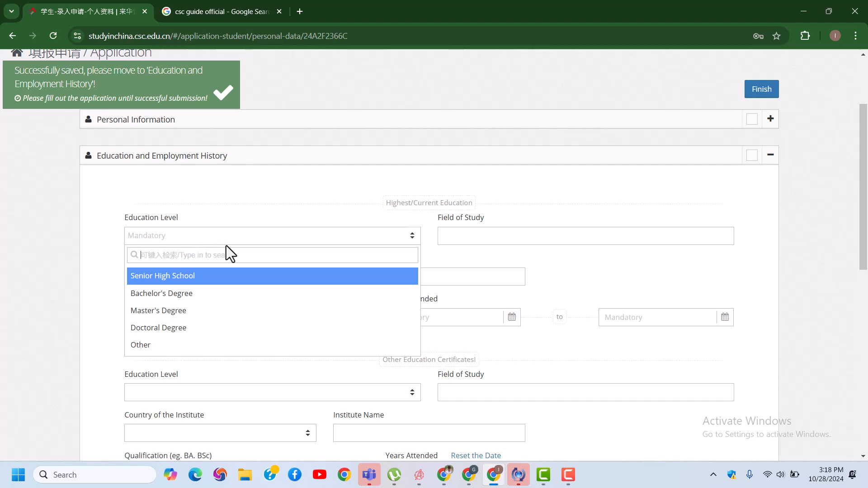
{"action": "left_click", "coordinate": [163, 293]}
{"action": "left_click", "coordinate": [469, 235]}
{"action": "type", "text": "Civi"}
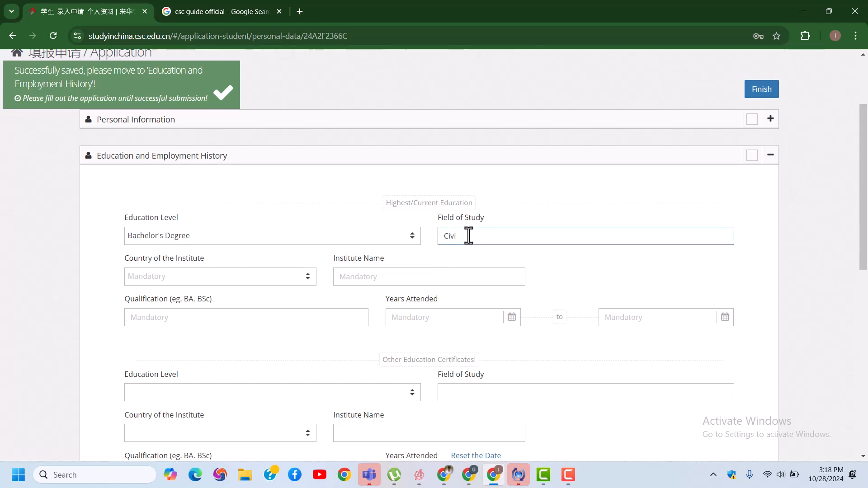
{"action": "left_click", "coordinate": [323, 238]}
{"action": "left_click", "coordinate": [228, 311]}
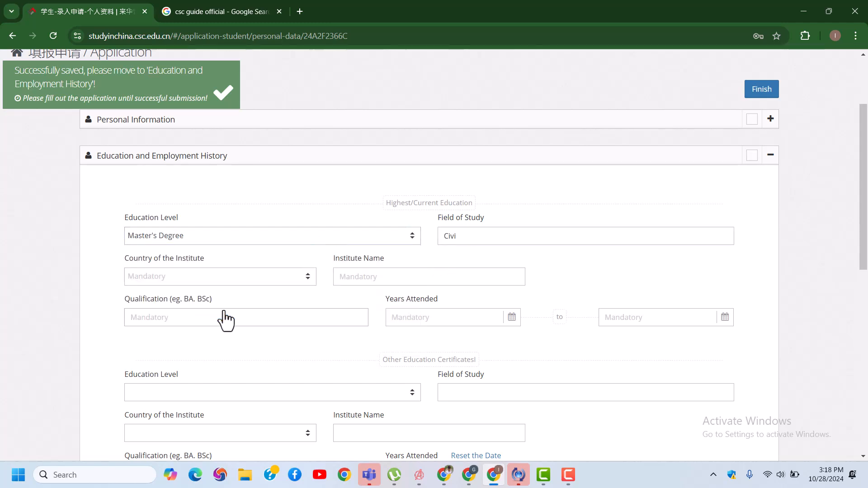
{"action": "left_click", "coordinate": [478, 236]}
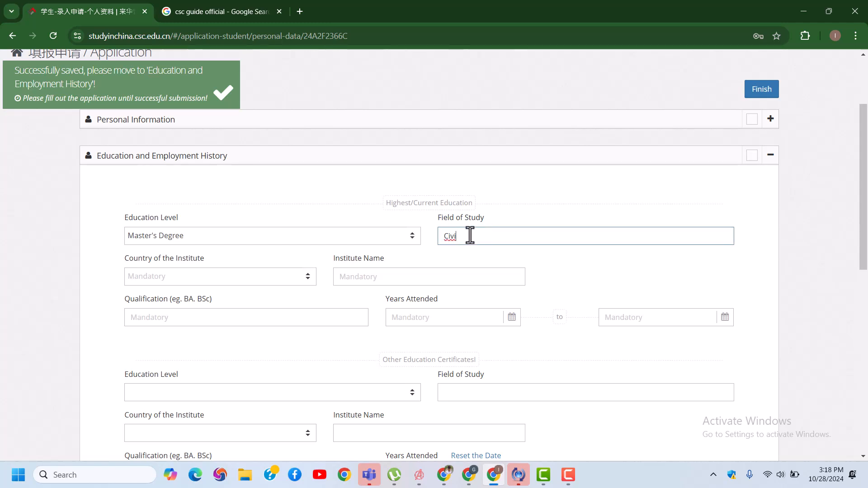
{"action": "type", "text": "l E"}
{"action": "left_click", "coordinate": [273, 237]}
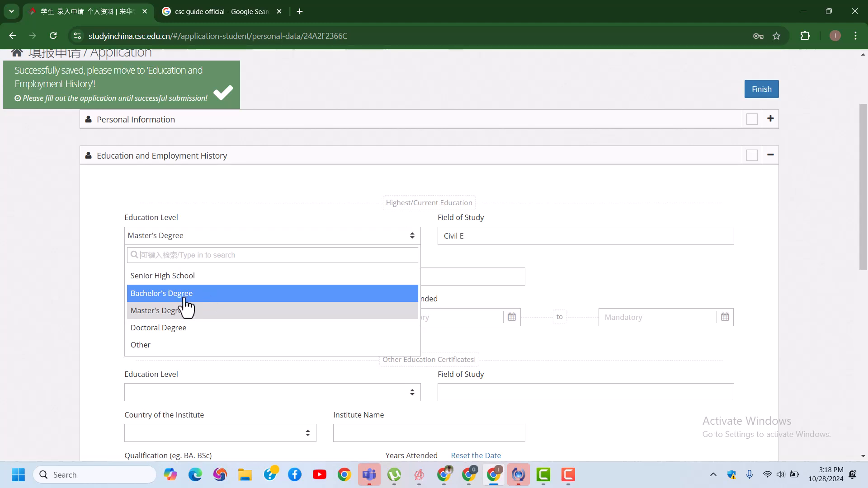
{"action": "left_click", "coordinate": [245, 215]}
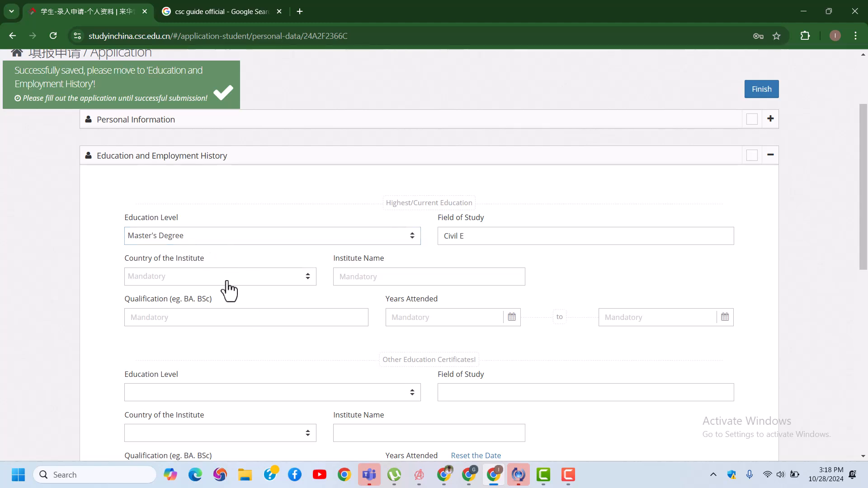
{"action": "left_click", "coordinate": [481, 237]}
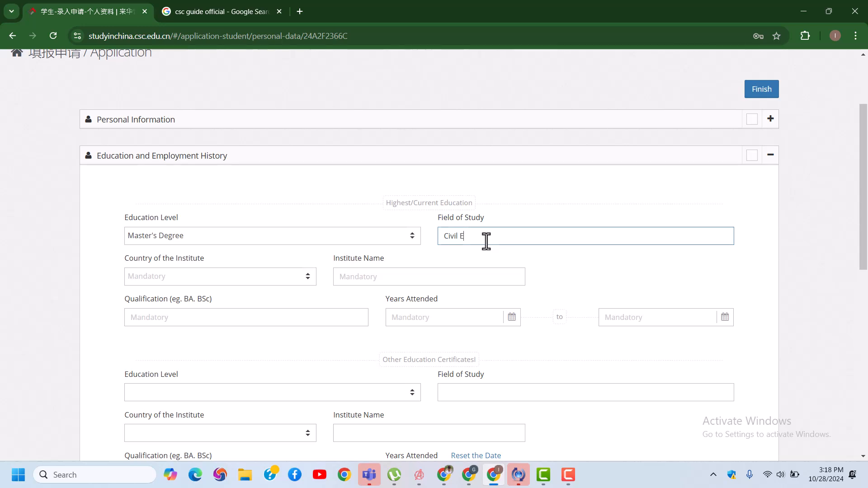
{"action": "type", "text": "ngineering"}
- Set the institute's country to P.R China and the province to Henan
{"action": "left_click", "coordinate": [229, 279]}
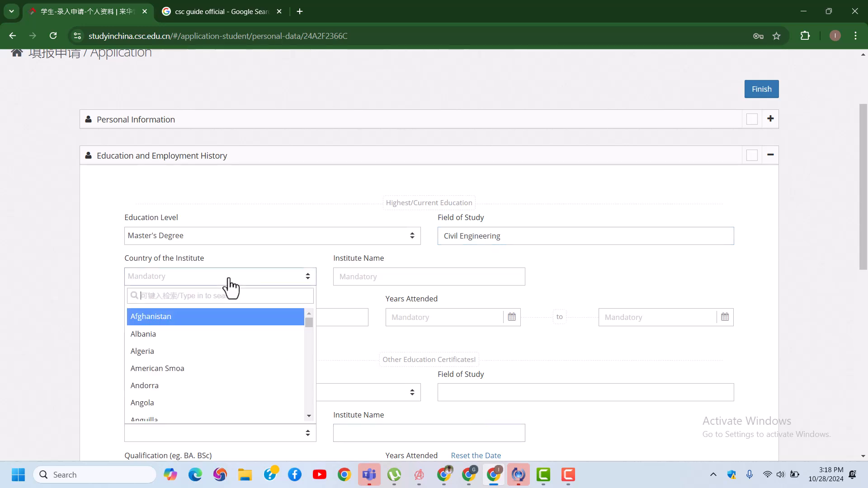
{"action": "type", "text": "paki"}
{"action": "key", "text": "BackSpace"}
{"action": "key", "text": "BackSpace"}
{"action": "key", "text": "BackSpace"}
{"action": "type", "text": "china"}
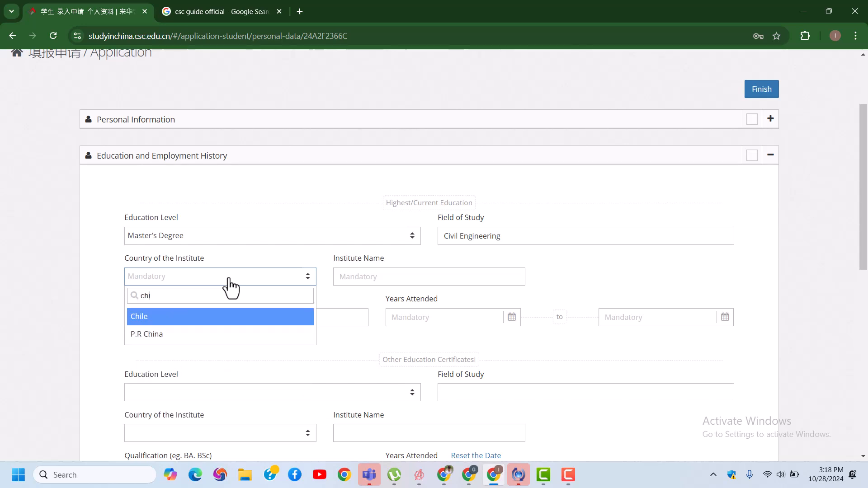
{"action": "left_click", "coordinate": [229, 316]}
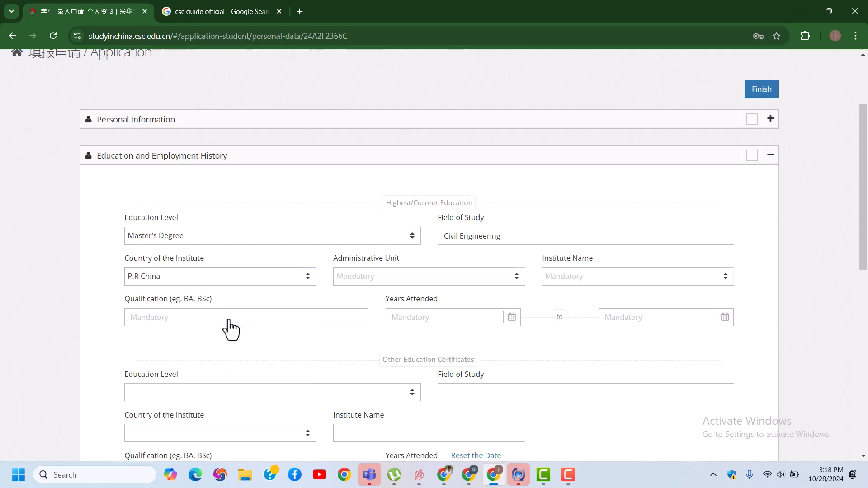
{"action": "left_click", "coordinate": [428, 278]}
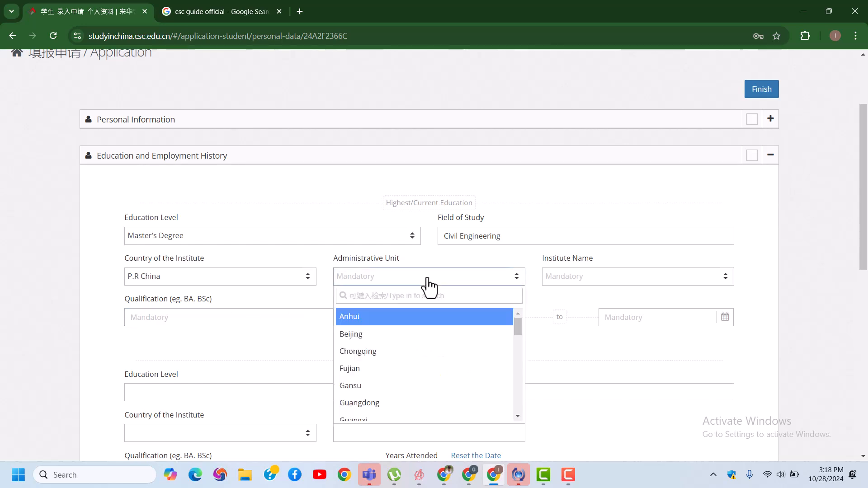
{"action": "type", "text": "hen"}
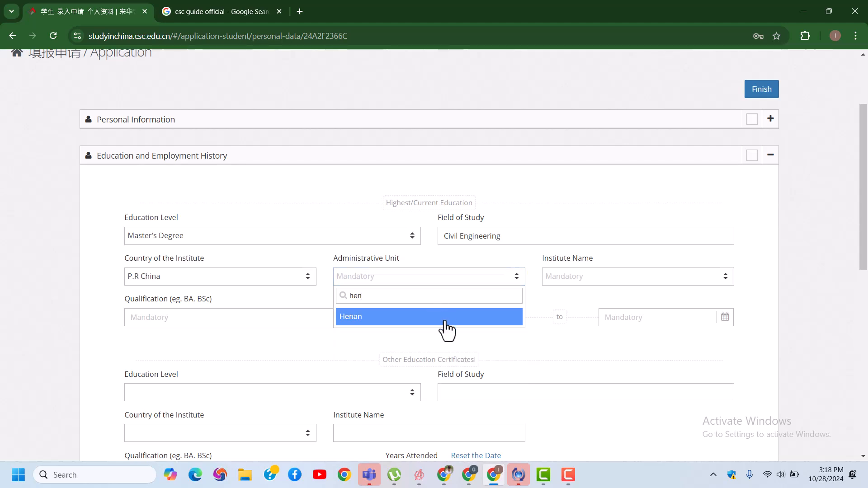
{"action": "left_click", "coordinate": [445, 318]}
- Choose Zhengzhou University as the institute
{"action": "left_click", "coordinate": [598, 275]}
{"action": "type", "text": "zhen"}
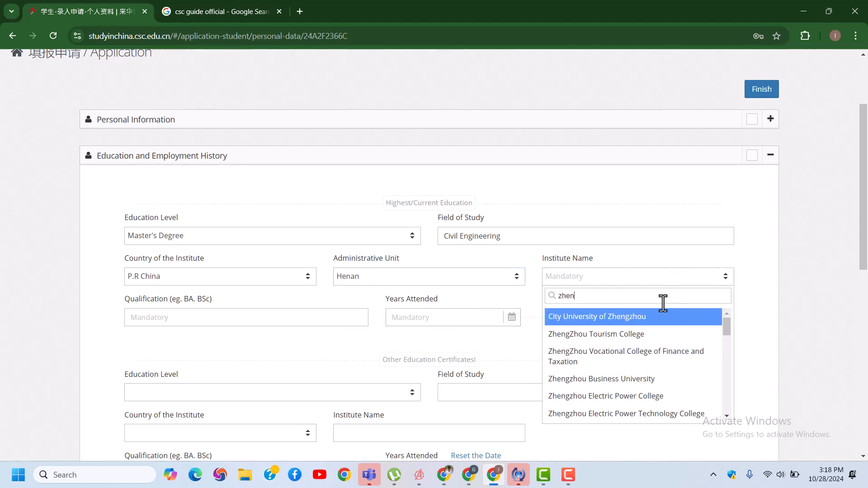
{"action": "scroll", "coordinate": [671, 319], "scroll_direction": "down", "scroll_amount": 1}
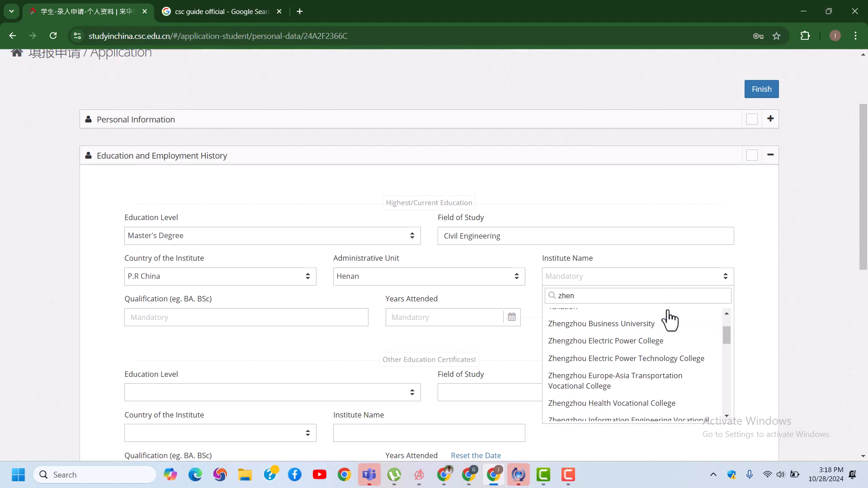
{"action": "type", "text": "gzh"}
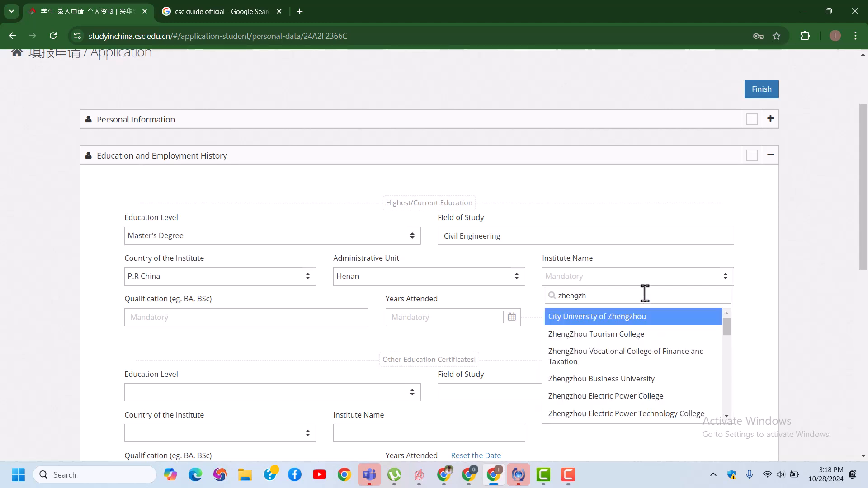
{"action": "type", "text": "ou un"}
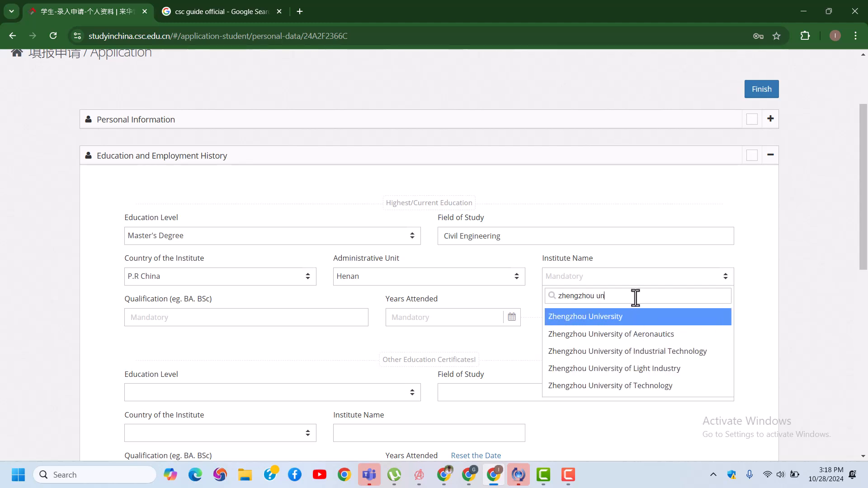
{"action": "left_click", "coordinate": [625, 312]}
{"action": "scroll", "coordinate": [515, 276], "scroll_direction": "down", "scroll_amount": 1}
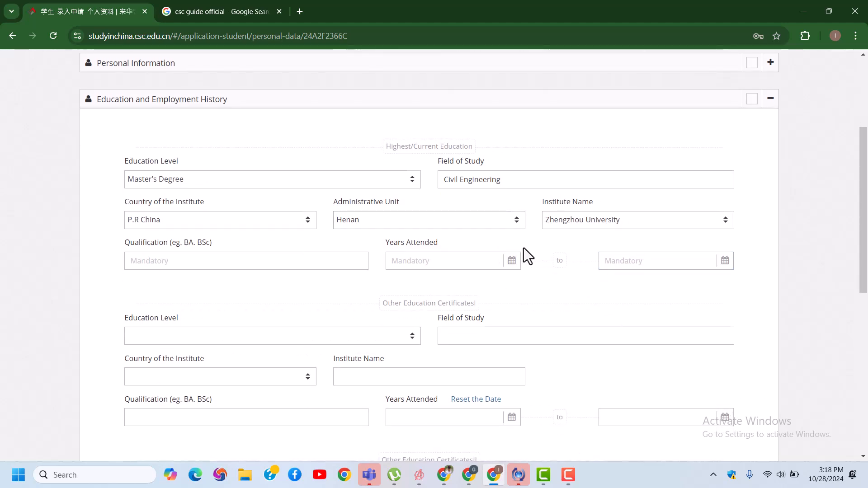
- Enter MS as the master's qualification and set Date of Entry to 2020-09-01
{"action": "scroll", "coordinate": [524, 248], "scroll_direction": "down", "scroll_amount": 1}
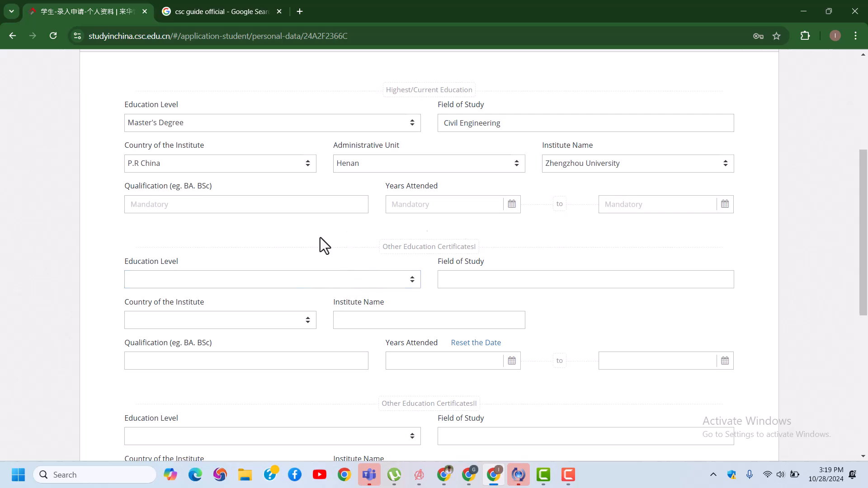
{"action": "left_click", "coordinate": [223, 204]}
{"action": "type", "text": "MS"}
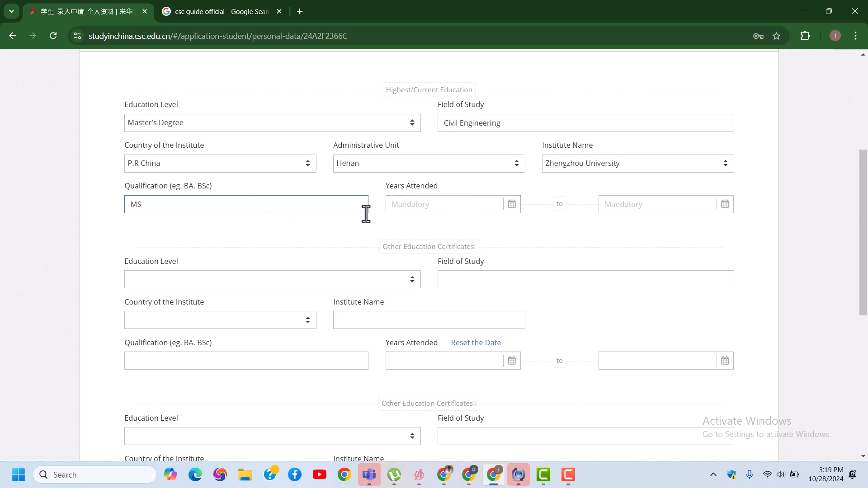
{"action": "left_click", "coordinate": [442, 206]}
{"action": "left_click", "coordinate": [447, 225]}
{"action": "left_click", "coordinate": [405, 242]}
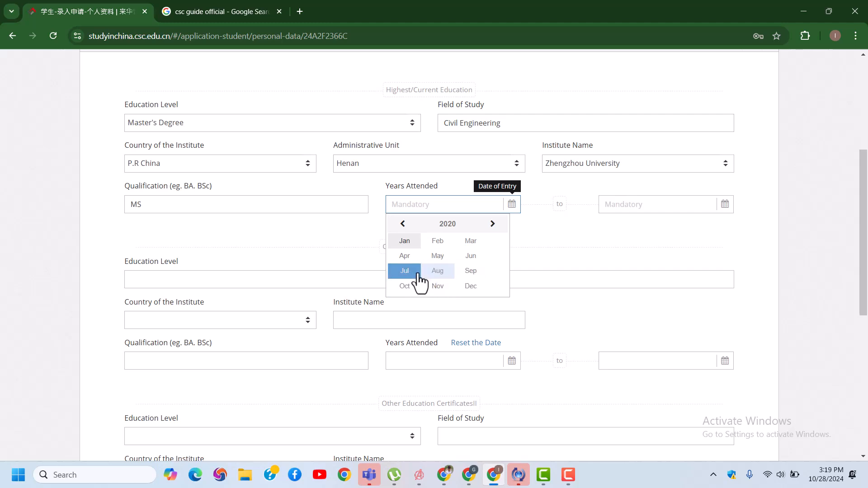
{"action": "left_click", "coordinate": [469, 272]}
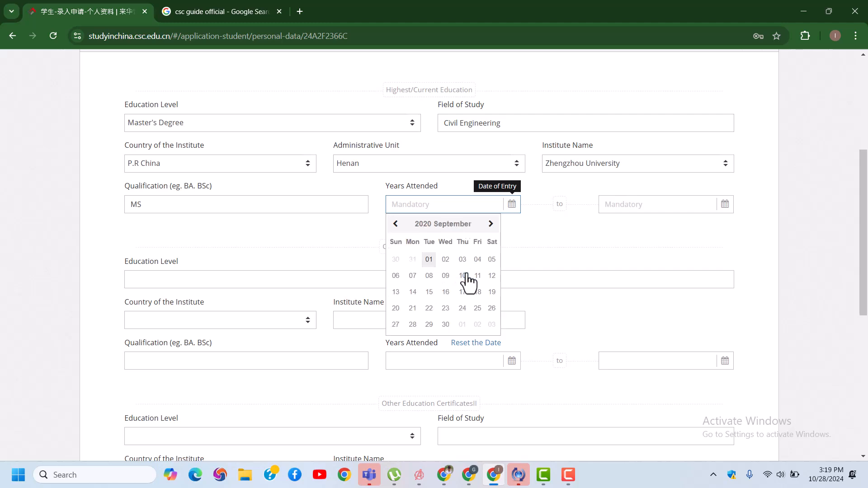
{"action": "left_click", "coordinate": [430, 261]}
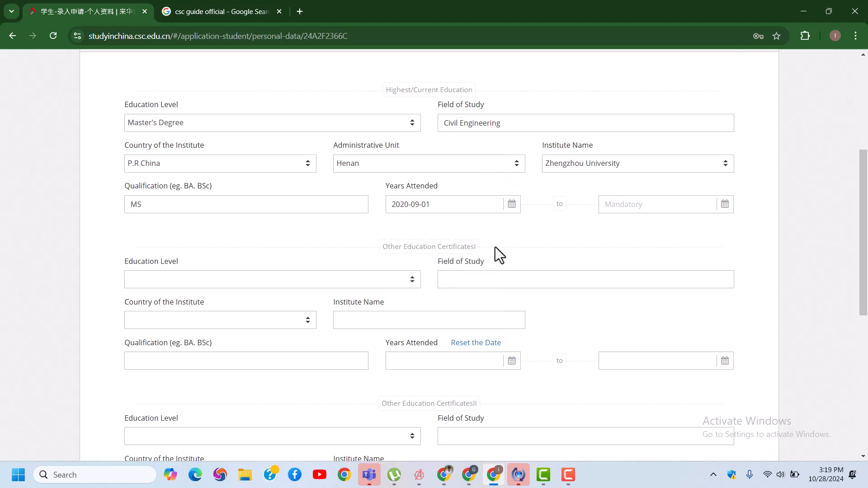
- Set the master's Completion Date to 2024-07-01
{"action": "left_click", "coordinate": [647, 204]}
{"action": "left_click", "coordinate": [661, 224]}
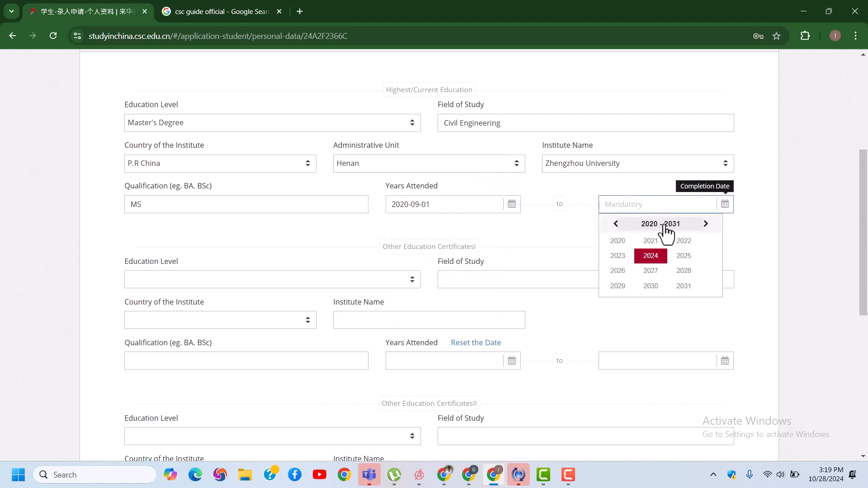
{"action": "left_click", "coordinate": [659, 260]}
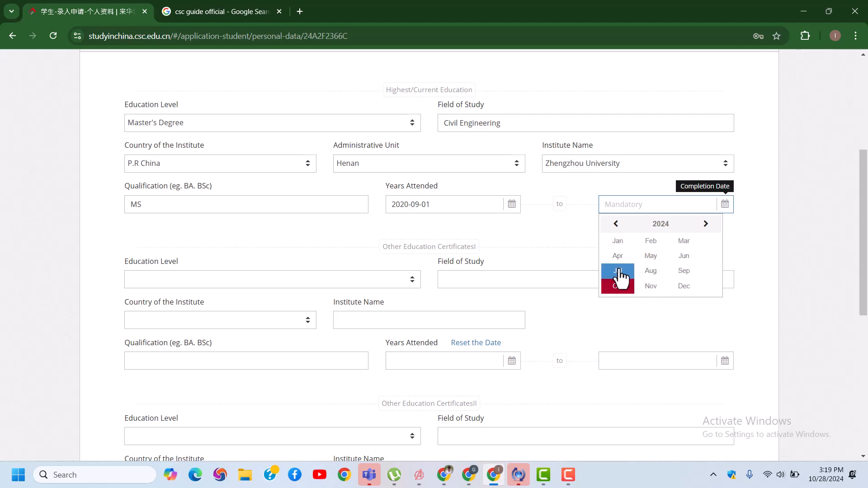
{"action": "left_click", "coordinate": [618, 272]}
{"action": "left_click", "coordinate": [626, 259]}
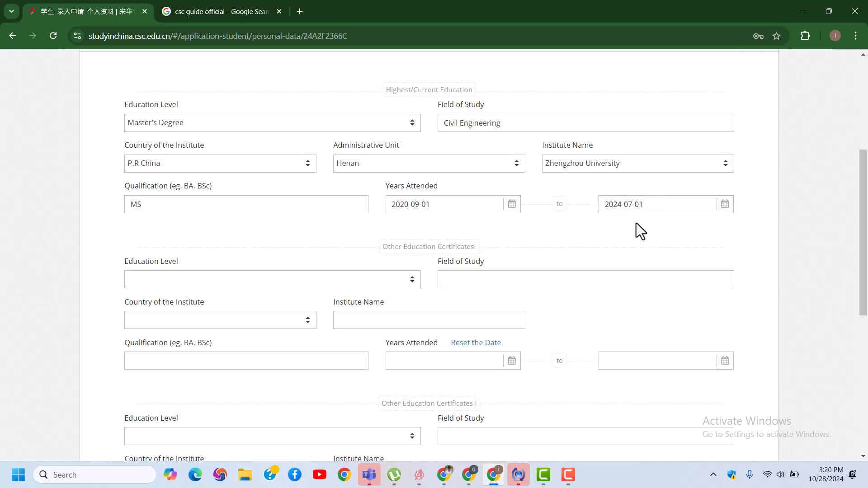
- Set the other certificate's Education Level to Bachelor's Degree
{"action": "scroll", "coordinate": [604, 210], "scroll_direction": "down", "scroll_amount": 1}
{"action": "left_click", "coordinate": [299, 223]}
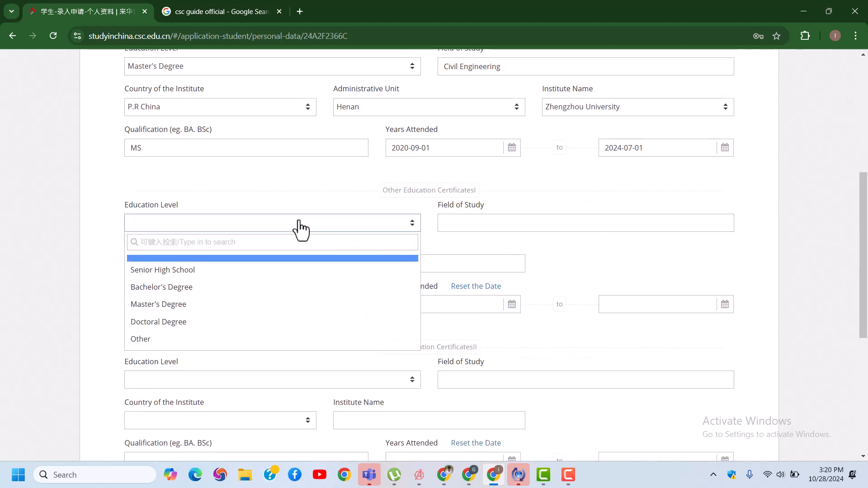
{"action": "left_click", "coordinate": [178, 293]}
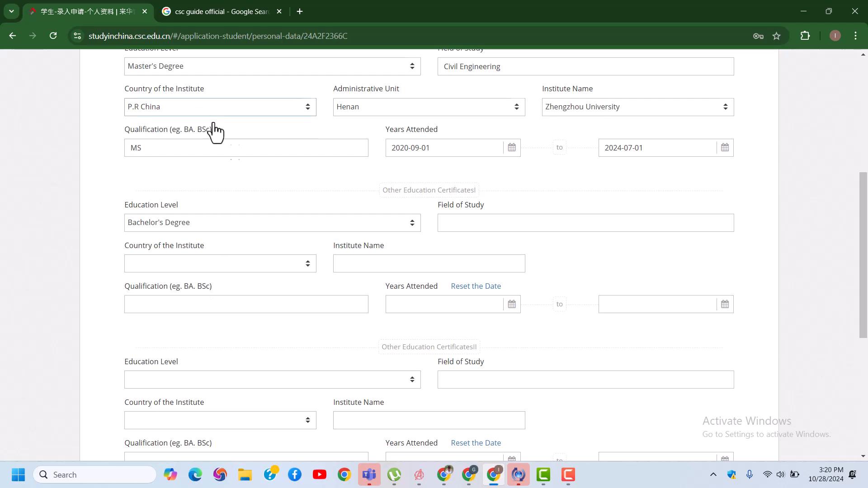
{"action": "scroll", "coordinate": [240, 189], "scroll_direction": "up", "scroll_amount": 2}
{"action": "scroll", "coordinate": [237, 195], "scroll_direction": "down", "scroll_amount": 2}
{"action": "scroll", "coordinate": [271, 199], "scroll_direction": "up", "scroll_amount": 2}
{"action": "scroll", "coordinate": [289, 235], "scroll_direction": "down", "scroll_amount": 2}
- Enter Civil Engineering as the field of study and choose Pakistan as the country
{"action": "left_click", "coordinate": [466, 228]}
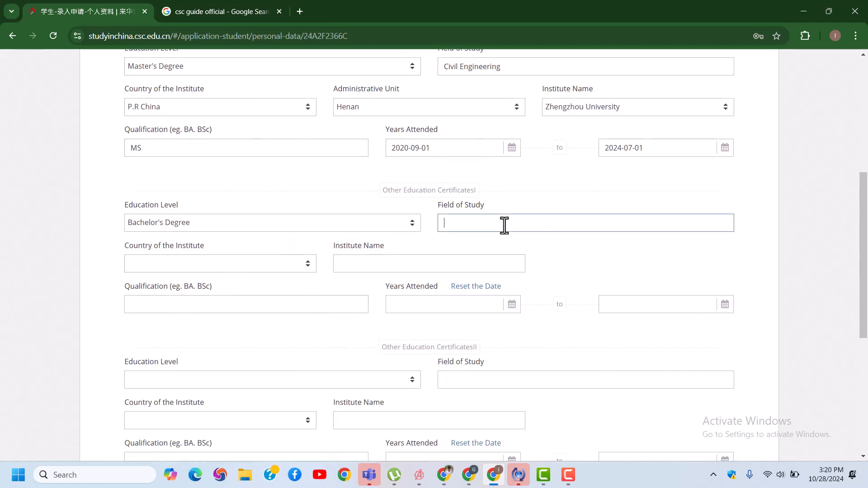
{"action": "type", "text": "Civil Enigineeri"}
{"action": "type", "text": "ng"}
{"action": "left_click", "coordinate": [248, 264]}
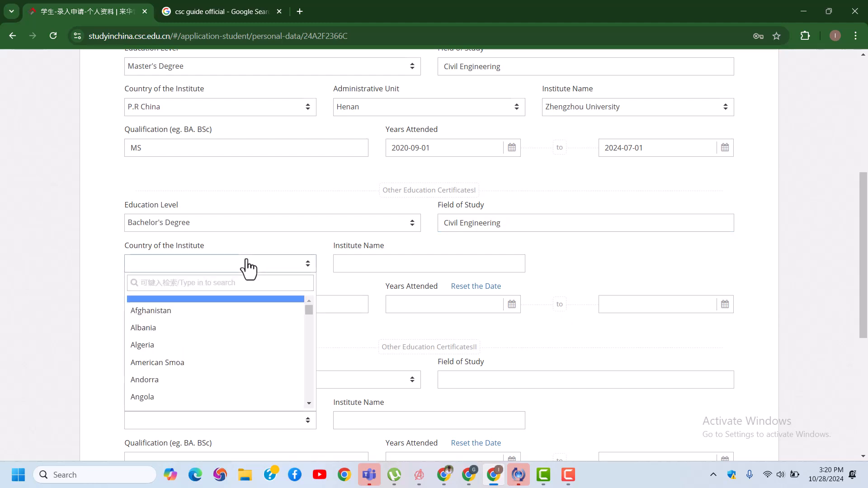
{"action": "type", "text": "pak"}
{"action": "left_click", "coordinate": [244, 310]}
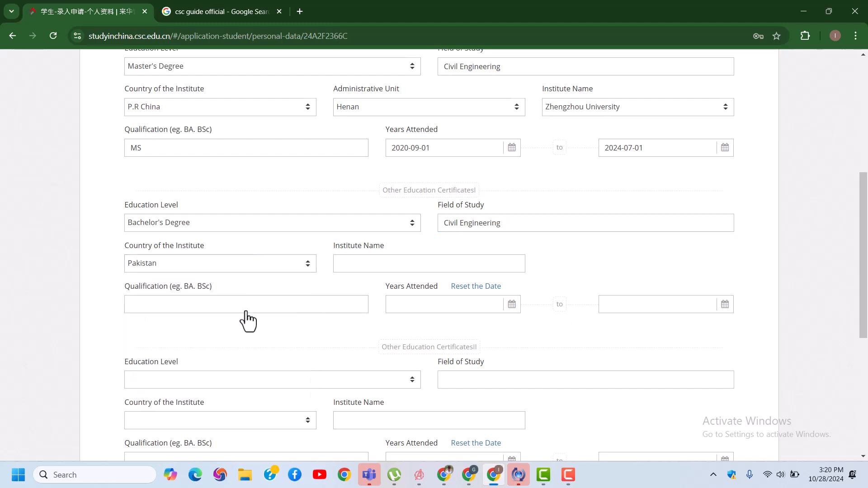
- Enter GCUF Layyah Campus as the Institute Name
{"action": "left_click", "coordinate": [375, 260]}
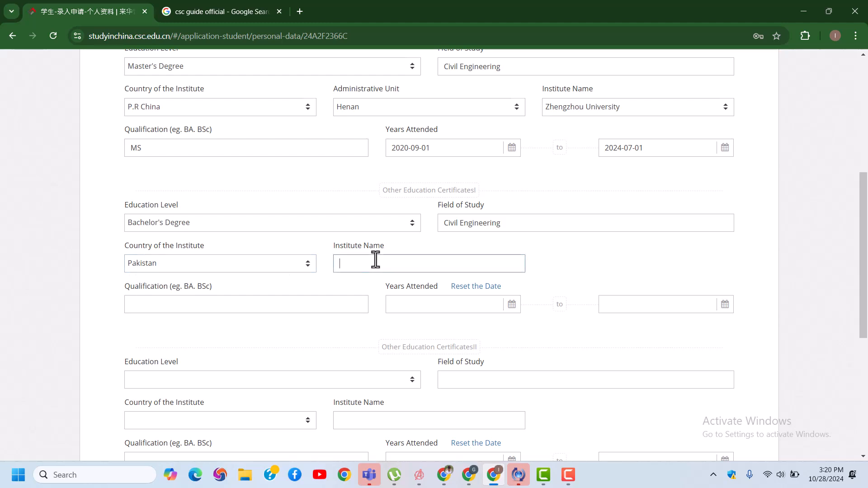
{"action": "type", "text": "GCUF Layyah"}
{"action": "type", "text": "Capmus"}
{"action": "right_click", "coordinate": [409, 264]}
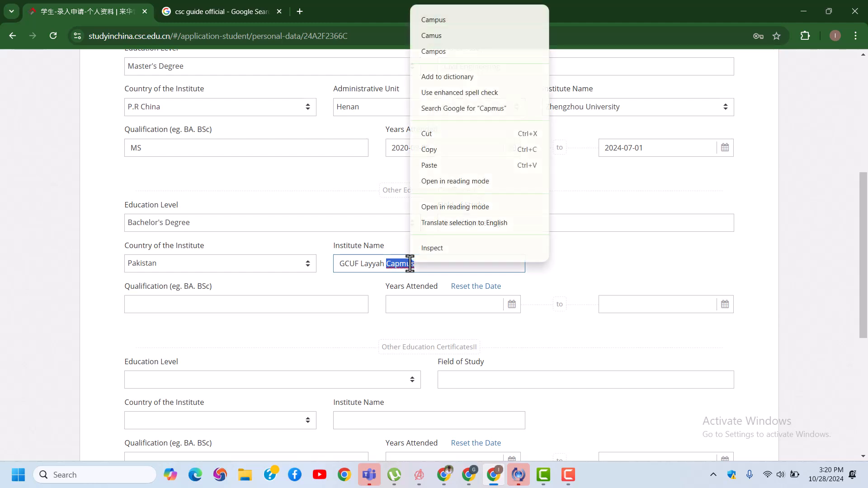
{"action": "left_click", "coordinate": [456, 19]}
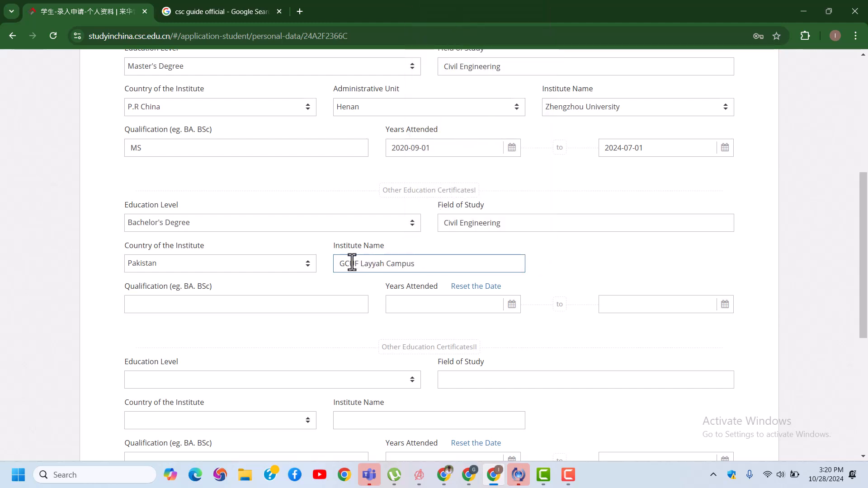
{"action": "left_click_drag", "start_coordinate": [414, 264], "coordinate": [346, 269]}
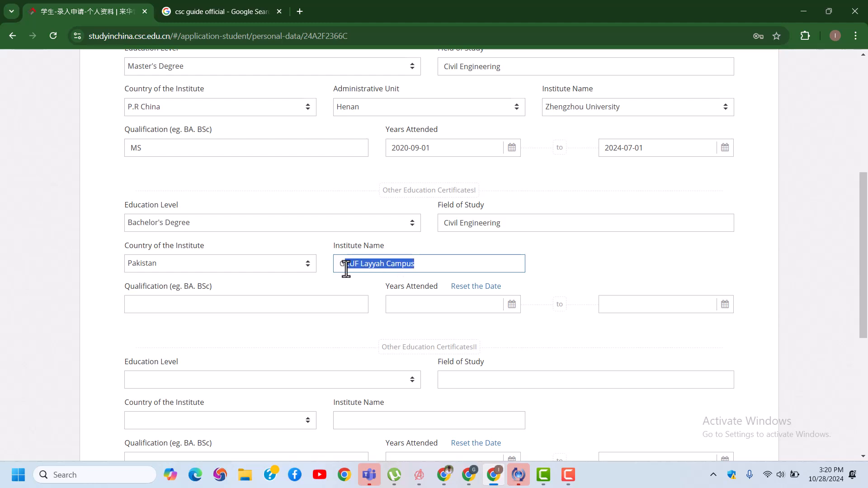
{"action": "key", "text": "BackSpace"}
{"action": "type", "text": "gv"}
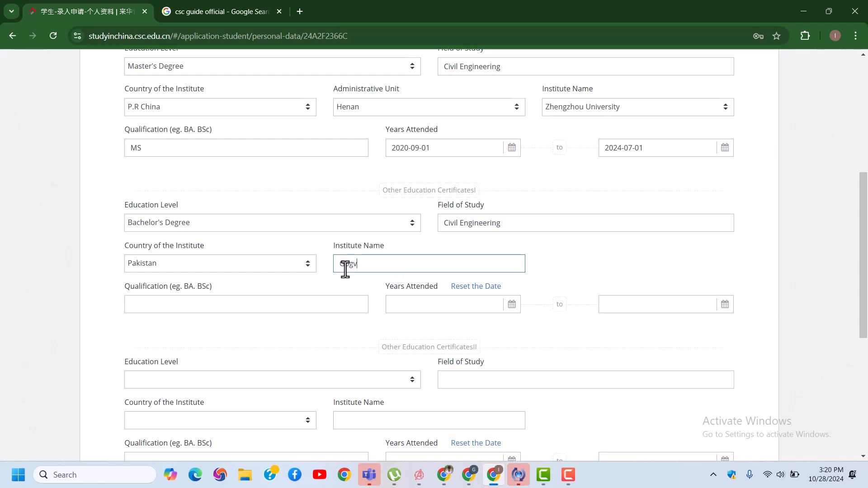
{"action": "type", "text": "vernment Collegre University"}
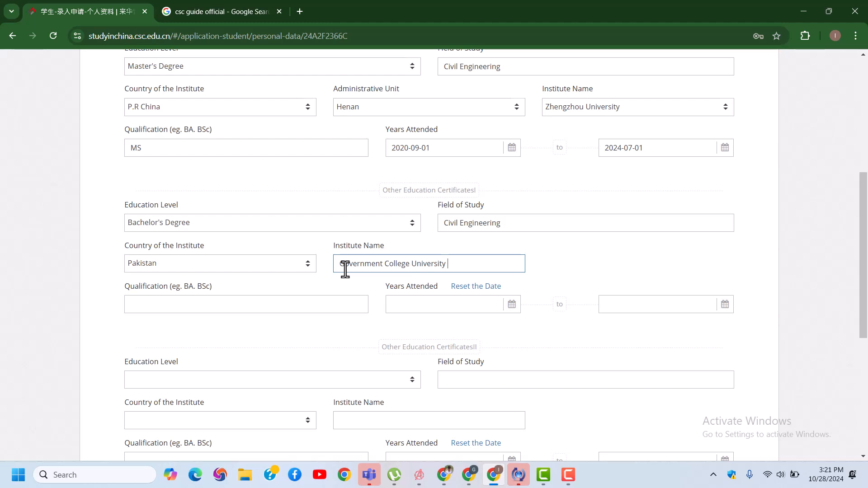
{"action": "left_click_drag", "start_coordinate": [457, 267], "coordinate": [323, 263]}
{"action": "key", "text": "BackSpace"}
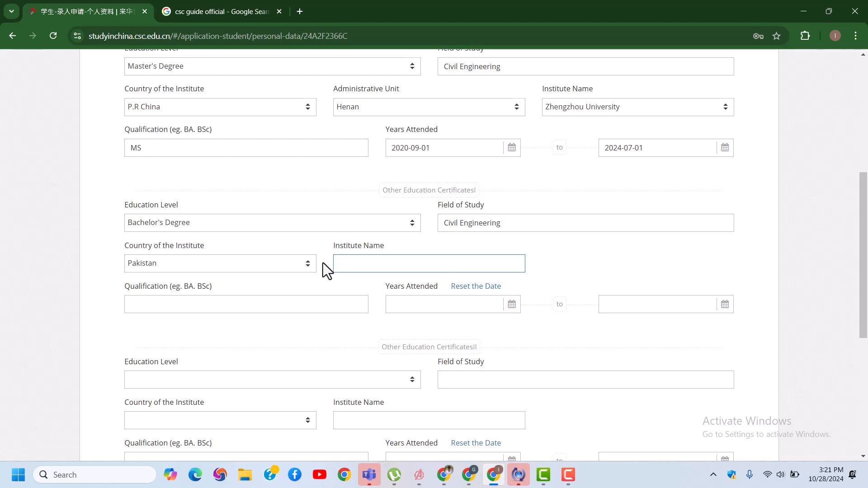
{"action": "type", "text": "GCUF Layyah Campus"}
- Enter BSc (14 Years) for the bachelor's qualification and MSc (16 Years) for the master's
{"action": "scroll", "coordinate": [582, 222], "scroll_direction": "up", "scroll_amount": 1}
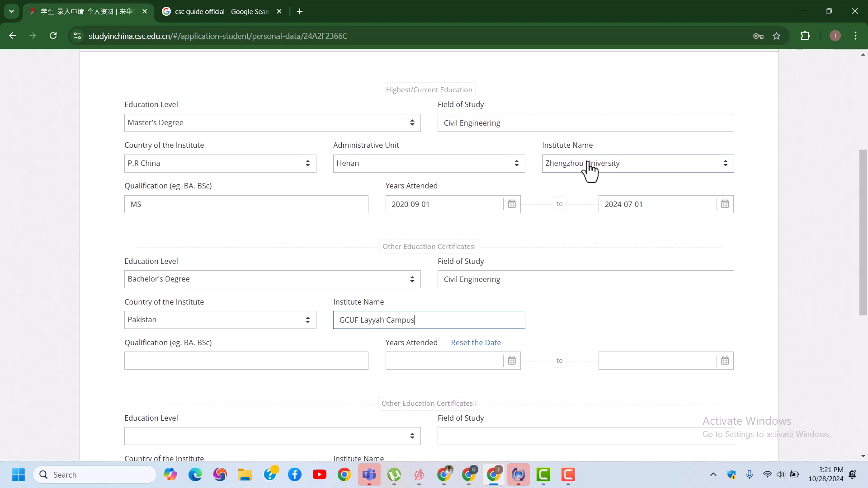
{"action": "scroll", "coordinate": [592, 169], "scroll_direction": "down", "scroll_amount": 2}
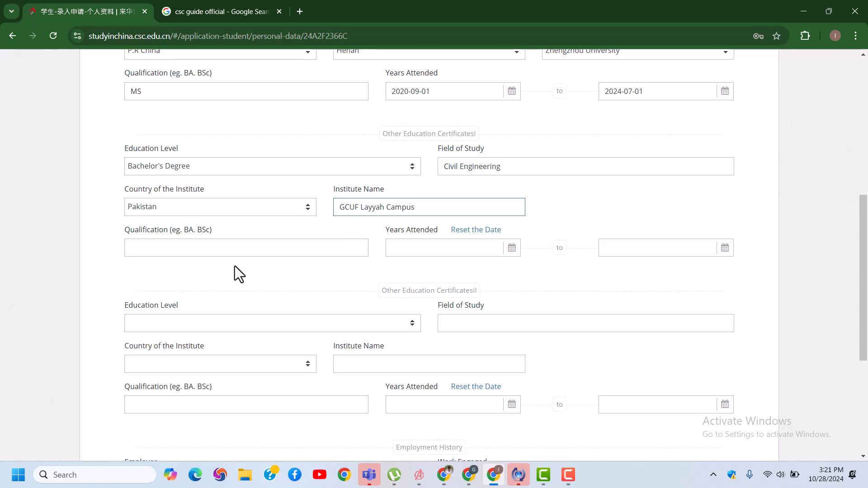
{"action": "left_click", "coordinate": [228, 251]}
{"action": "type", "text": "BSc"}
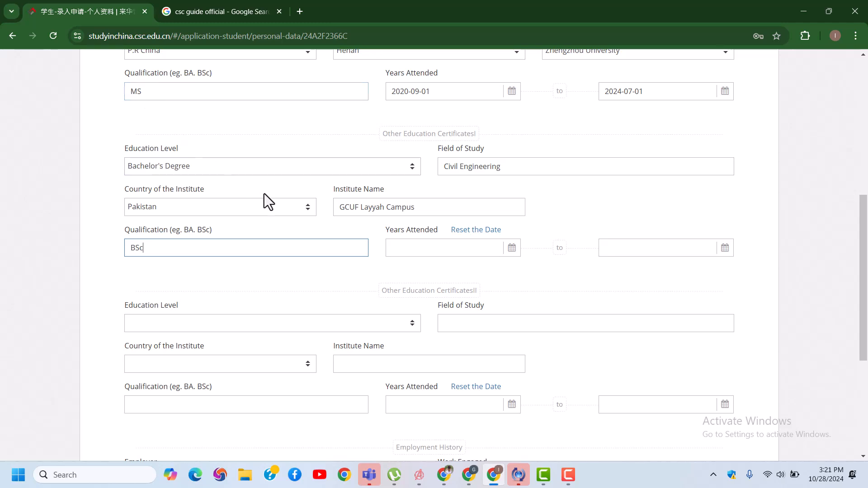
{"action": "left_click", "coordinate": [157, 93]}
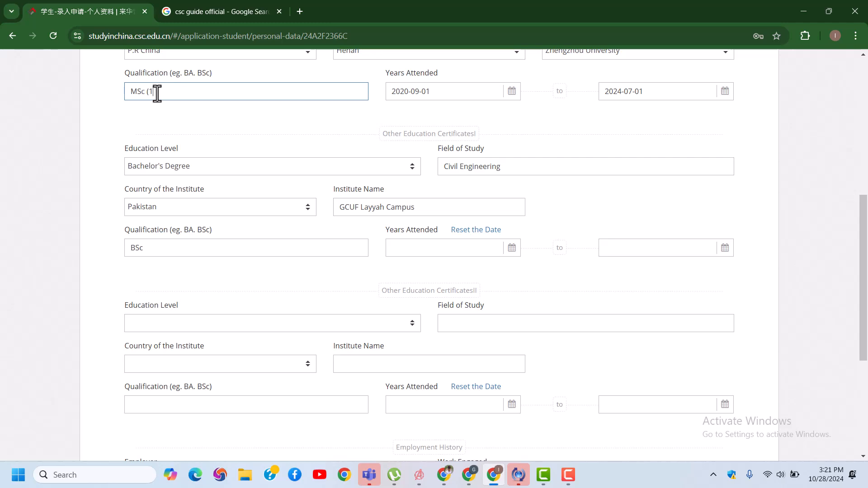
{"action": "type", "text": "c (16 Years"}
{"action": "left_click", "coordinate": [153, 256]}
{"action": "type", "text": "(14 Years"}
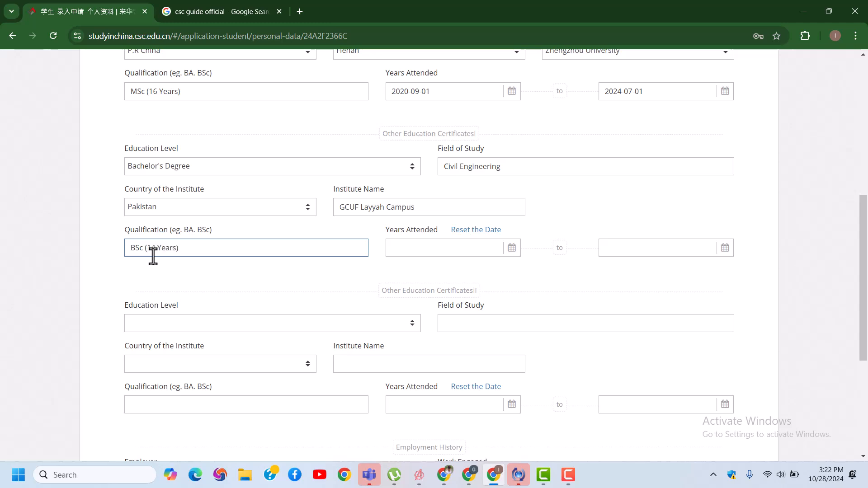
- Replace the master's qualification with MPhil
{"action": "left_click_drag", "start_coordinate": [181, 94], "coordinate": [146, 94]}
{"action": "key", "text": "BackSpace"}
{"action": "key", "text": "BackSpace"}
{"action": "key", "text": "BackSpace"}
{"action": "key", "text": "BackSpace"}
{"action": "key", "text": "BackSpace"}
{"action": "type", "text": "M"}
{"action": "key", "text": "BackSpace"}
{"action": "type", "text": "Mph"}
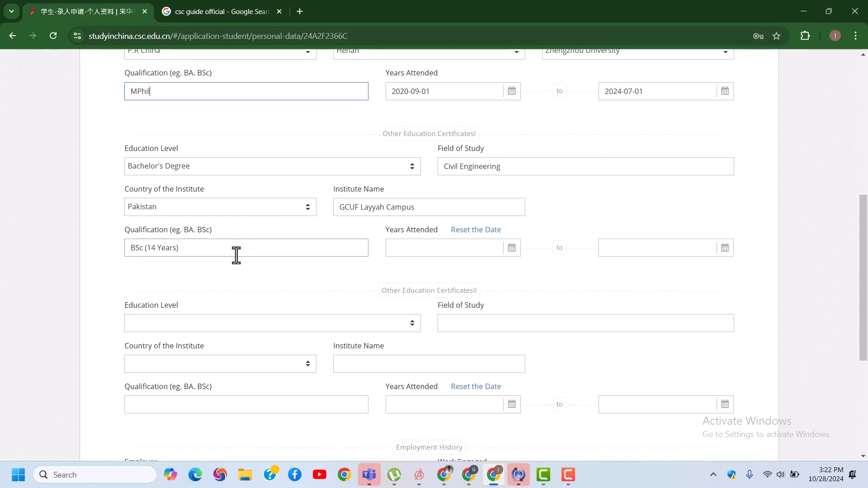
- Trim the bachelor's qualification to BSc and set its entry date to 2012-09-01
{"action": "left_click_drag", "start_coordinate": [196, 248], "coordinate": [147, 248]}
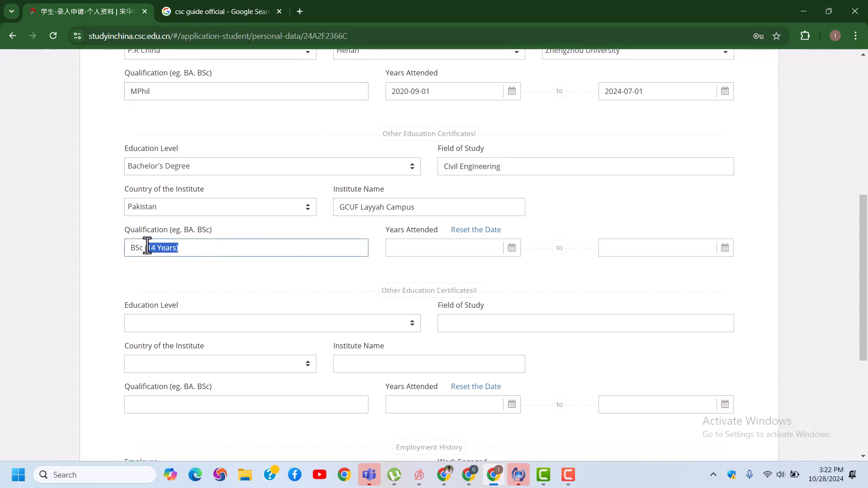
{"action": "key", "text": "BackSpace"}
{"action": "left_click", "coordinate": [415, 247]}
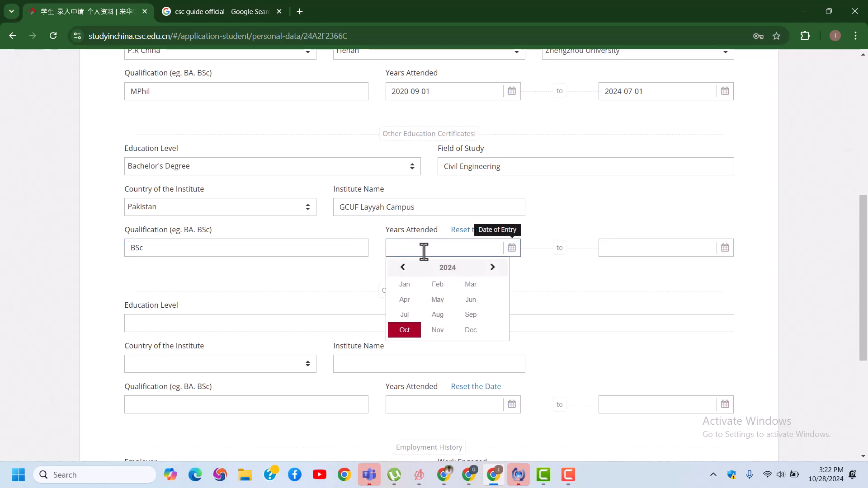
{"action": "left_click", "coordinate": [446, 267]}
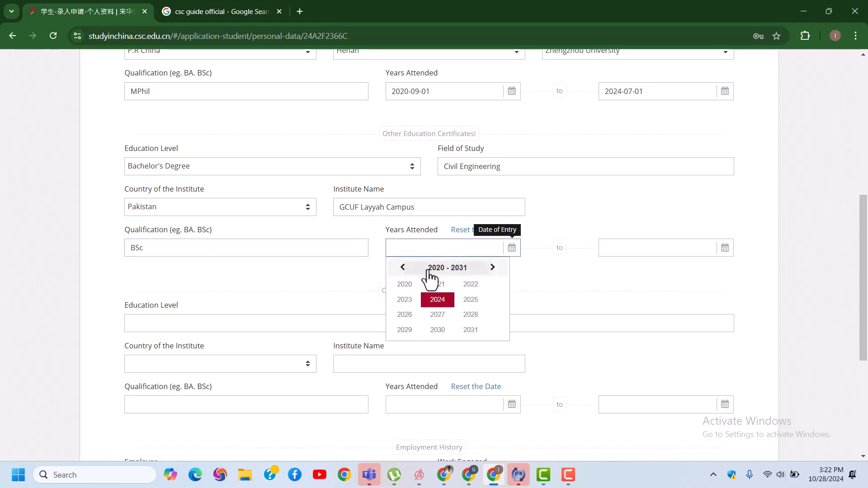
{"action": "left_click", "coordinate": [403, 268]}
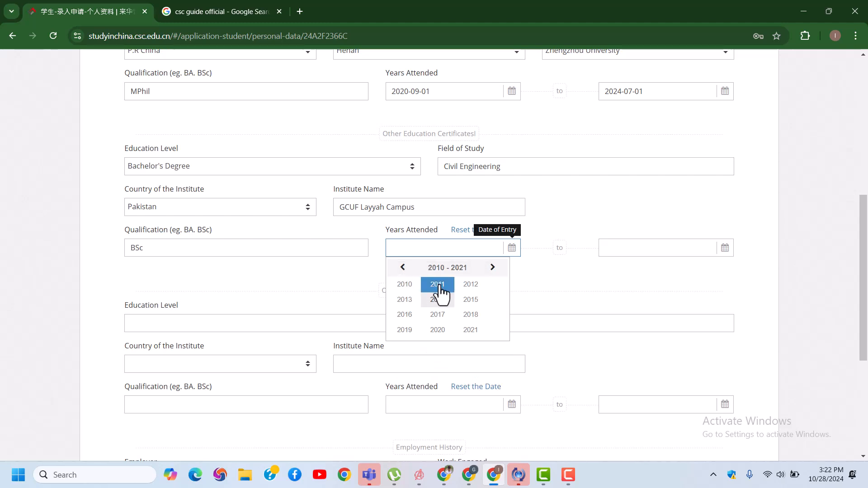
{"action": "left_click", "coordinate": [470, 285]}
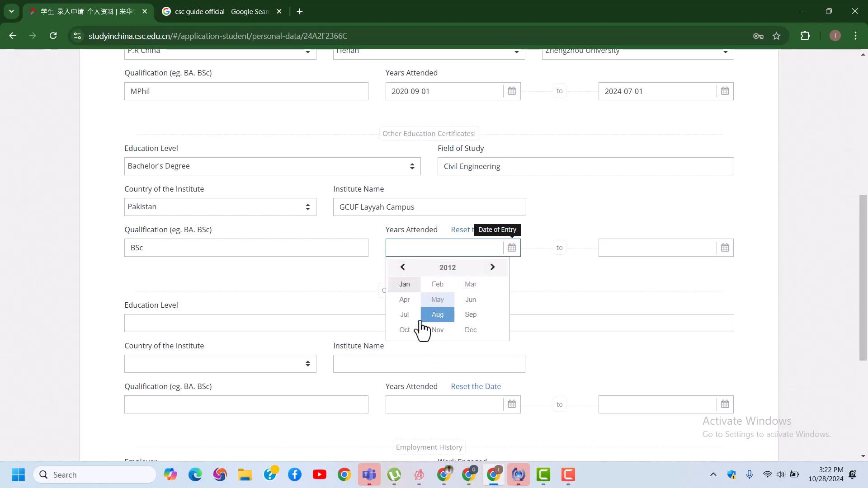
{"action": "left_click", "coordinate": [470, 316]}
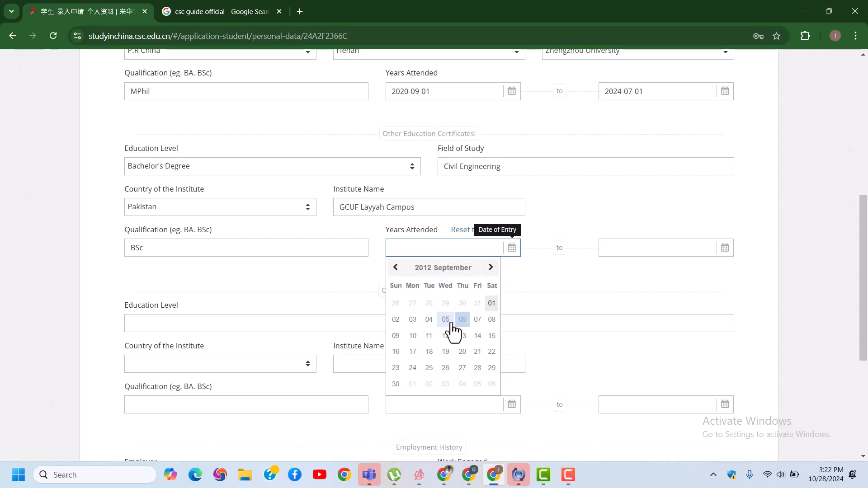
{"action": "left_click", "coordinate": [492, 304]}
- Set the BSc completion date to 2016-08-08
{"action": "left_click", "coordinate": [639, 251]}
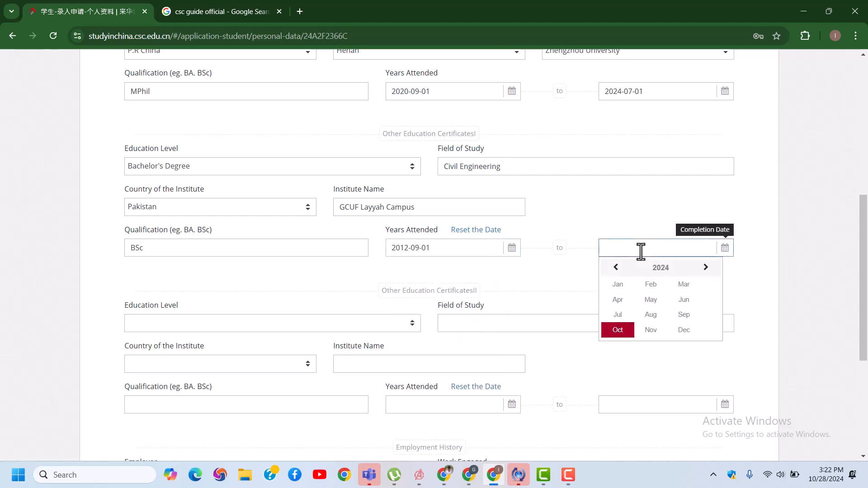
{"action": "left_click", "coordinate": [661, 269]}
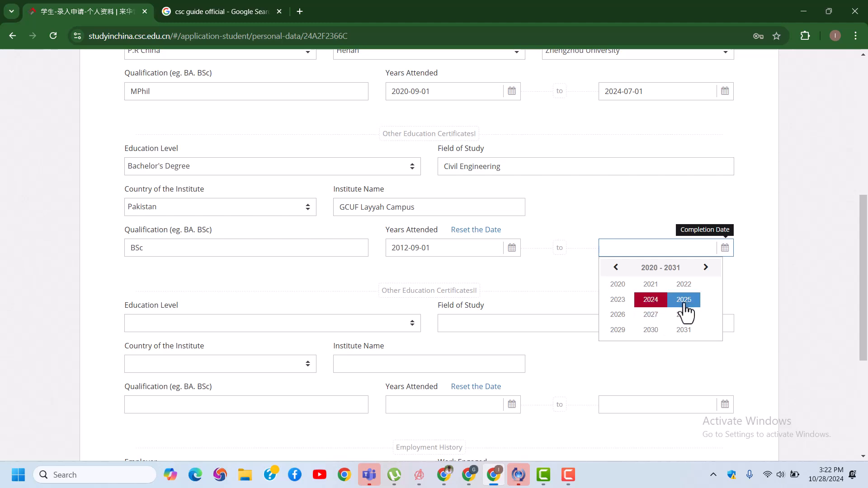
{"action": "left_click", "coordinate": [616, 267]}
{"action": "left_click", "coordinate": [618, 315]}
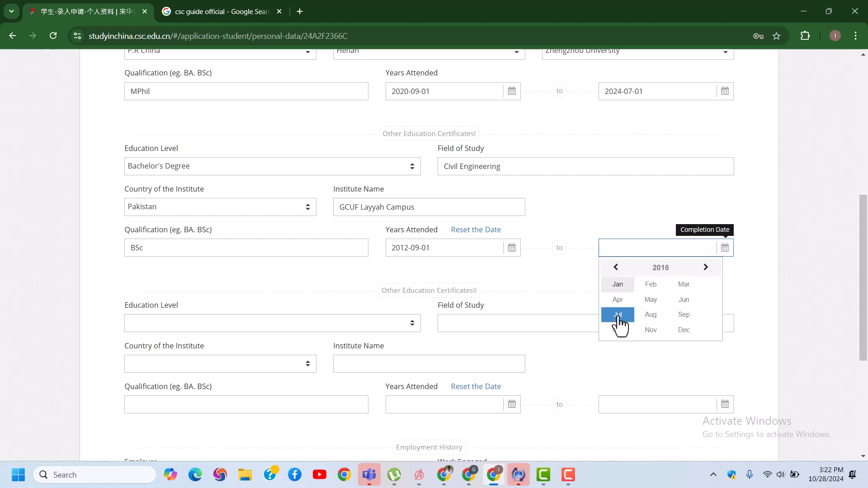
{"action": "left_click", "coordinate": [651, 316]}
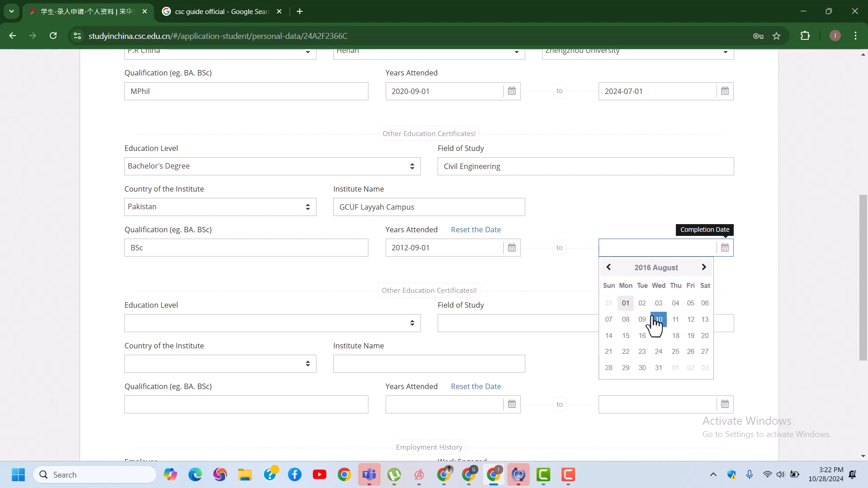
{"action": "left_click", "coordinate": [626, 319]}
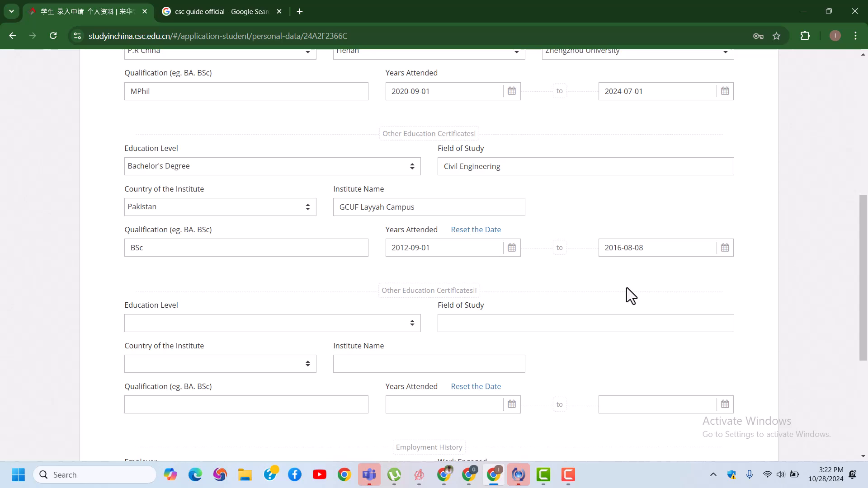
{"action": "scroll", "coordinate": [632, 292], "scroll_direction": "down", "scroll_amount": 2}
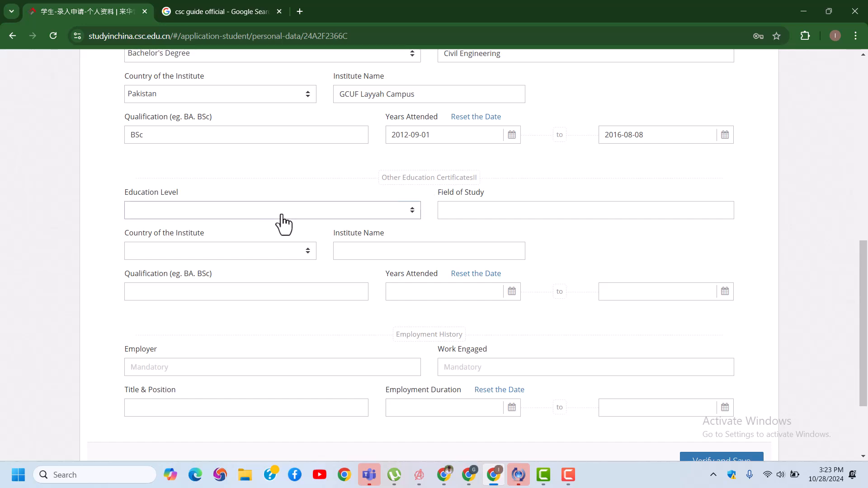
{"action": "scroll", "coordinate": [282, 222], "scroll_direction": "up", "scroll_amount": 5}
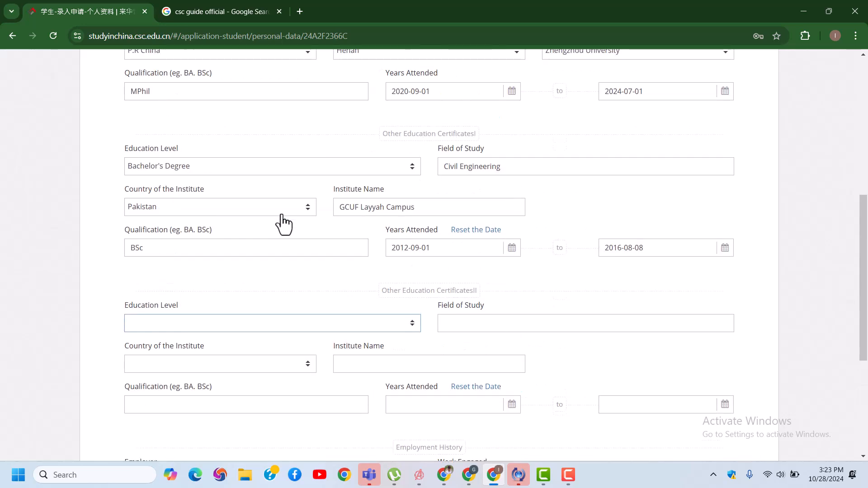
{"action": "scroll", "coordinate": [226, 189], "scroll_direction": "down", "scroll_amount": 2}
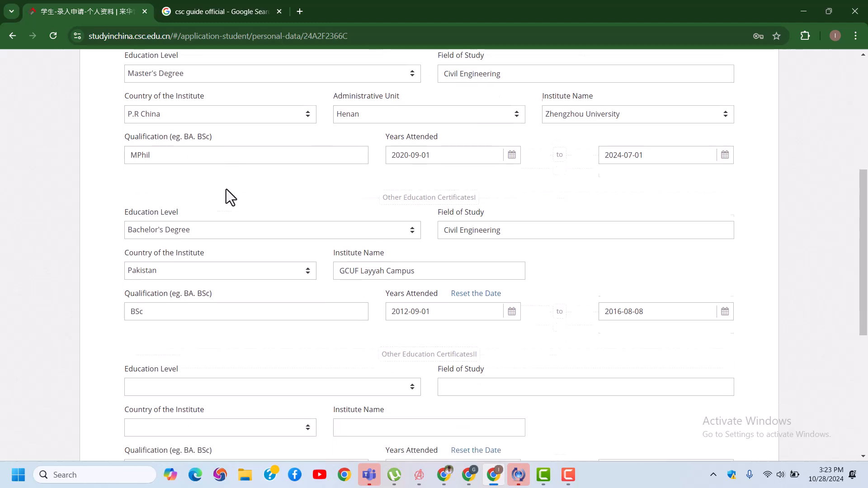
{"action": "scroll", "coordinate": [217, 207], "scroll_direction": "up", "scroll_amount": 2}
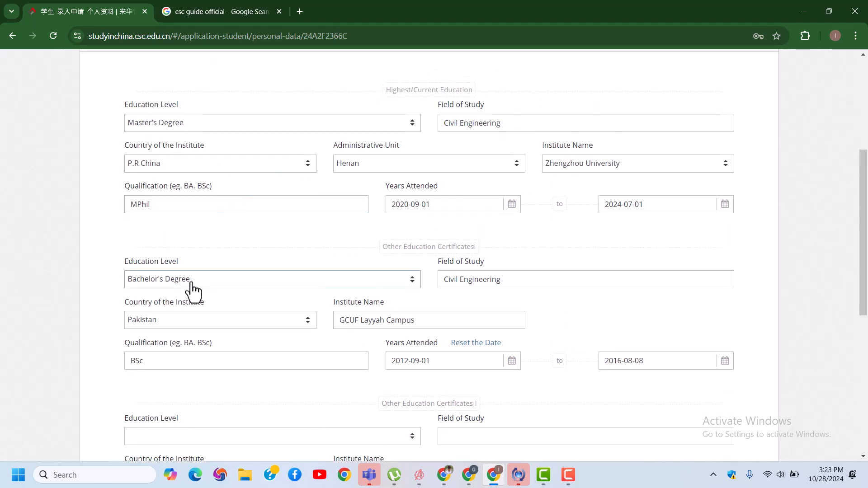
{"action": "scroll", "coordinate": [190, 274], "scroll_direction": "down", "scroll_amount": 4}
{"action": "scroll", "coordinate": [243, 195], "scroll_direction": "up", "scroll_amount": 4}
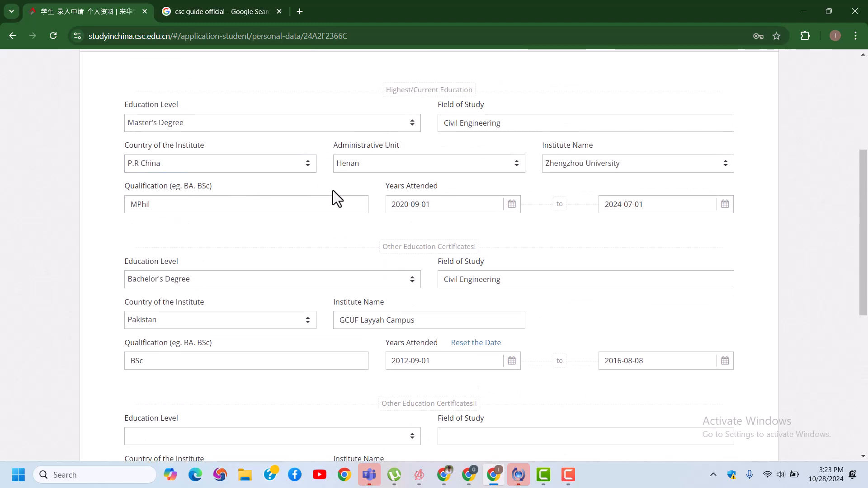
{"action": "scroll", "coordinate": [280, 280], "scroll_direction": "down", "scroll_amount": 4}
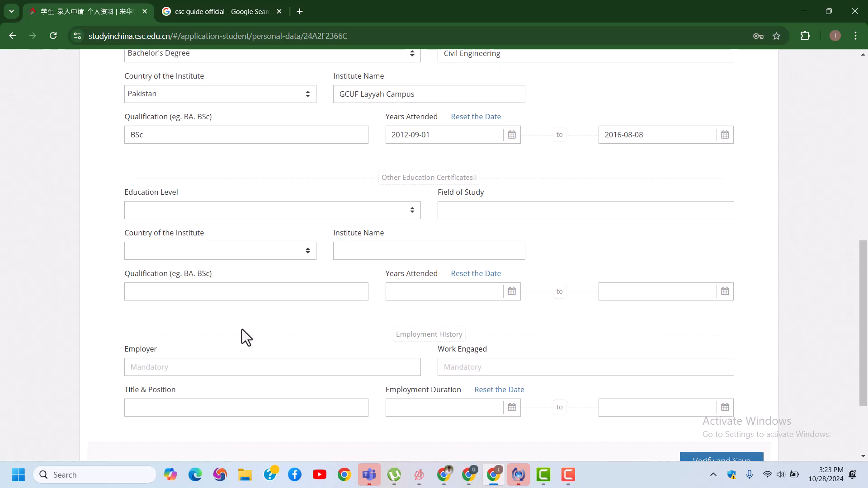
{"action": "scroll", "coordinate": [245, 322], "scroll_direction": "up", "scroll_amount": 3}
{"action": "scroll", "coordinate": [268, 300], "scroll_direction": "up", "scroll_amount": 4}
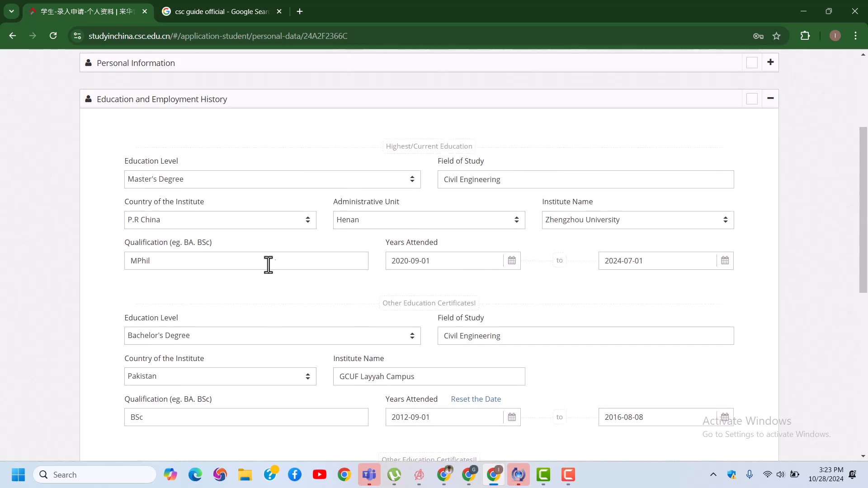
{"action": "scroll", "coordinate": [255, 223], "scroll_direction": "down", "scroll_amount": 4}
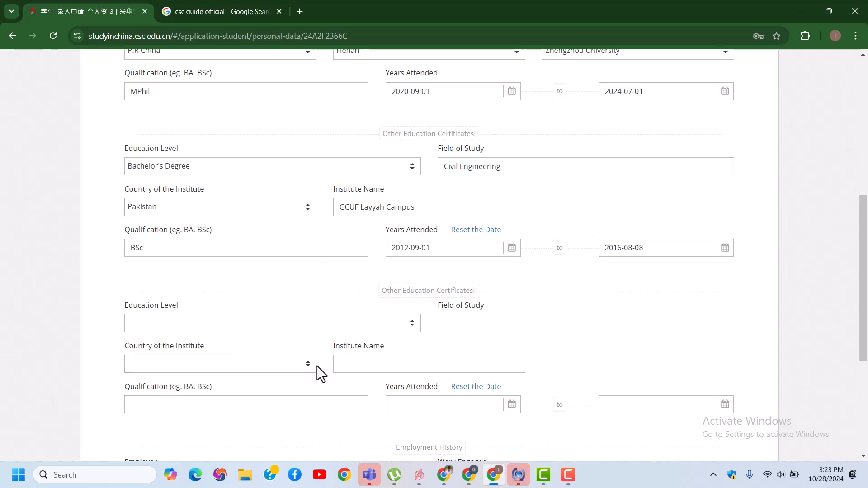
{"action": "scroll", "coordinate": [405, 343], "scroll_direction": "up", "scroll_amount": 2}
{"action": "scroll", "coordinate": [406, 334], "scroll_direction": "down", "scroll_amount": 1}
{"action": "scroll", "coordinate": [405, 334], "scroll_direction": "down", "scroll_amount": 1}
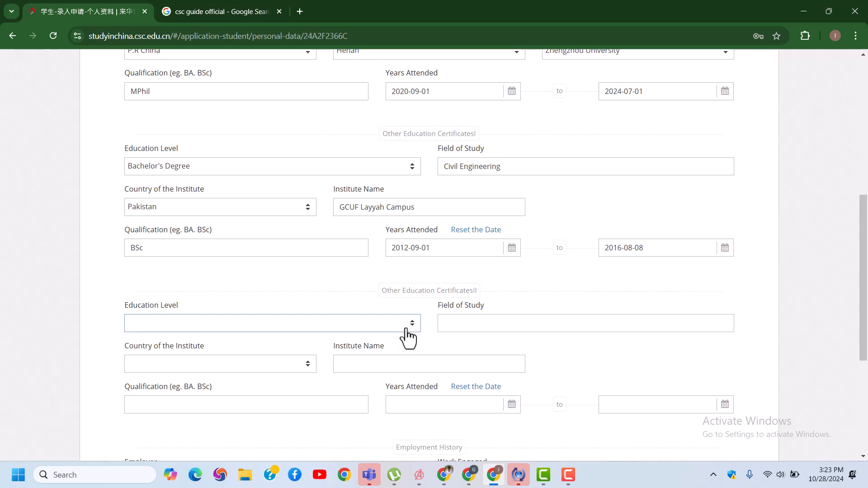
{"action": "scroll", "coordinate": [508, 289], "scroll_direction": "down", "scroll_amount": 1}
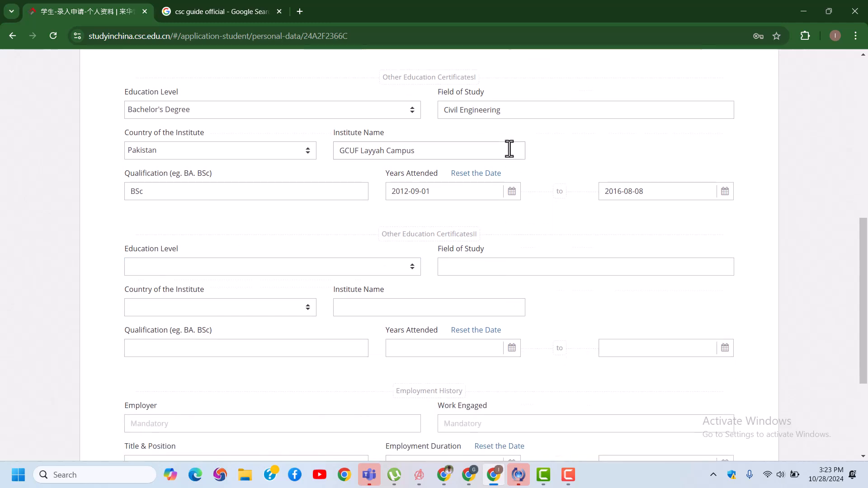
{"action": "scroll", "coordinate": [535, 244], "scroll_direction": "down", "scroll_amount": 3}
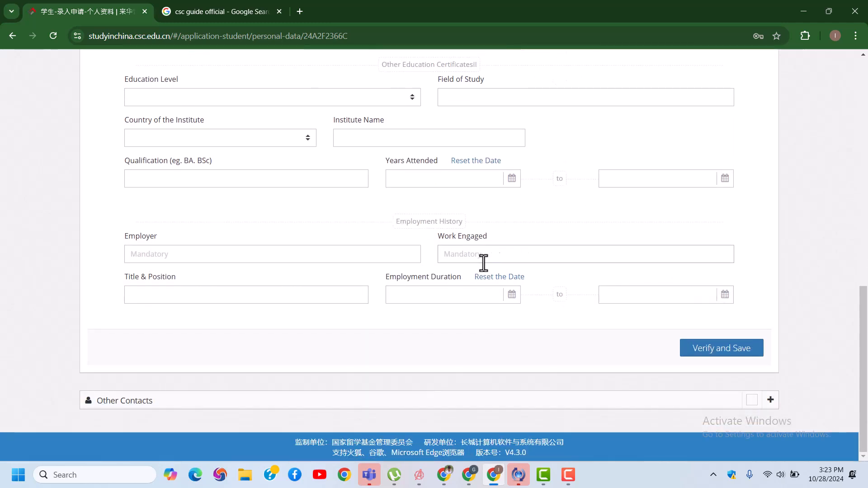
{"action": "scroll", "coordinate": [269, 254], "scroll_direction": "up", "scroll_amount": 1}
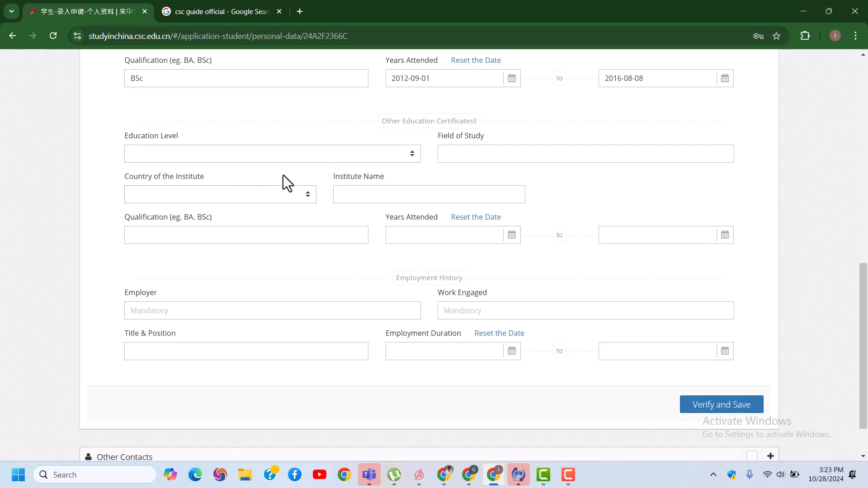
- Enter Internee as Employer and GUCF Layyah Campus as Work Engaged
{"action": "left_click", "coordinate": [180, 311]}
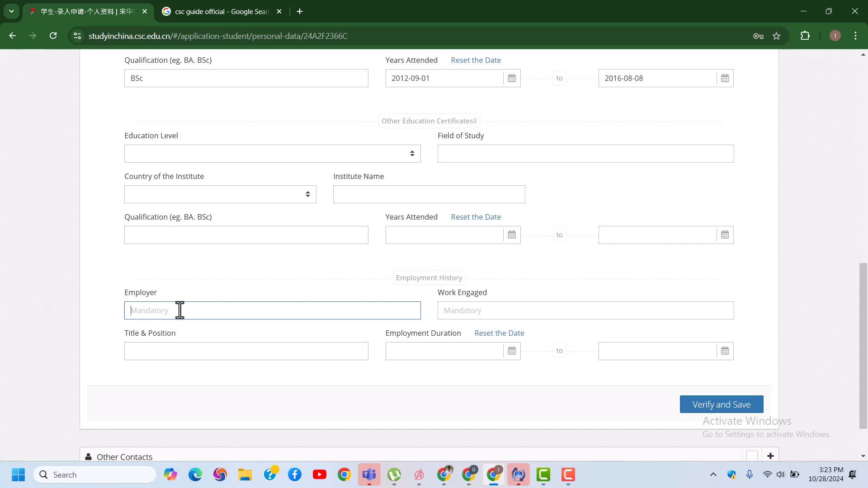
{"action": "type", "text": "Int"}
{"action": "key", "text": "BackSpace"}
{"action": "key", "text": "BackSpace"}
{"action": "key", "text": "BackSpace"}
{"action": "type", "text": "Student"}
{"action": "left_click", "coordinate": [481, 318]}
{"action": "type", "text": "GU"}
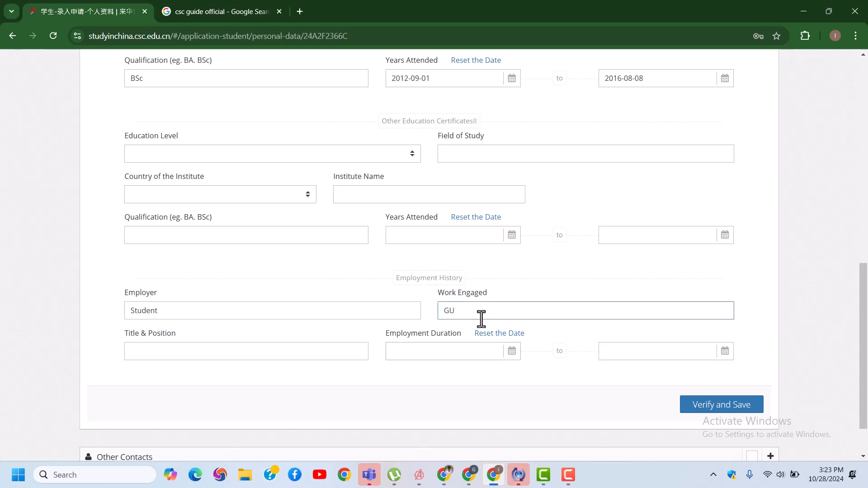
{"action": "type", "text": "CF Layyah  Campus"}
{"action": "double_click", "coordinate": [255, 314]}
{"action": "key", "text": "BackSpace"}
{"action": "type", "text": "Interneed"}
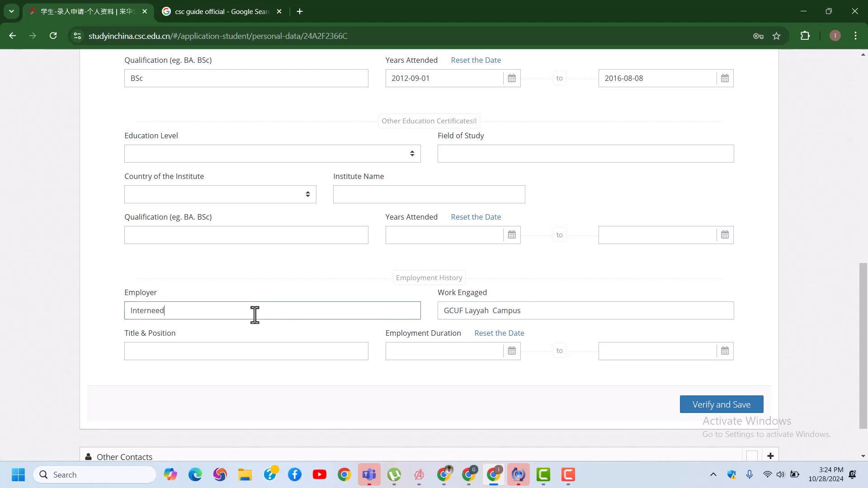
{"action": "key", "text": "BackSpace"}
- Enter Student as the Title & Position
{"action": "left_click", "coordinate": [272, 351]}
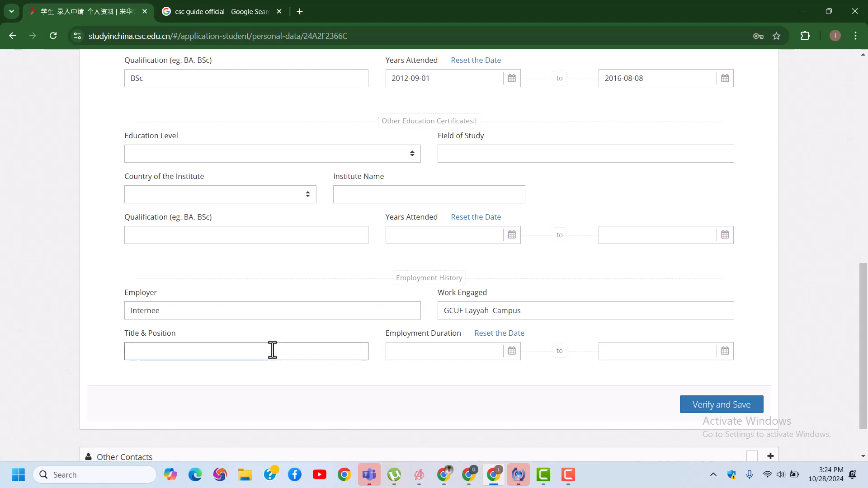
{"action": "type", "text": "Student"}
{"action": "scroll", "coordinate": [272, 351], "scroll_direction": "down", "scroll_amount": 1}
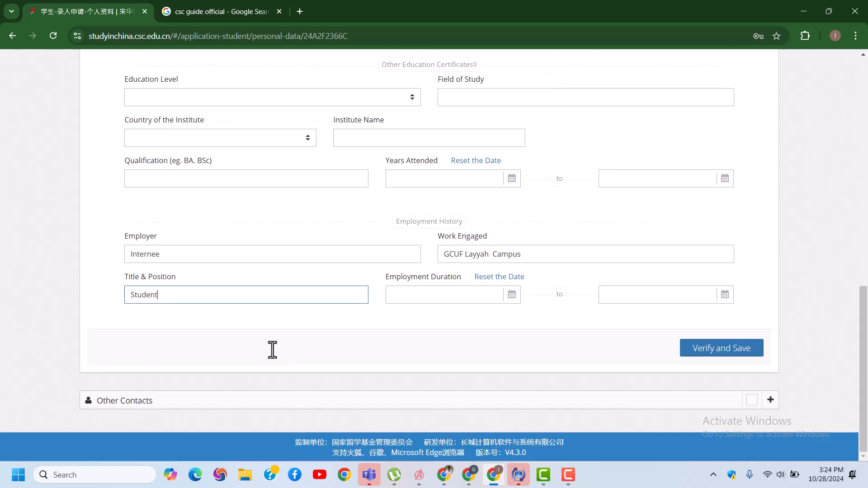
- Set the employment duration from 2023-05-01 to 2024-08-01
{"action": "left_click", "coordinate": [510, 294]}
{"action": "left_click", "coordinate": [437, 315]}
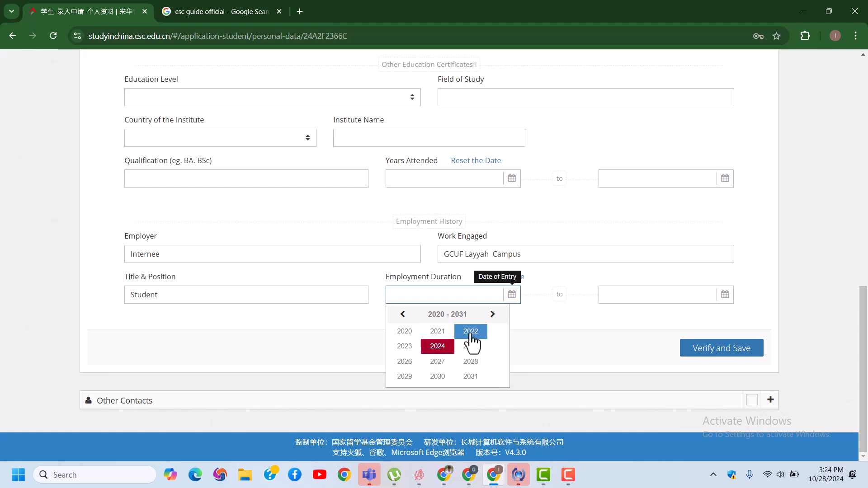
{"action": "left_click", "coordinate": [406, 347]}
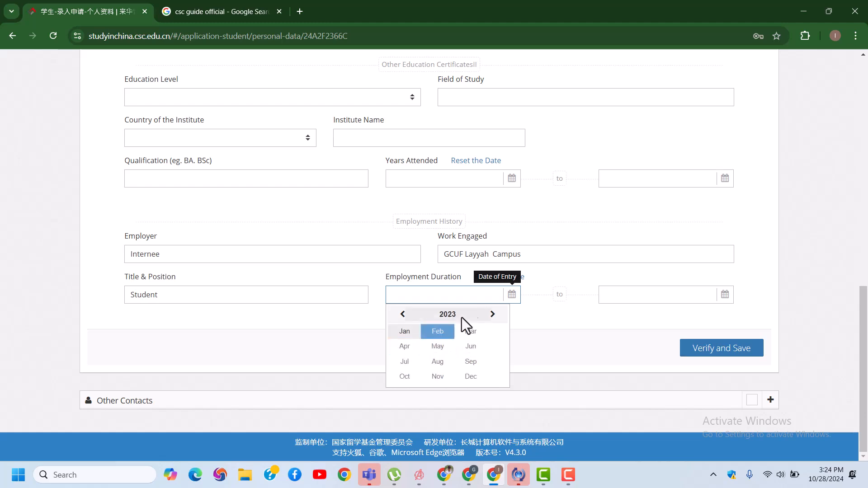
{"action": "left_click", "coordinate": [443, 346]}
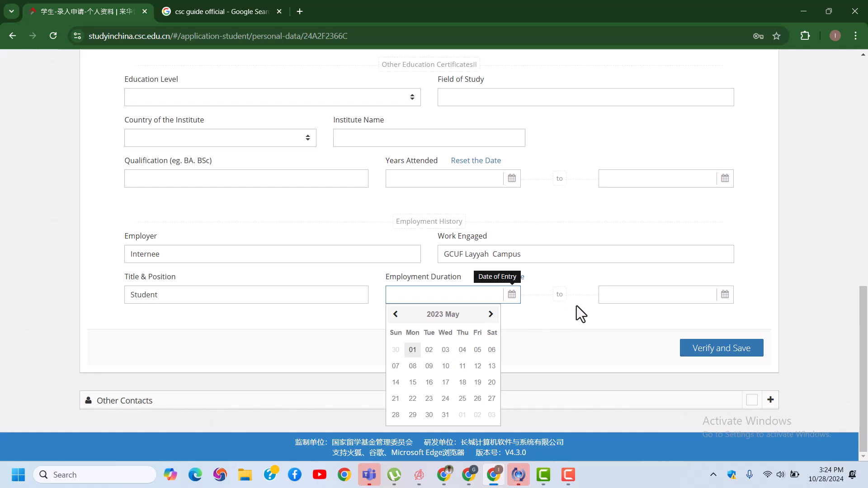
{"action": "left_click", "coordinate": [413, 350]}
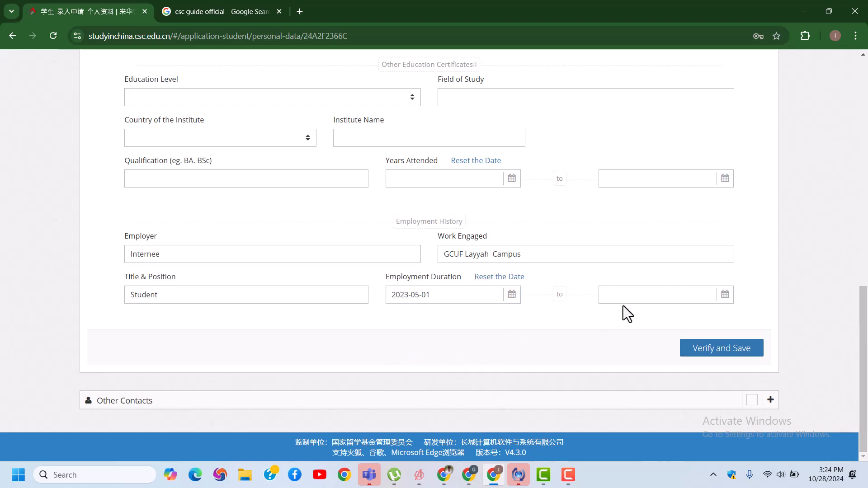
{"action": "left_click", "coordinate": [633, 300]}
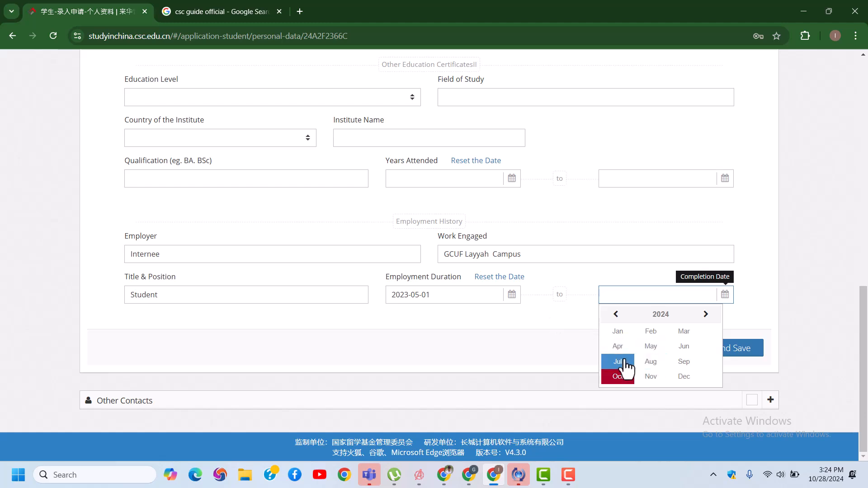
{"action": "left_click", "coordinate": [652, 364]}
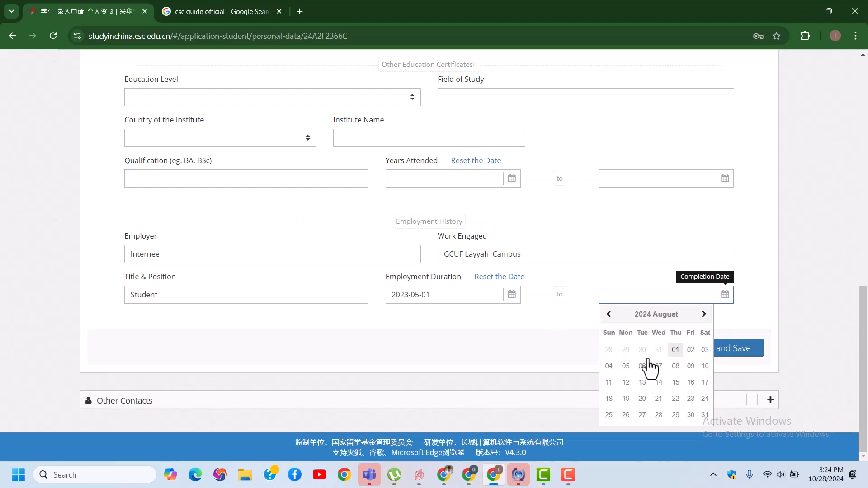
{"action": "left_click", "coordinate": [676, 350]}
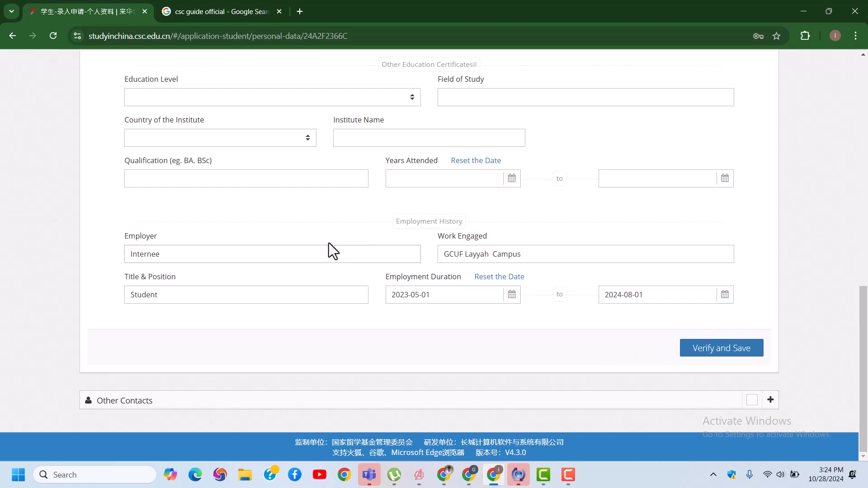
{"action": "left_click_drag", "start_coordinate": [115, 246], "coordinate": [583, 318]}
- Save the education and employment details and go to the Other Contacts name field
{"action": "left_click", "coordinate": [583, 318]}
{"action": "left_click", "coordinate": [718, 349]}
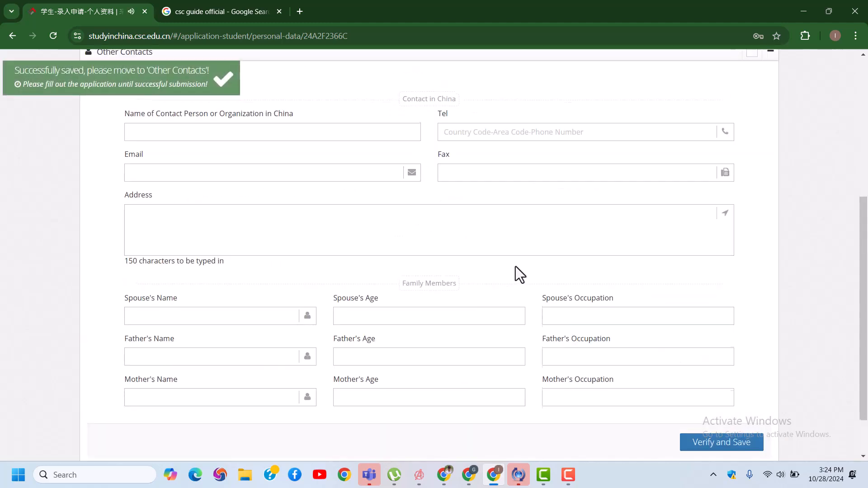
{"action": "scroll", "coordinate": [516, 271], "scroll_direction": "up", "scroll_amount": 3}
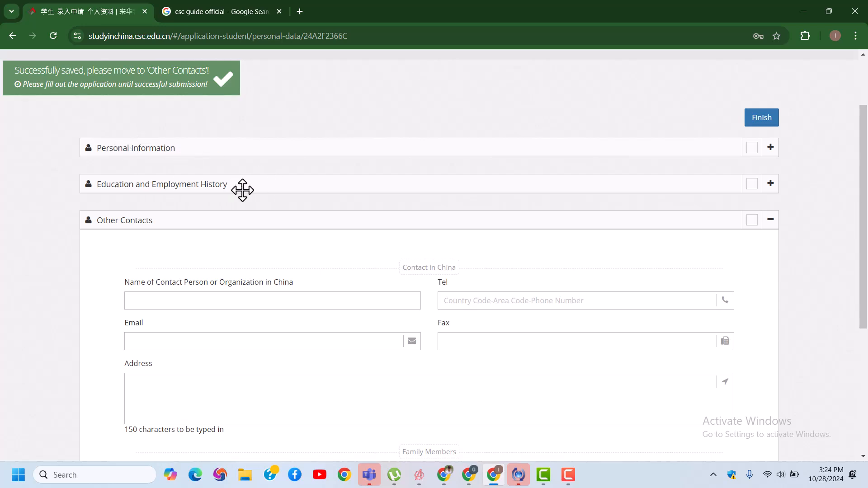
{"action": "scroll", "coordinate": [268, 188], "scroll_direction": "down", "scroll_amount": 1}
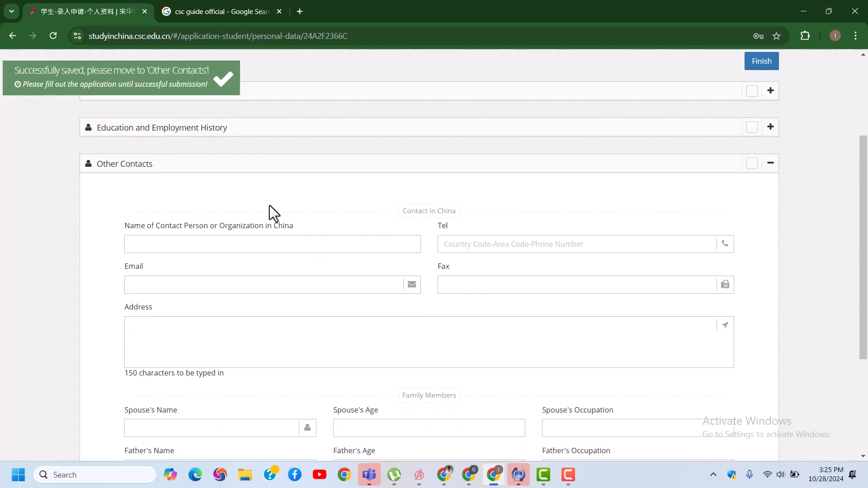
{"action": "left_click", "coordinate": [206, 245]}
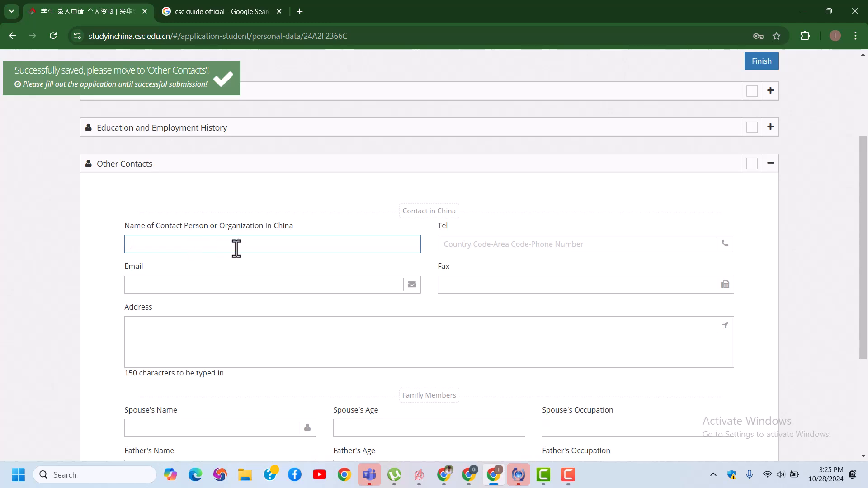
{"action": "left_click_drag", "start_coordinate": [299, 229], "coordinate": [153, 225]}
{"action": "left_click_drag", "start_coordinate": [299, 223], "coordinate": [173, 225]}
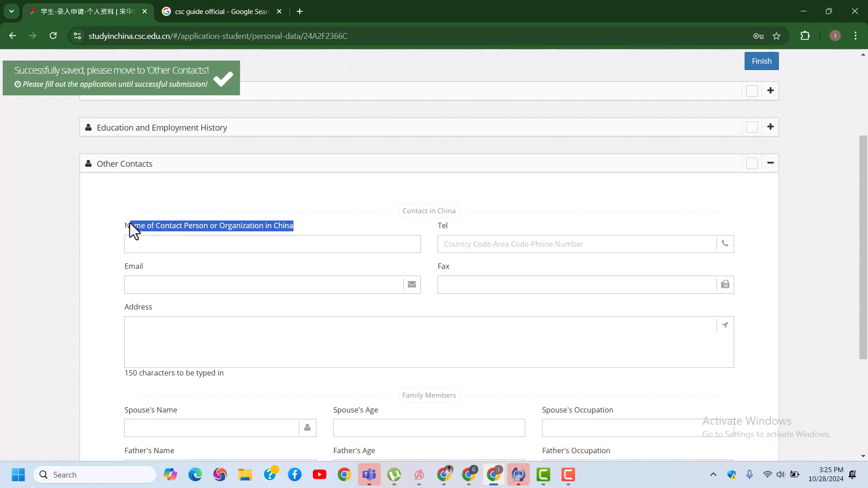
{"action": "left_click", "coordinate": [254, 245]}
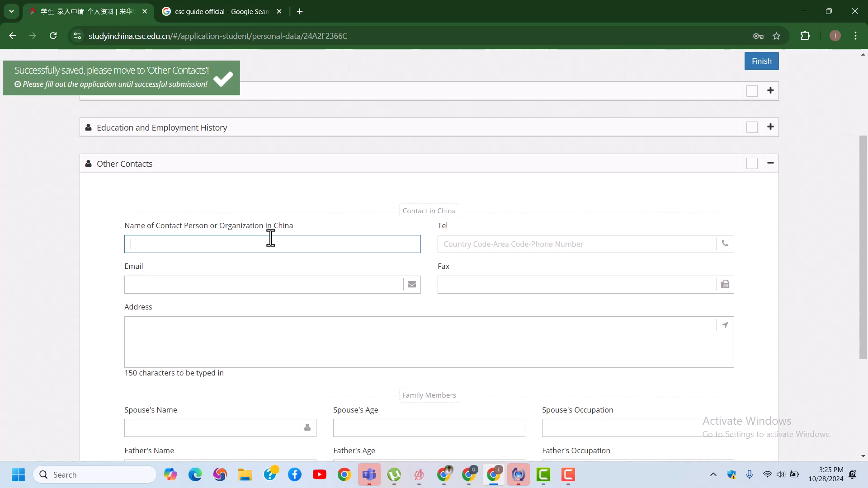
- Enter the China contact's name, phone number and e-mail address
{"action": "type", "text": "kram"}
{"action": "left_click", "coordinate": [517, 243]}
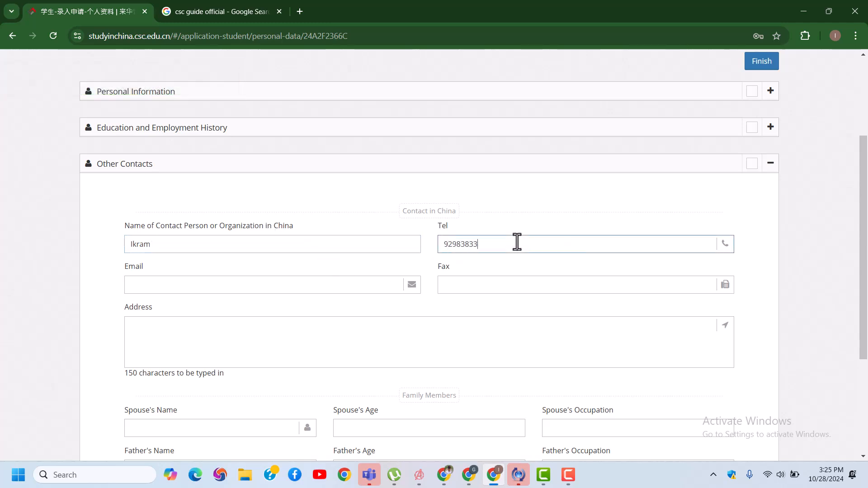
{"action": "left_click", "coordinate": [244, 285]}
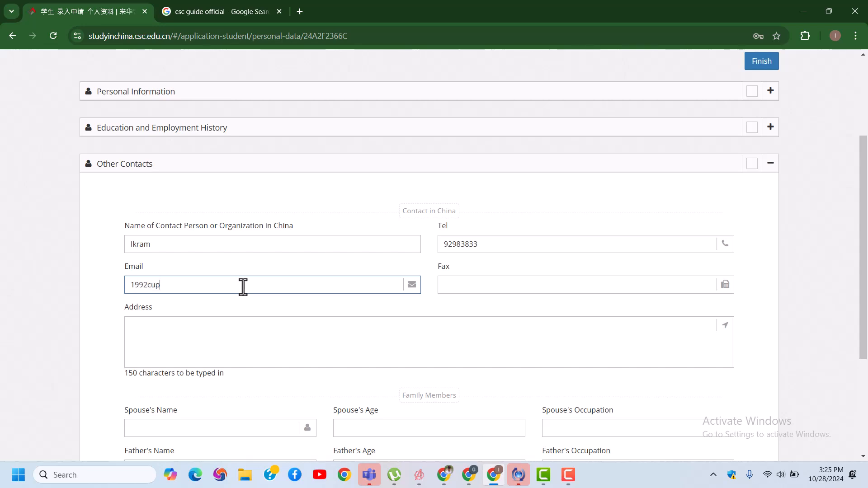
- Fill in the contact's postal address
{"action": "left_click", "coordinate": [374, 337]}
{"action": "scroll", "coordinate": [374, 337], "scroll_direction": "down", "scroll_amount": 1}
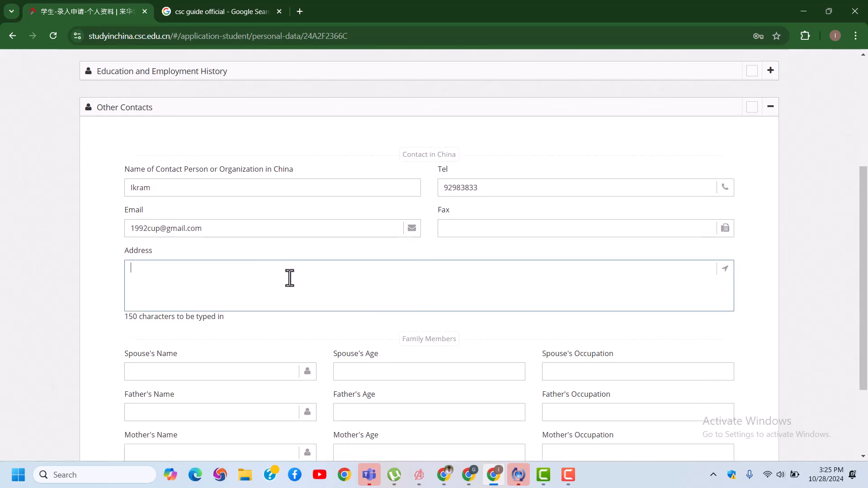
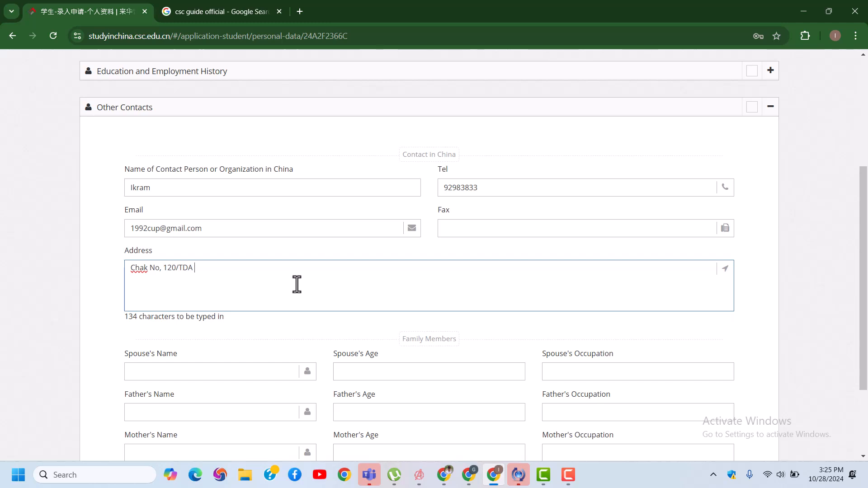
{"action": "scroll", "coordinate": [297, 284], "scroll_direction": "up", "scroll_amount": 3}
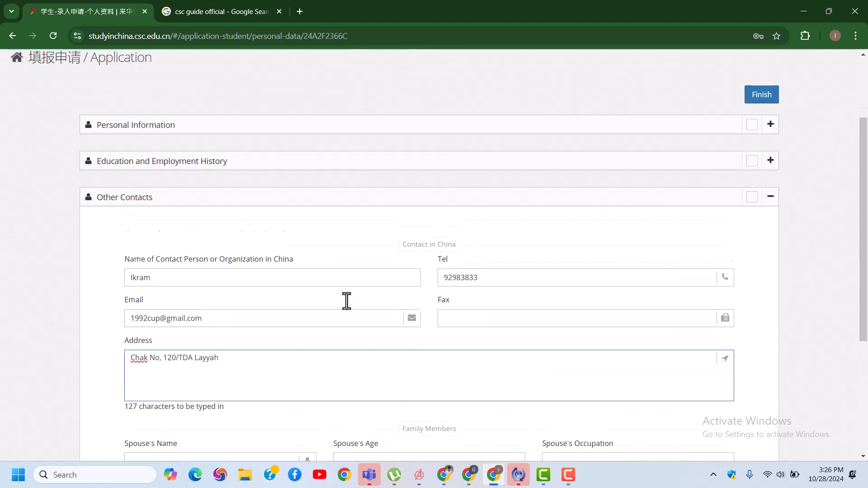
{"action": "scroll", "coordinate": [418, 320], "scroll_direction": "down", "scroll_amount": 1}
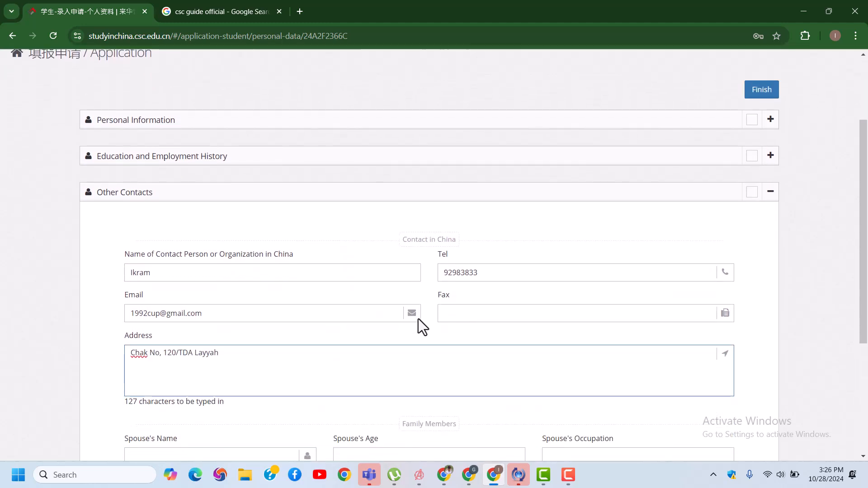
{"action": "scroll", "coordinate": [417, 316], "scroll_direction": "down", "scroll_amount": 3}
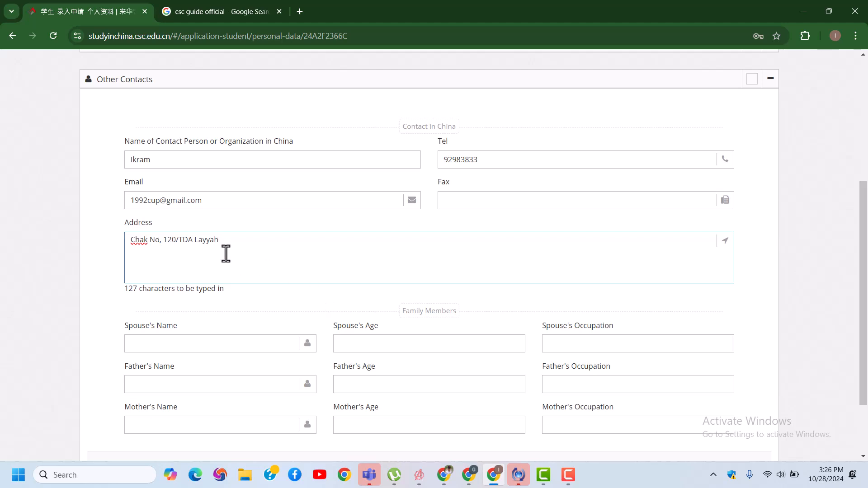
{"action": "scroll", "coordinate": [315, 259], "scroll_direction": "down", "scroll_amount": 1}
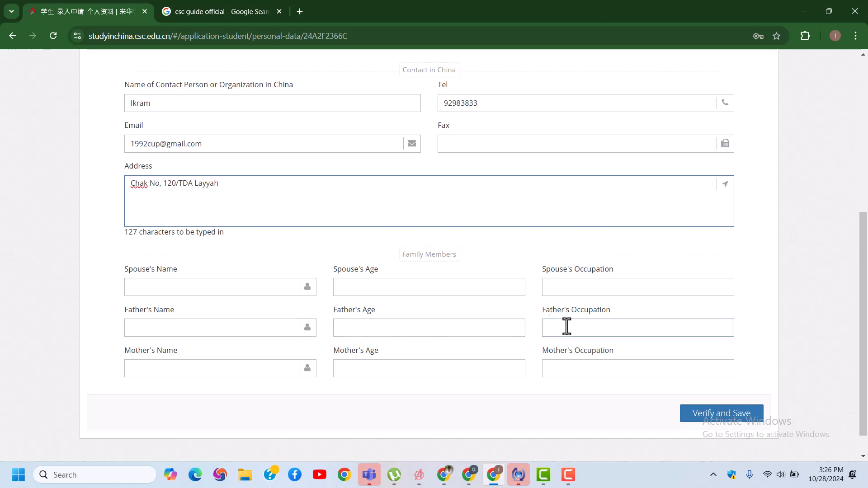
{"action": "scroll", "coordinate": [594, 330], "scroll_direction": "down", "scroll_amount": 1}
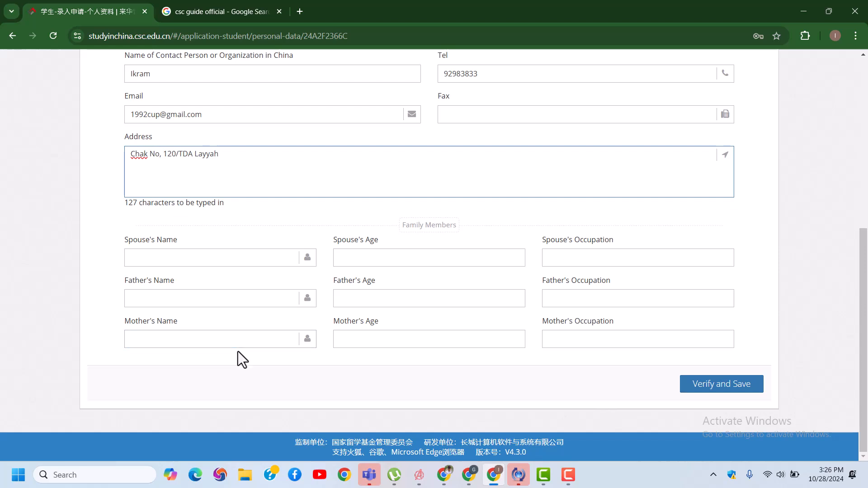
{"action": "left_click_drag", "start_coordinate": [616, 282], "coordinate": [603, 284]}
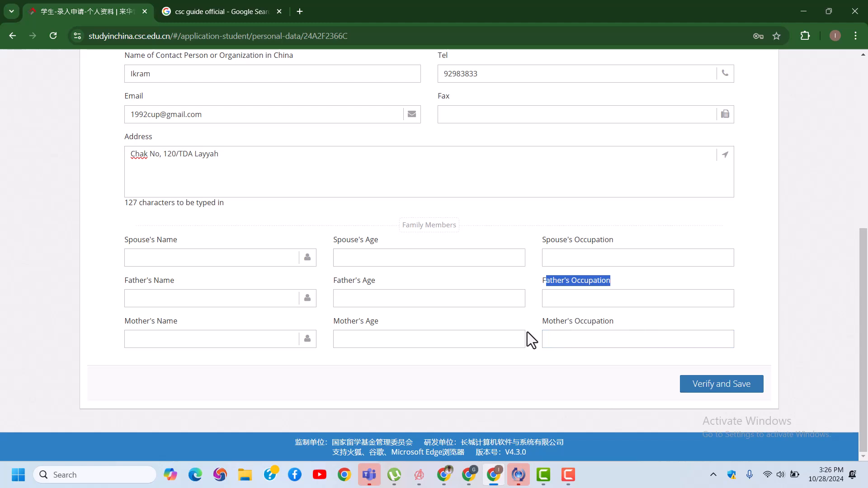
{"action": "left_click", "coordinate": [514, 376]}
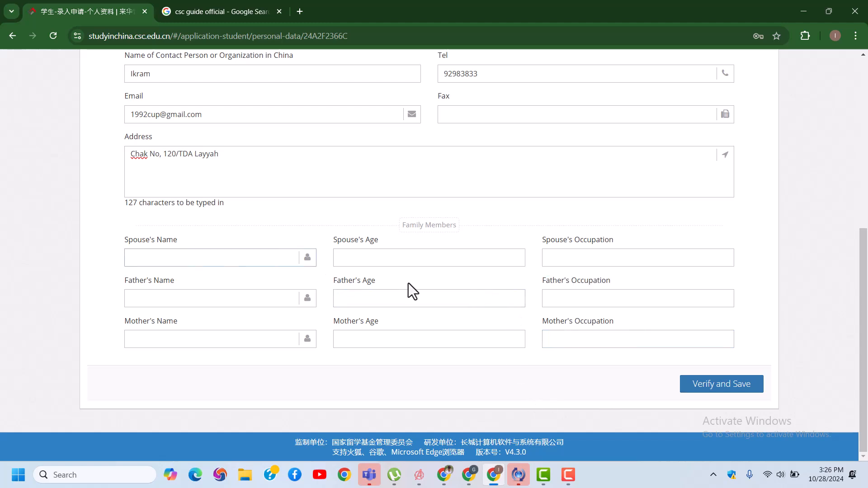
- Save the Other Contacts details and briefly expand Personal Information to review it
{"action": "left_click", "coordinate": [725, 384]}
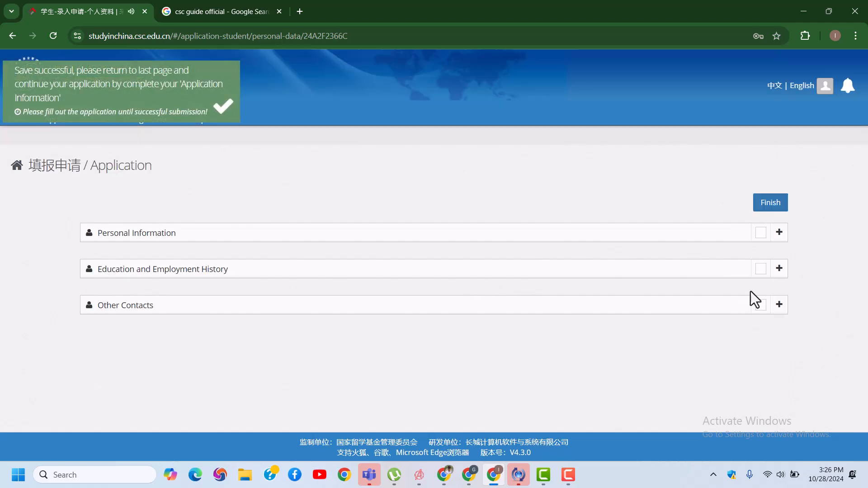
{"action": "left_click", "coordinate": [779, 304]}
{"action": "scroll", "coordinate": [351, 332], "scroll_direction": "down", "scroll_amount": 6}
{"action": "scroll", "coordinate": [180, 273], "scroll_direction": "down", "scroll_amount": 1}
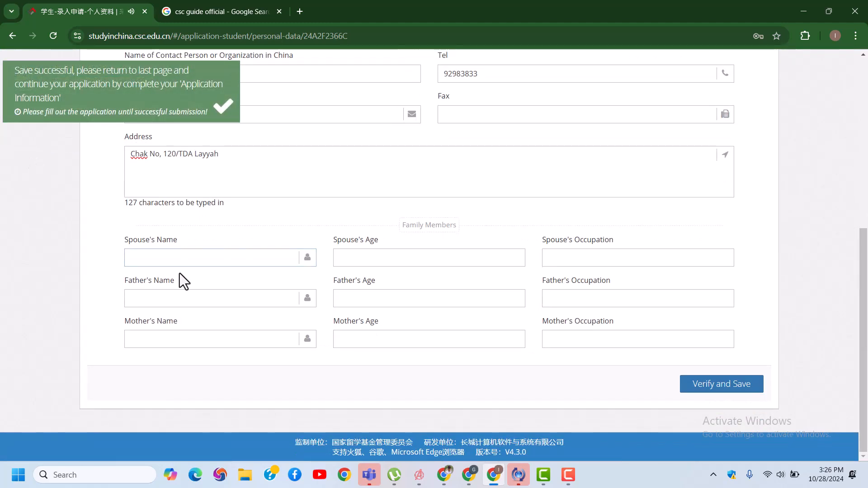
{"action": "left_click", "coordinate": [724, 387]}
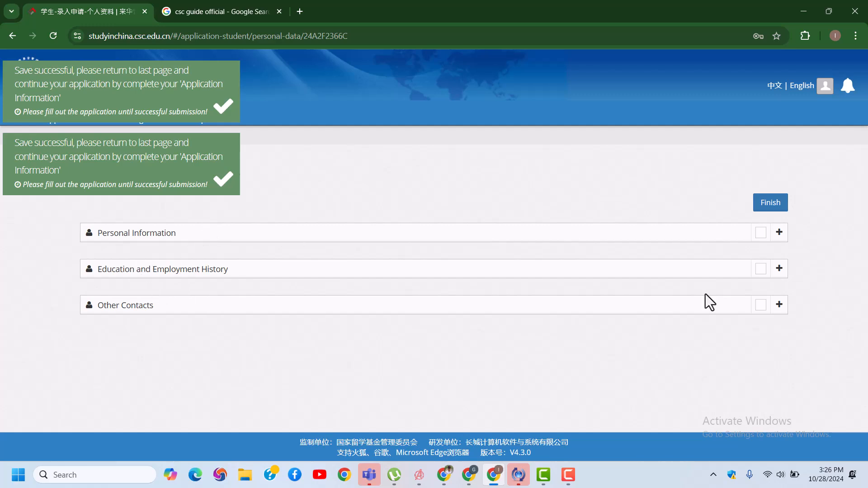
{"action": "left_click", "coordinate": [780, 233]}
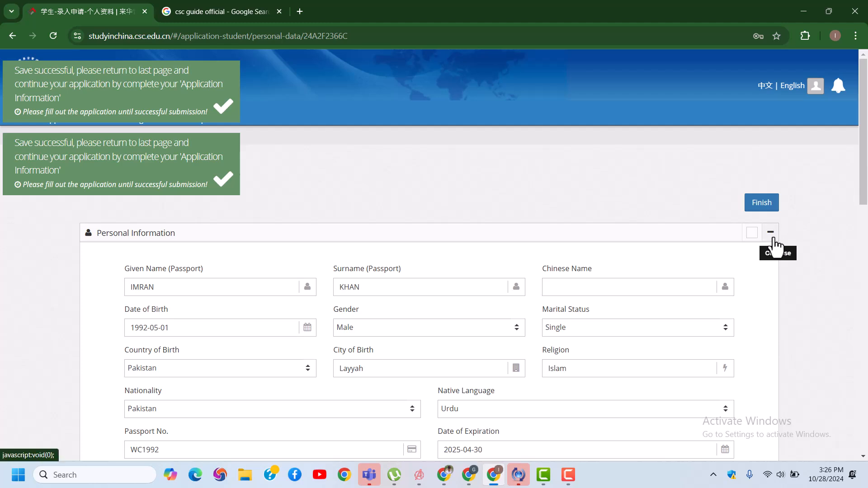
{"action": "left_click", "coordinate": [772, 238]}
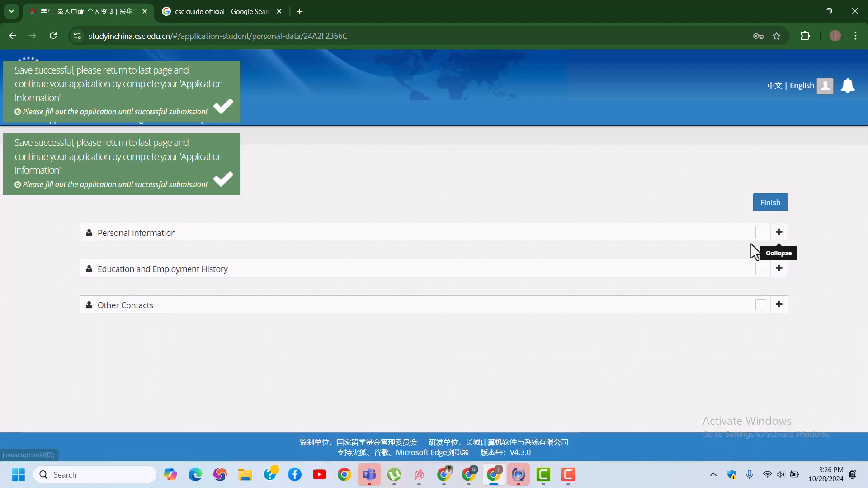
- Finish the personal details to return to the Application process page
{"action": "left_click", "coordinate": [771, 209]}
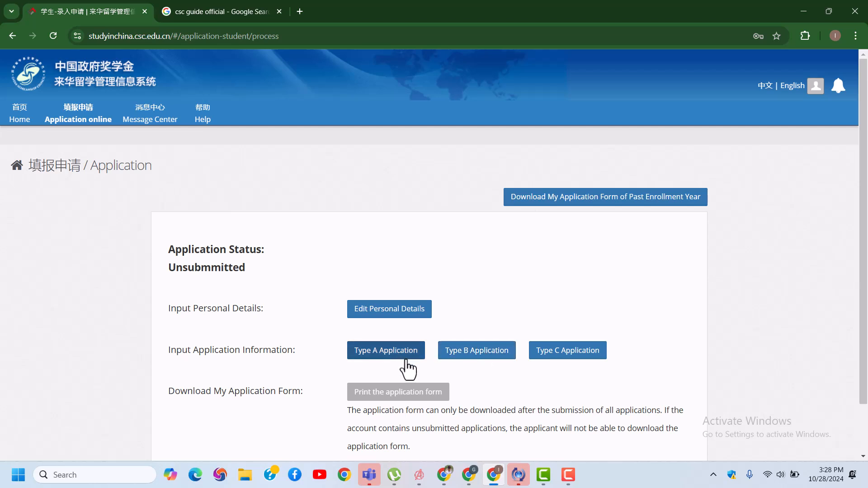
- Start a new Type B application and place the cursor in its blank Agency No. field
{"action": "left_click", "coordinate": [477, 359]}
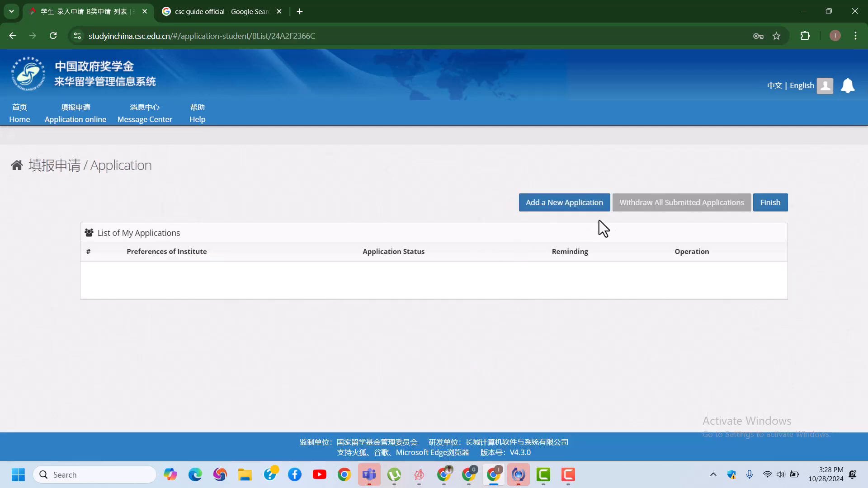
{"action": "left_click", "coordinate": [564, 208]}
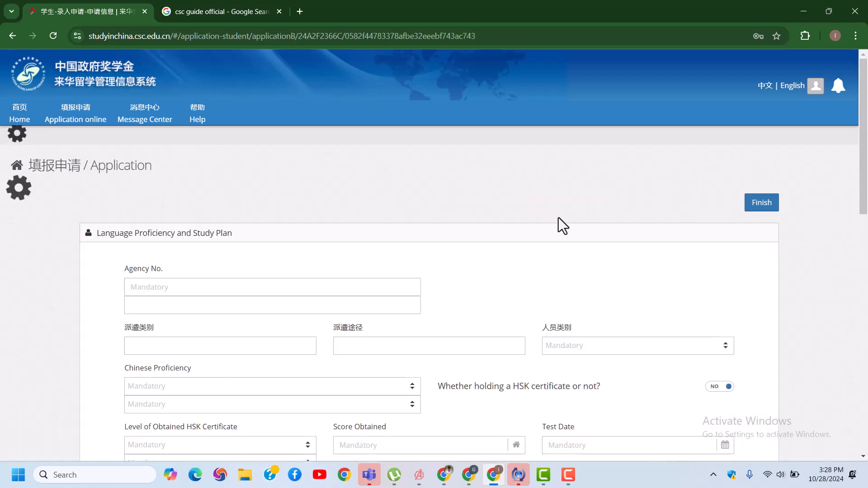
{"action": "scroll", "coordinate": [480, 237], "scroll_direction": "down", "scroll_amount": 1}
{"action": "scroll", "coordinate": [480, 238], "scroll_direction": "down", "scroll_amount": 1}
{"action": "left_click", "coordinate": [153, 177]}
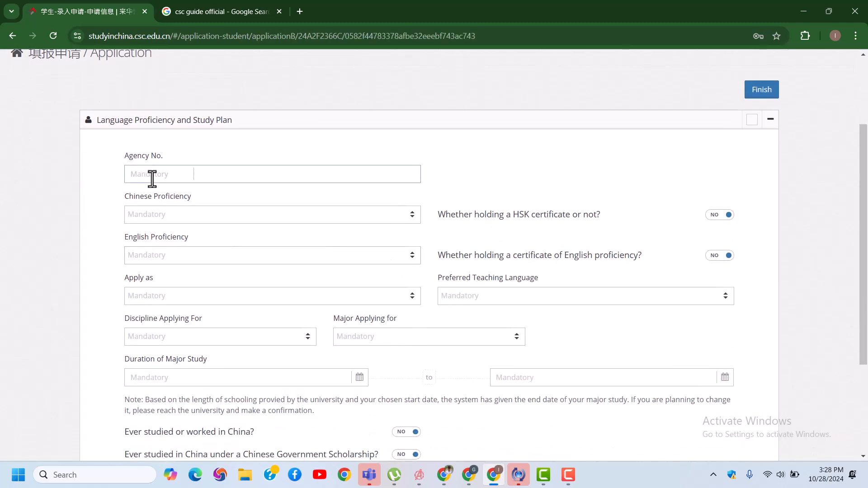
{"action": "left_click", "coordinate": [169, 123]}
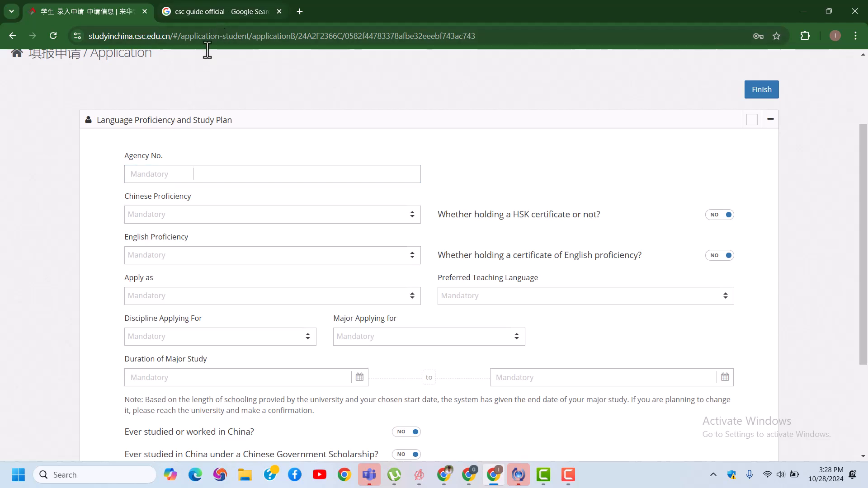
{"action": "left_click", "coordinate": [165, 174]}
{"action": "scroll", "coordinate": [176, 185], "scroll_direction": "down", "scroll_amount": 3}
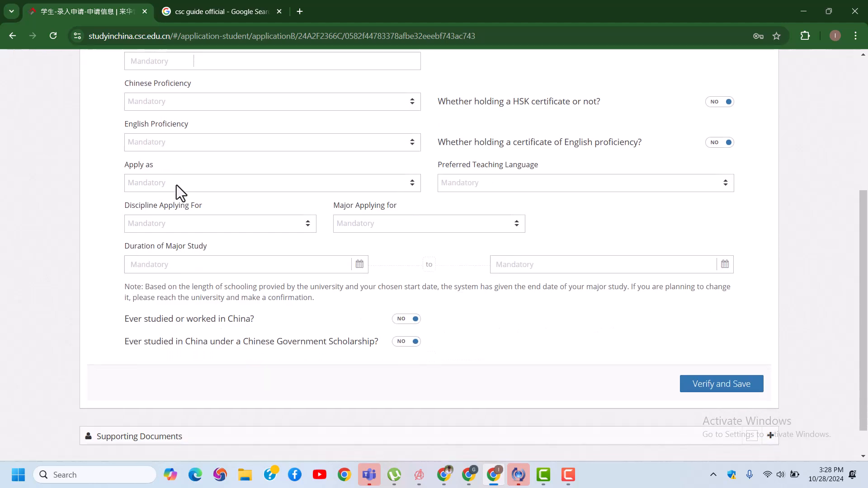
{"action": "scroll", "coordinate": [177, 186], "scroll_direction": "up", "scroll_amount": 4}
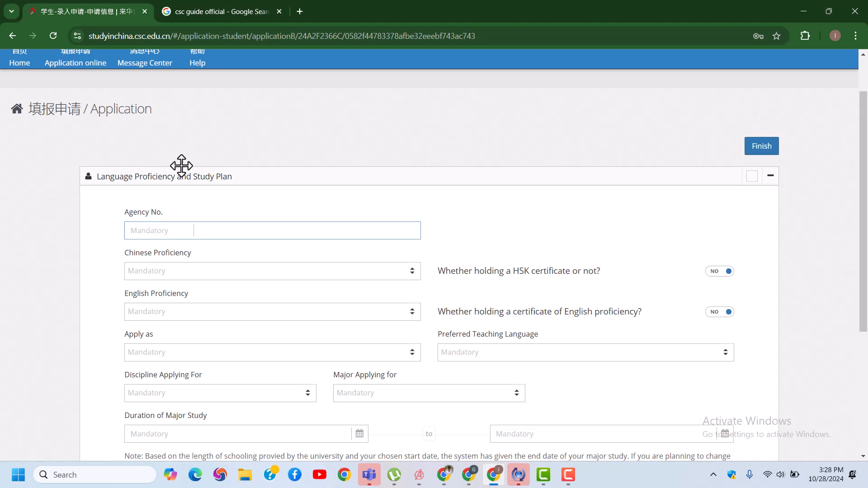
- From the Google results, go to cscguideofficials.com and open the 273 CSC Updated Universities List post
{"action": "left_click", "coordinate": [218, 10]}
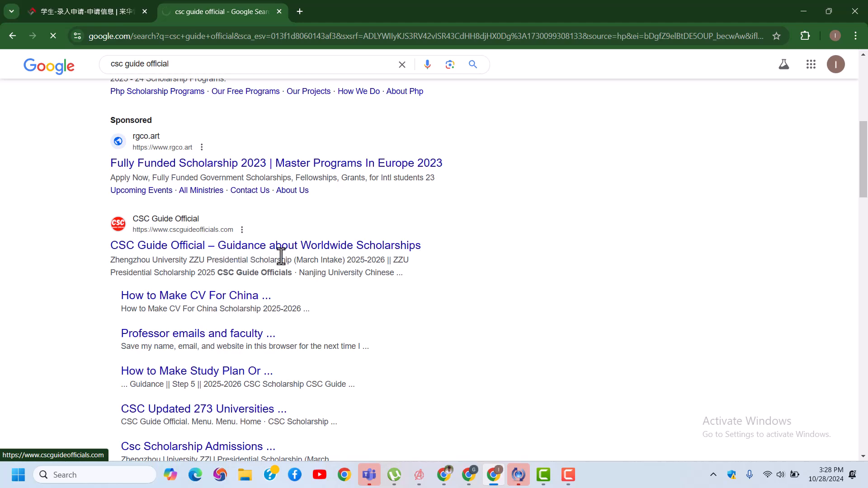
{"action": "scroll", "coordinate": [273, 251], "scroll_direction": "down", "scroll_amount": 2}
{"action": "scroll", "coordinate": [285, 264], "scroll_direction": "up", "scroll_amount": 1}
{"action": "left_click", "coordinate": [179, 185]}
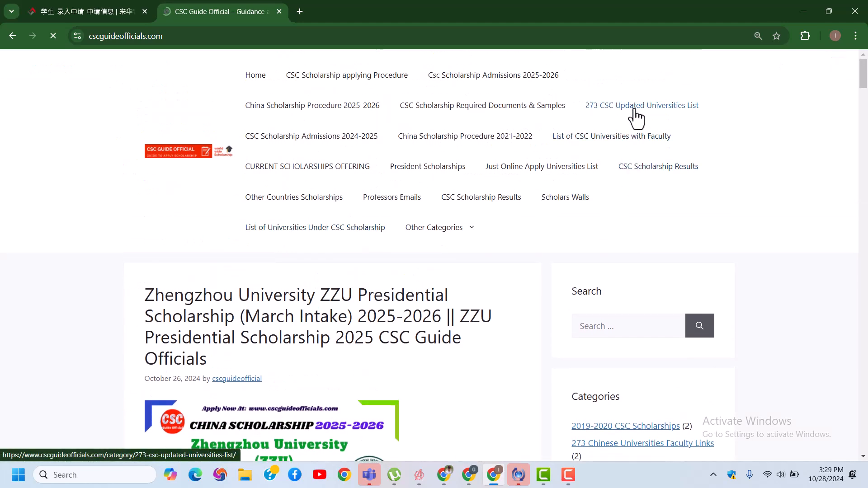
{"action": "left_click", "coordinate": [633, 109]}
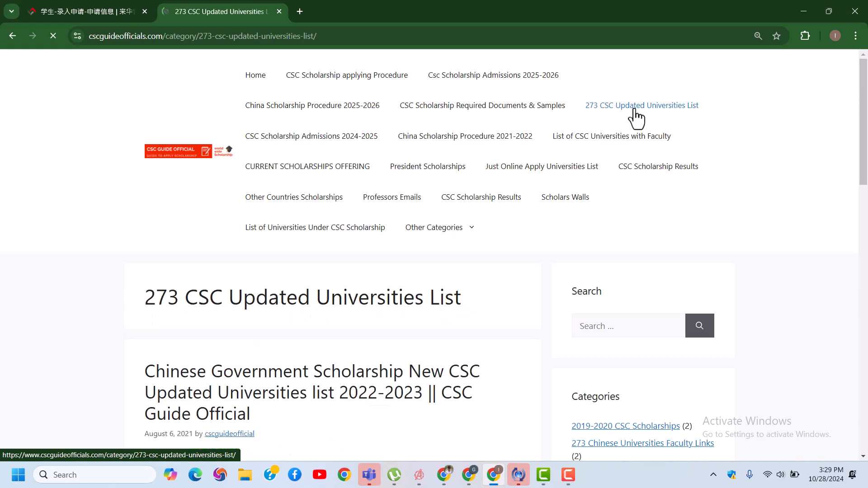
{"action": "scroll", "coordinate": [634, 127], "scroll_direction": "down", "scroll_amount": 15}
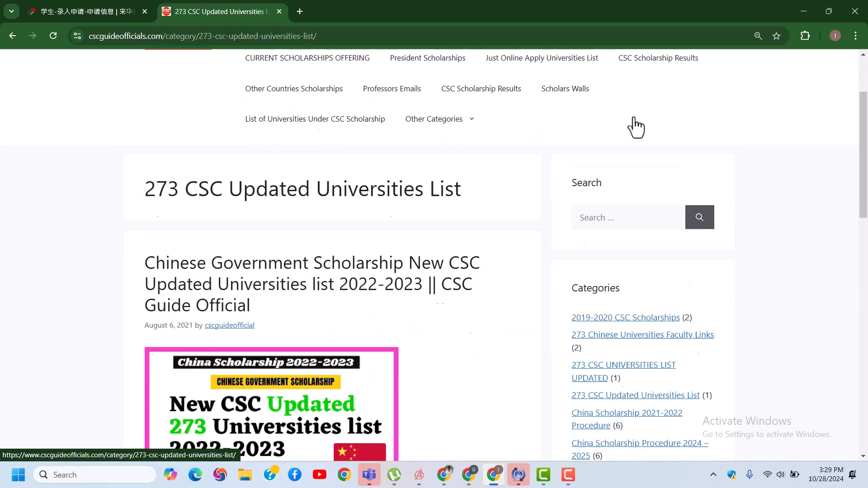
{"action": "scroll", "coordinate": [427, 232], "scroll_direction": "up", "scroll_amount": 5}
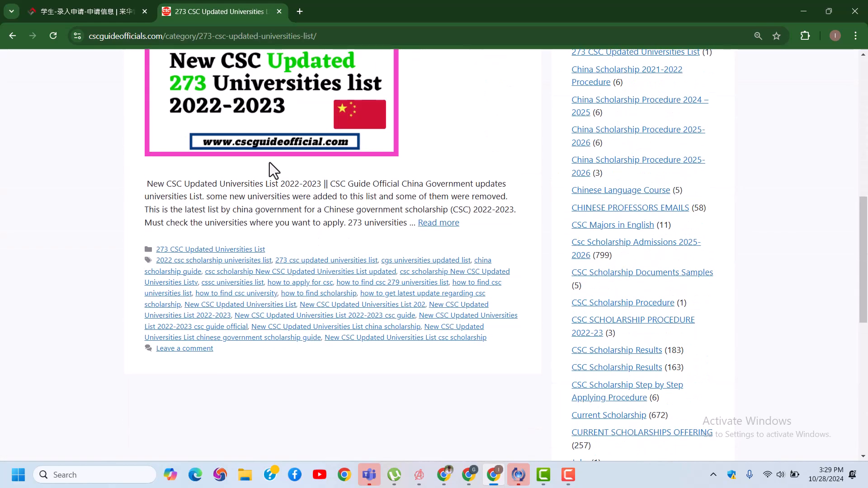
{"action": "left_click", "coordinate": [333, 149]}
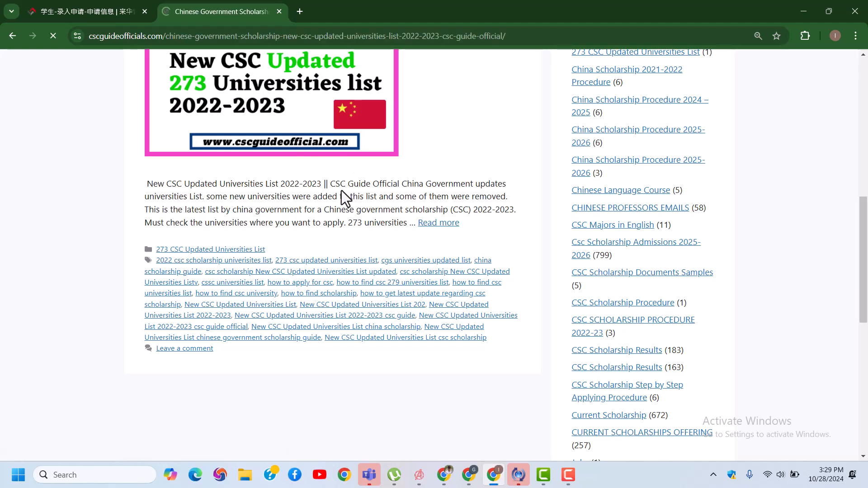
- Find Dalian University of Technology in the list and copy its agency number 10141
{"action": "scroll", "coordinate": [358, 242], "scroll_direction": "down", "scroll_amount": 2}
{"action": "scroll", "coordinate": [359, 252], "scroll_direction": "down", "scroll_amount": 16}
{"action": "scroll", "coordinate": [359, 249], "scroll_direction": "up", "scroll_amount": 1}
{"action": "left_click_drag", "start_coordinate": [423, 154], "coordinate": [452, 154]}
{"action": "scroll", "coordinate": [441, 187], "scroll_direction": "down", "scroll_amount": 4}
{"action": "scroll", "coordinate": [438, 197], "scroll_direction": "down", "scroll_amount": 20}
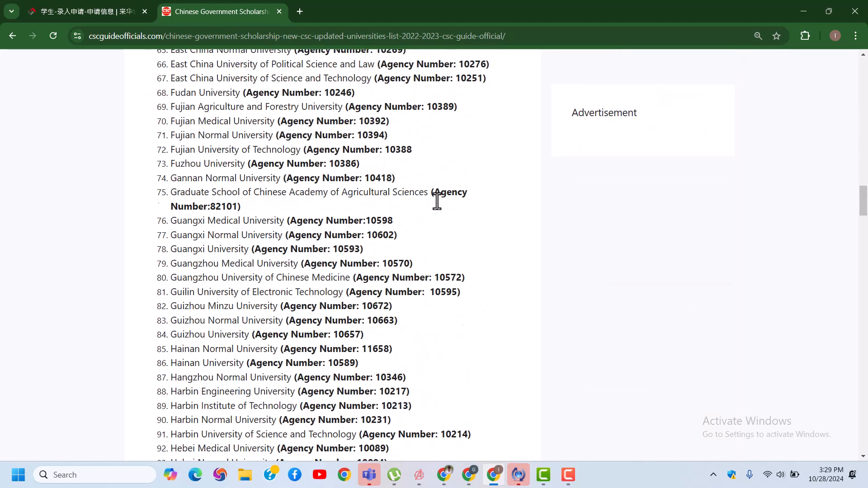
{"action": "scroll", "coordinate": [438, 202], "scroll_direction": "down", "scroll_amount": 11}
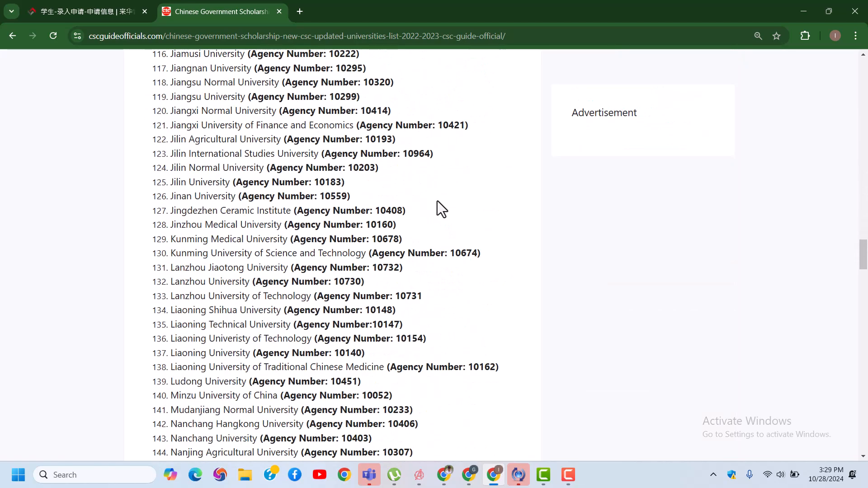
{"action": "scroll", "coordinate": [437, 201], "scroll_direction": "down", "scroll_amount": 7}
{"action": "scroll", "coordinate": [438, 202], "scroll_direction": "up", "scroll_amount": 14}
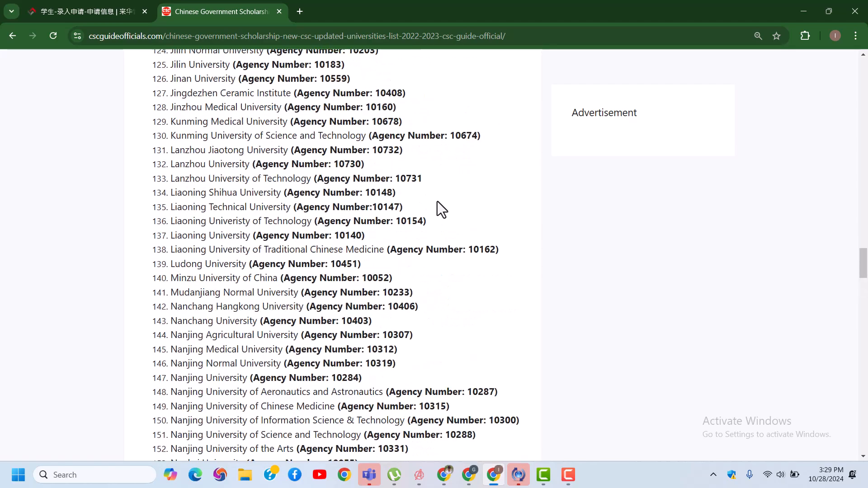
{"action": "scroll", "coordinate": [409, 235], "scroll_direction": "up", "scroll_amount": 15}
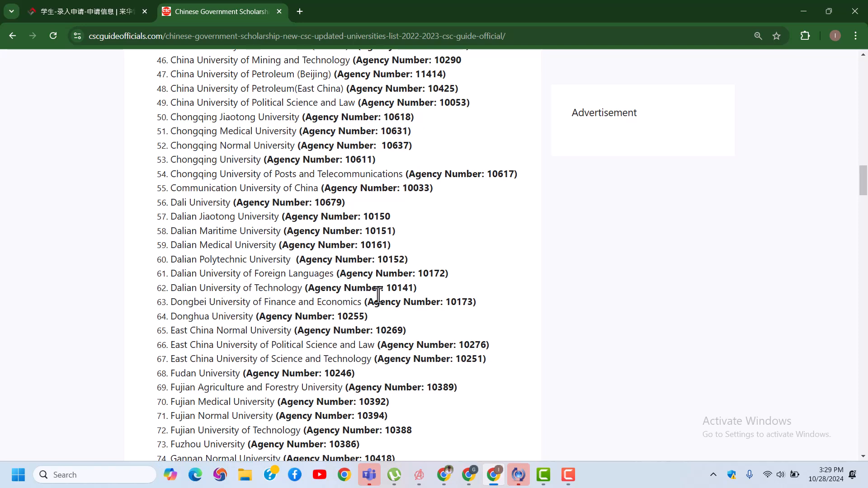
{"action": "left_click_drag", "start_coordinate": [386, 292], "coordinate": [411, 291]}
{"action": "key", "text": "ctrl+c"}
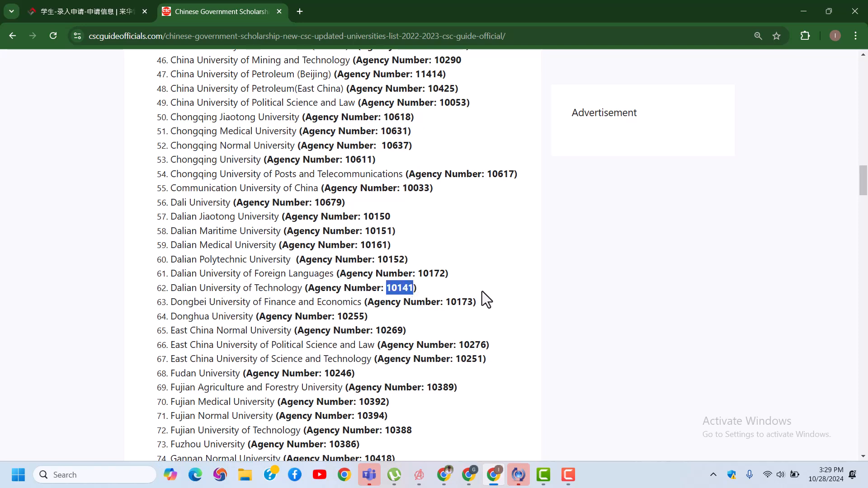
{"action": "left_click", "coordinate": [97, 11]}
- Paste 10141 into Agency No. and check it against the Dalian University of Technology entry
{"action": "left_click", "coordinate": [166, 236]}
{"action": "key", "text": "ctrl+v"}
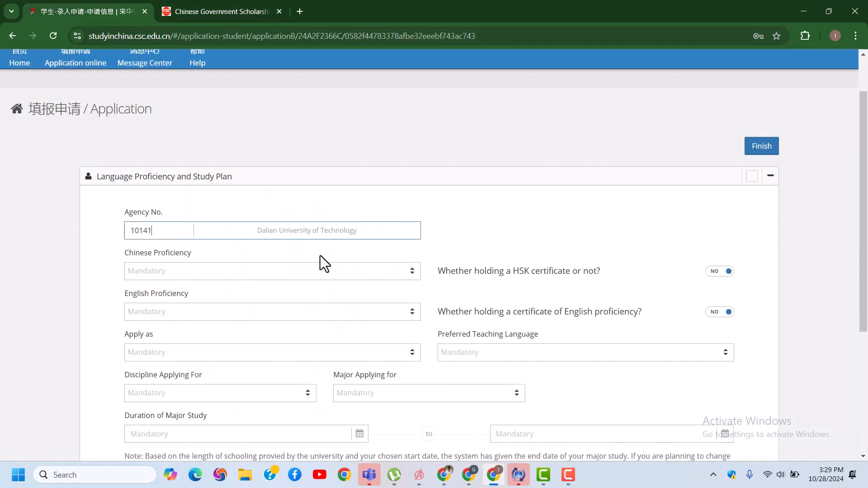
{"action": "left_click", "coordinate": [209, 10]}
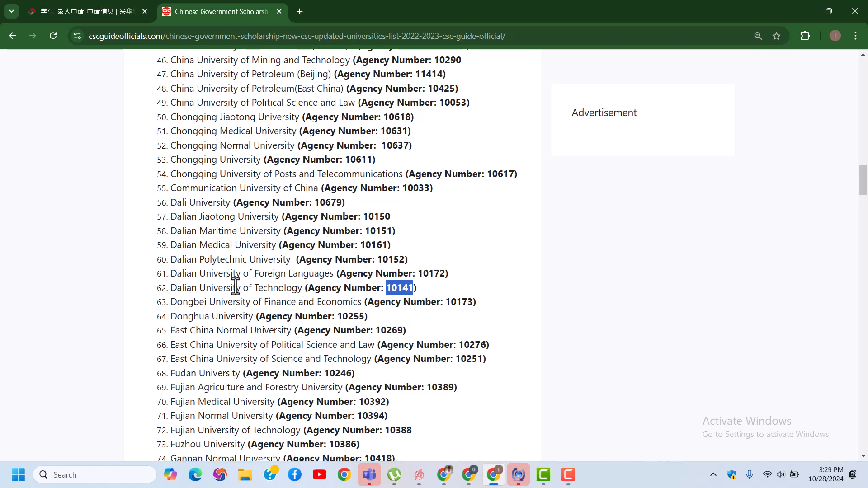
{"action": "left_click_drag", "start_coordinate": [170, 292], "coordinate": [413, 288]}
{"action": "left_click", "coordinate": [83, 13]}
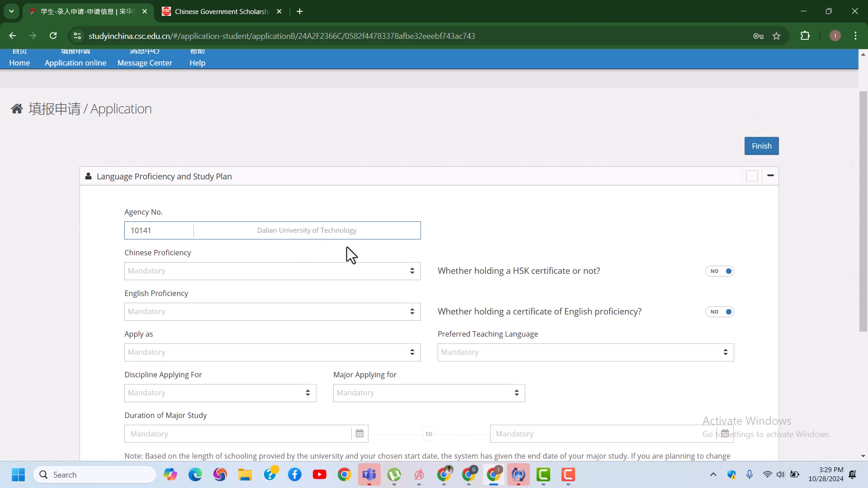
{"action": "scroll", "coordinate": [352, 246], "scroll_direction": "down", "scroll_amount": 1}
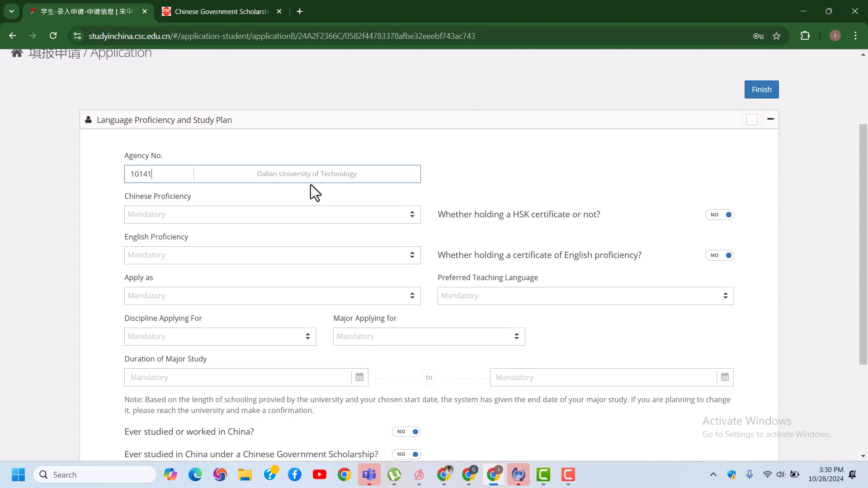
- Change Chinese Proficiency from Good to None and set English Proficiency to Excellent
{"action": "scroll", "coordinate": [194, 238], "scroll_direction": "down", "scroll_amount": 1}
{"action": "left_click", "coordinate": [207, 200]}
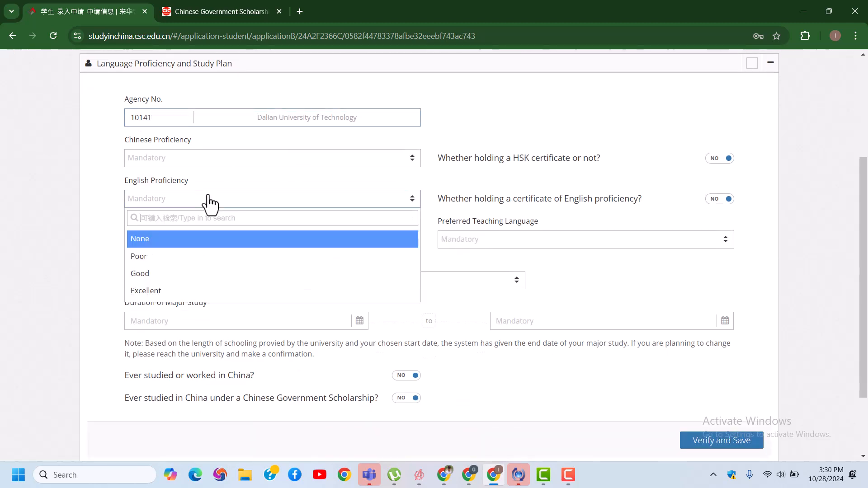
{"action": "left_click", "coordinate": [232, 160]}
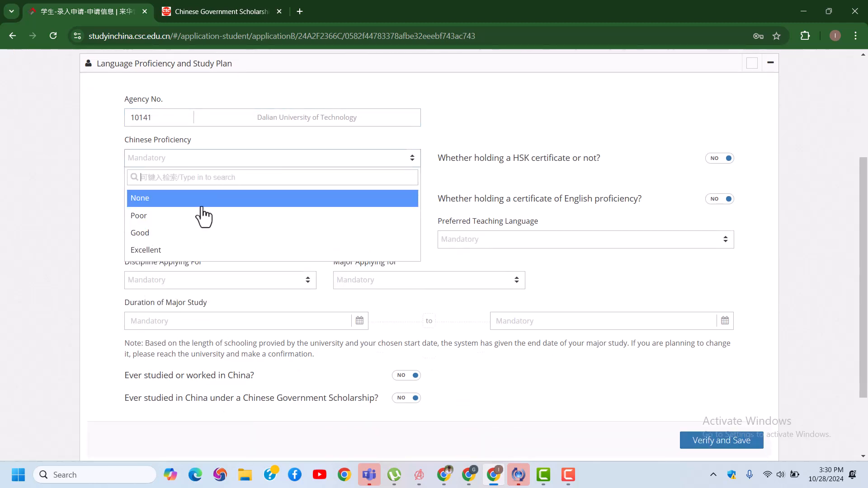
{"action": "left_click", "coordinate": [168, 232]}
{"action": "left_click", "coordinate": [252, 163]}
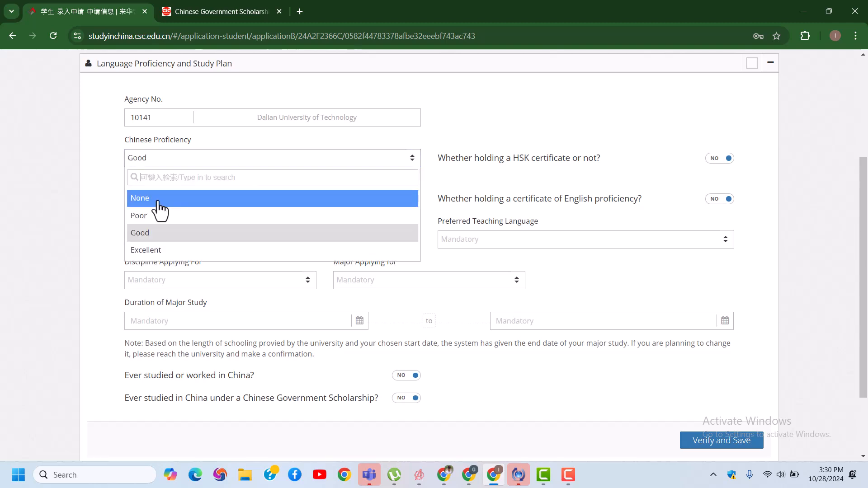
{"action": "left_click", "coordinate": [158, 201]}
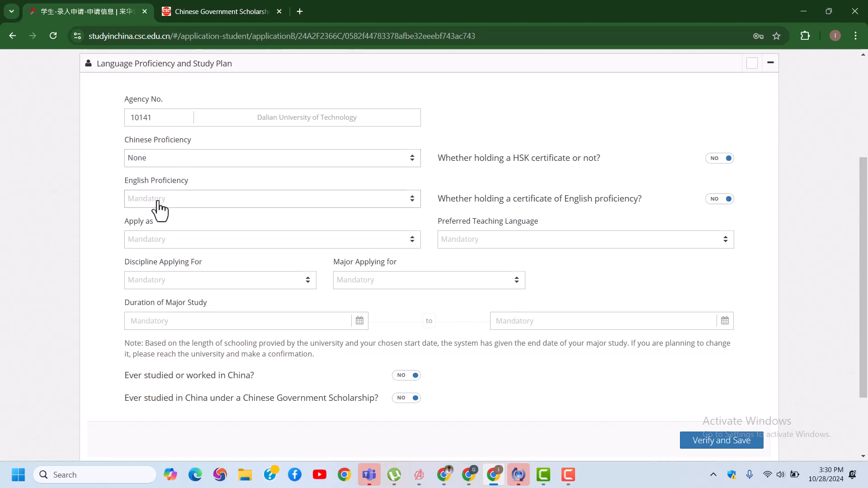
{"action": "left_click", "coordinate": [266, 203]}
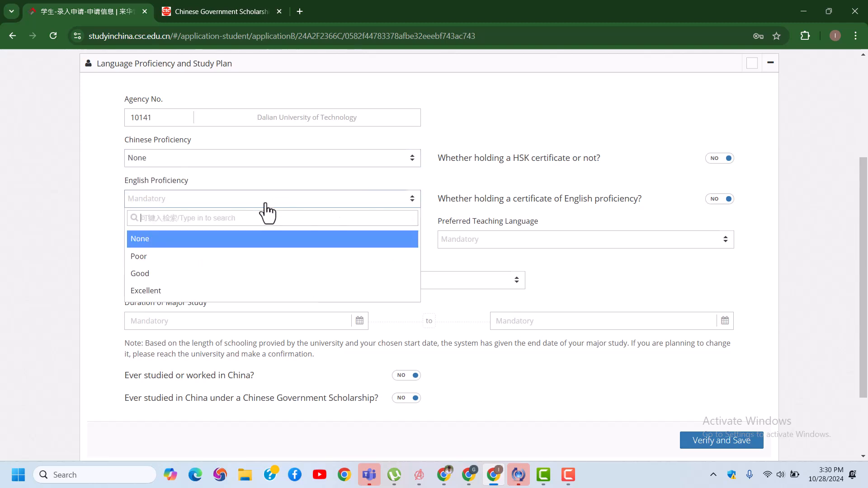
{"action": "left_click", "coordinate": [160, 292]}
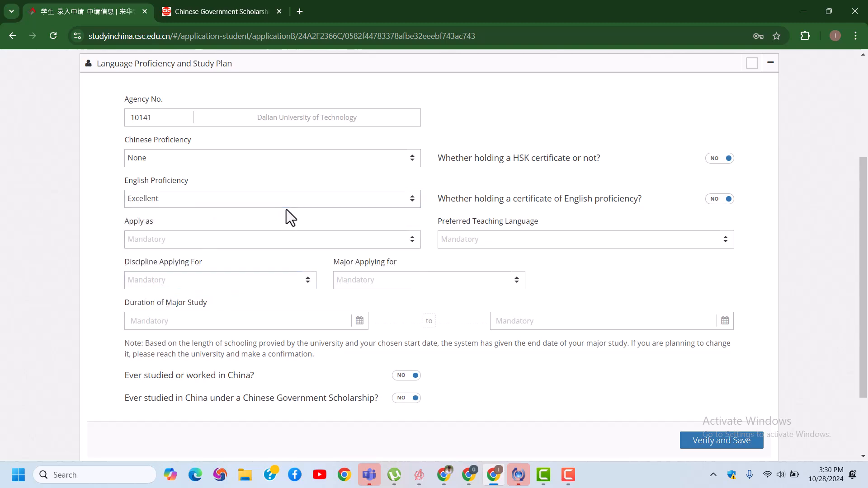
{"action": "scroll", "coordinate": [286, 210], "scroll_direction": "down", "scroll_amount": 1}
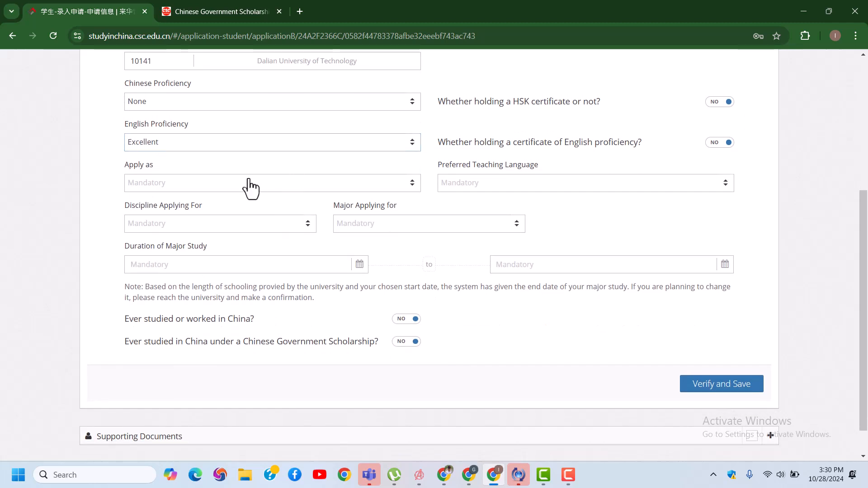
{"action": "left_click", "coordinate": [215, 187]}
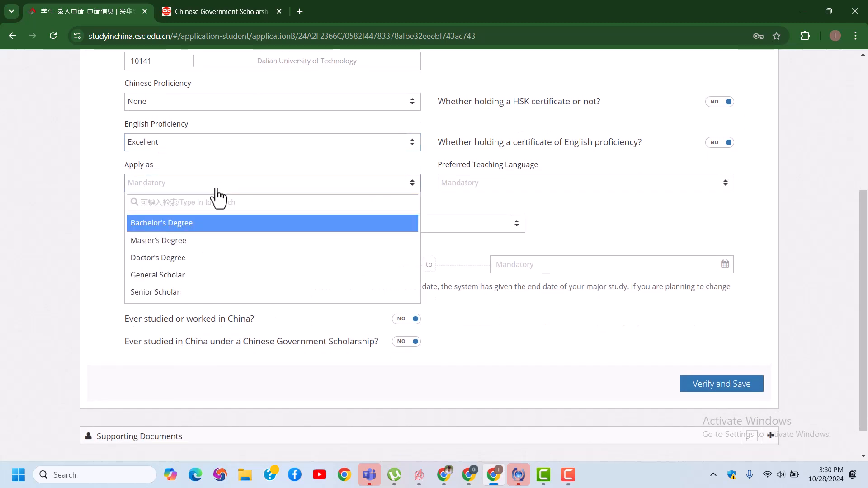
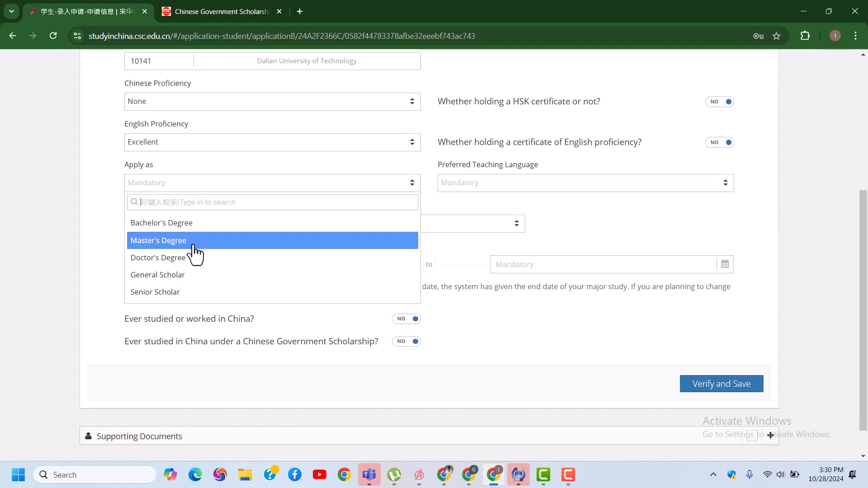
- Select Doctor's Degree under Apply as for Dalian University of Technology
{"action": "left_click", "coordinate": [171, 258]}
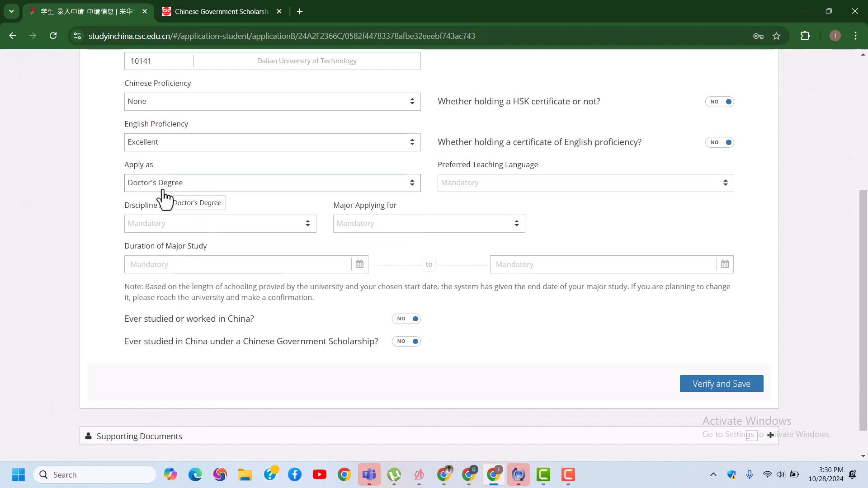
{"action": "left_click", "coordinate": [463, 186]}
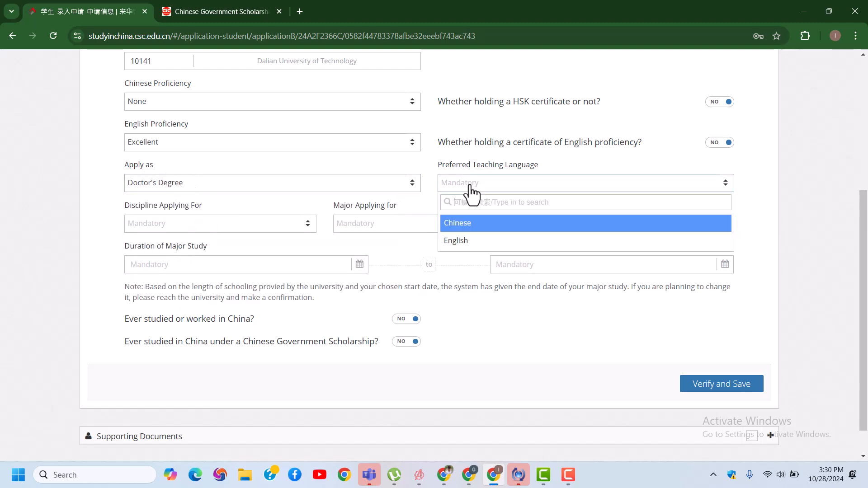
- Compare disciplines under English and Chinese teaching, settling on English as the teaching language
{"action": "left_click", "coordinate": [468, 255]}
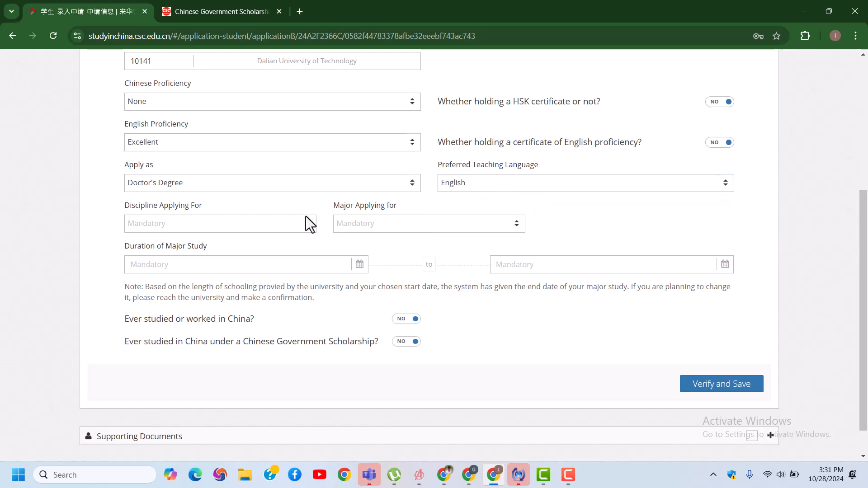
{"action": "left_click", "coordinate": [270, 227]}
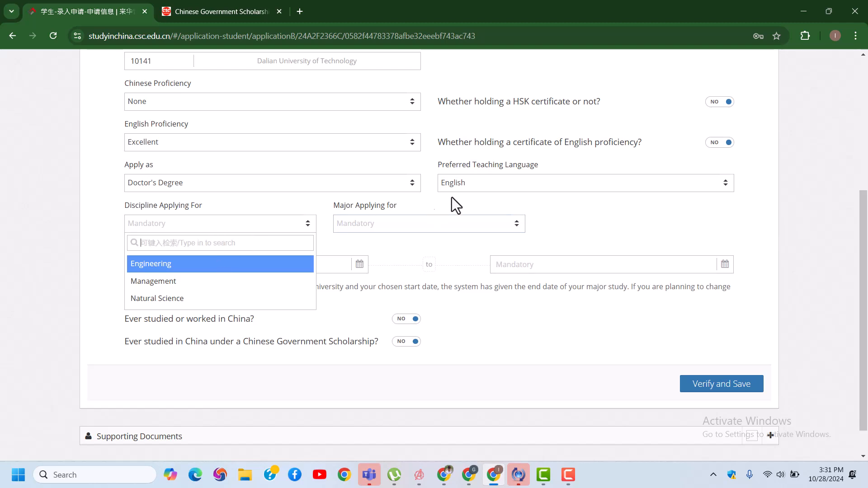
{"action": "left_click", "coordinate": [461, 187]}
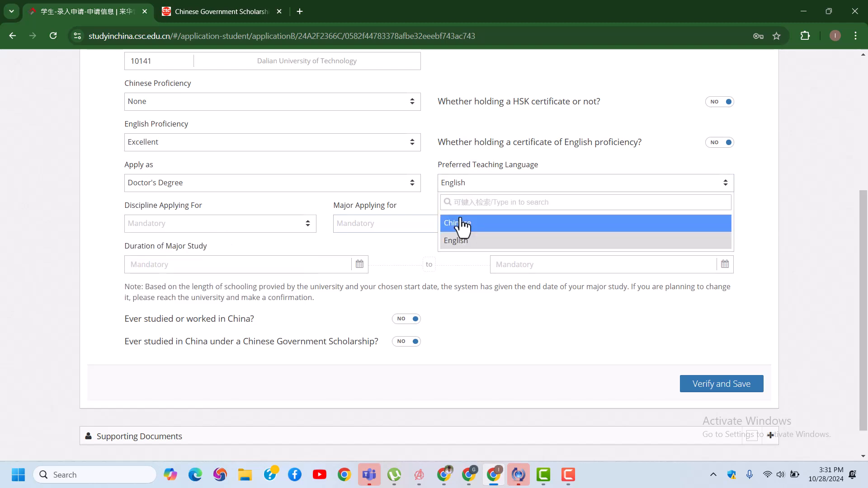
{"action": "left_click", "coordinate": [240, 229]}
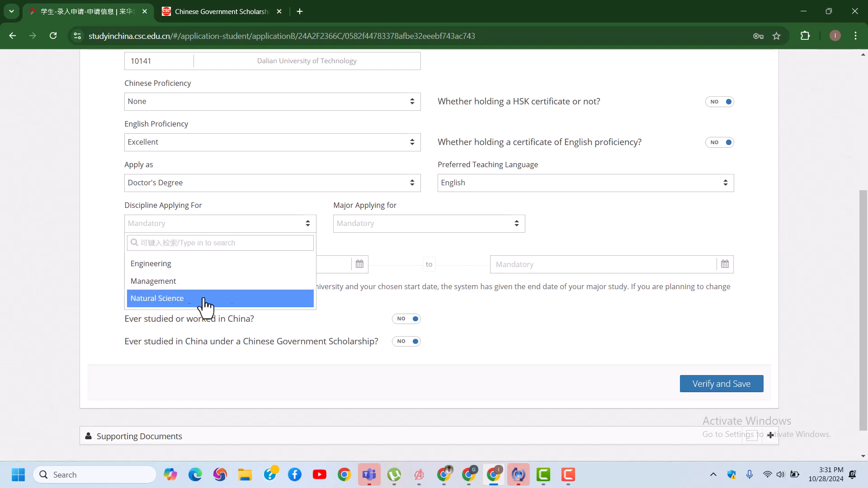
{"action": "left_click", "coordinate": [475, 190]}
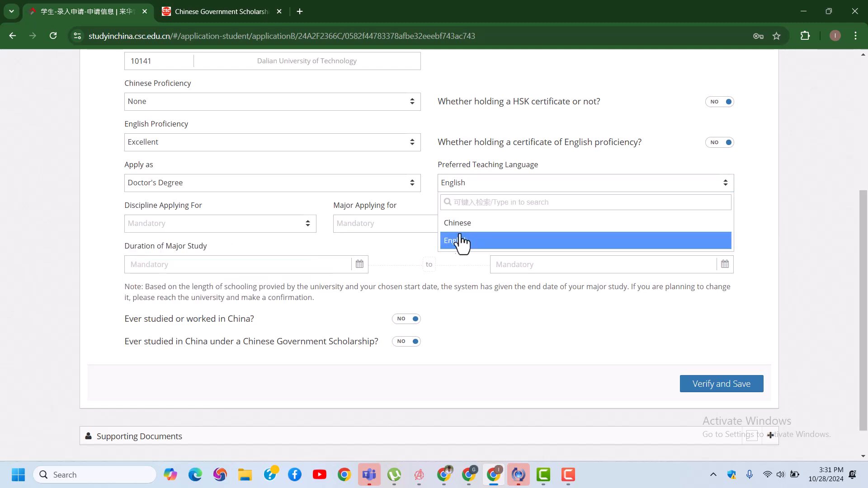
{"action": "left_click", "coordinate": [458, 222]}
{"action": "left_click", "coordinate": [243, 226]}
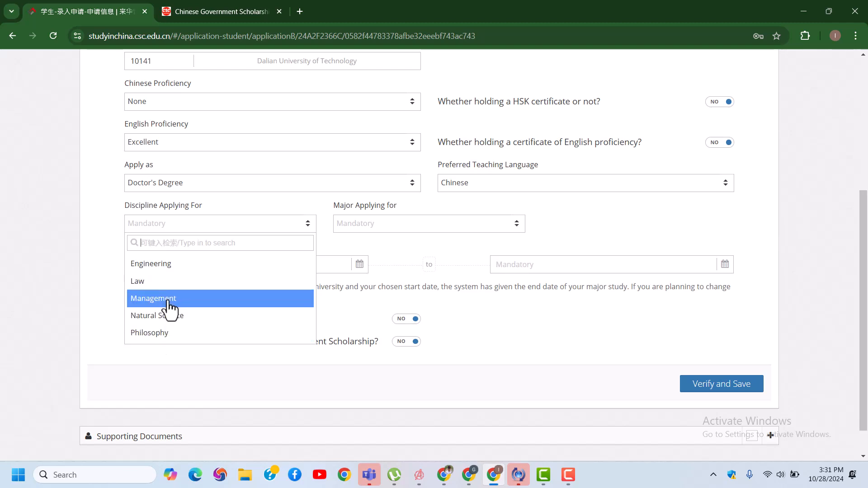
{"action": "left_click", "coordinate": [502, 185]}
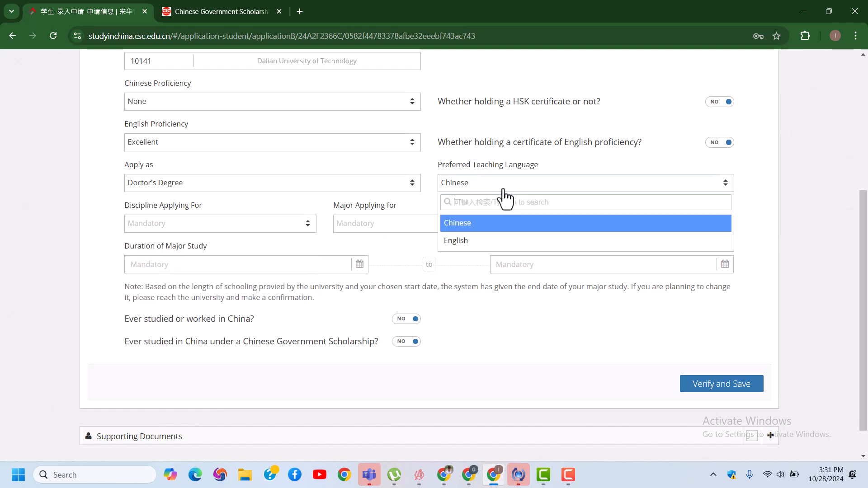
{"action": "left_click", "coordinate": [477, 241]}
- Browse Management majors, then choose Engineering discipline with the Civil Engineering major
{"action": "left_click", "coordinate": [257, 224]}
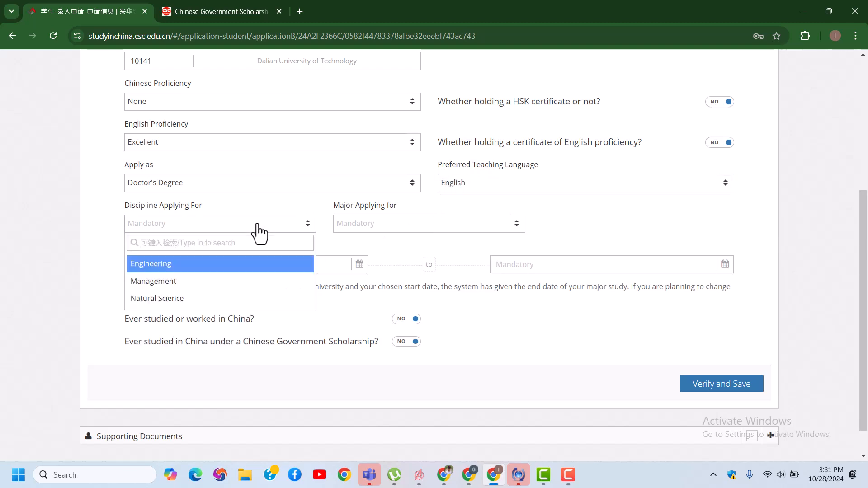
{"action": "left_click", "coordinate": [159, 282]}
{"action": "left_click", "coordinate": [405, 224]}
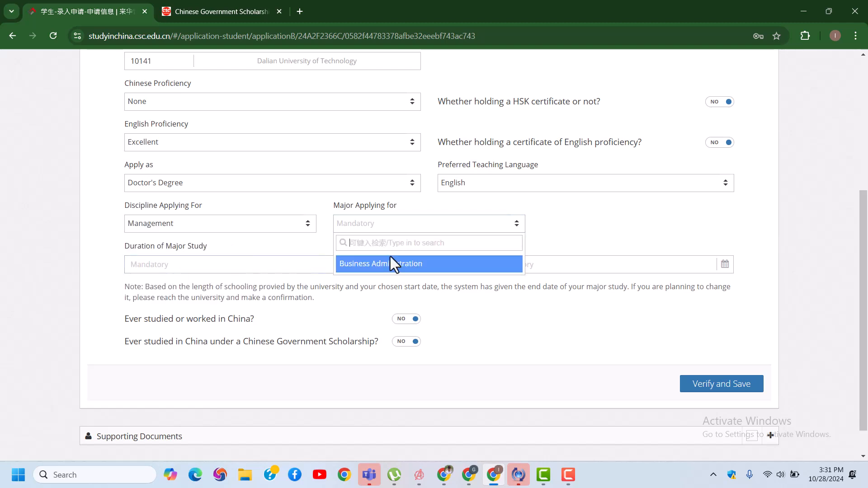
{"action": "left_click", "coordinate": [252, 226]}
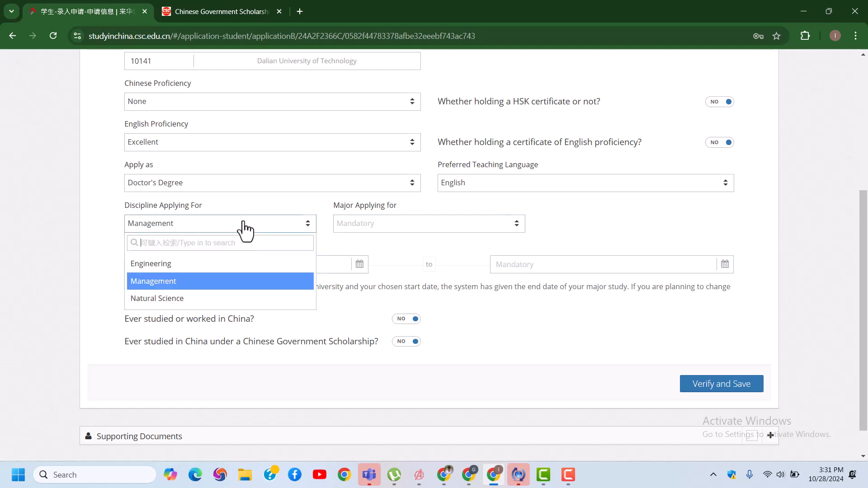
{"action": "left_click", "coordinate": [168, 263]}
{"action": "left_click", "coordinate": [453, 226]}
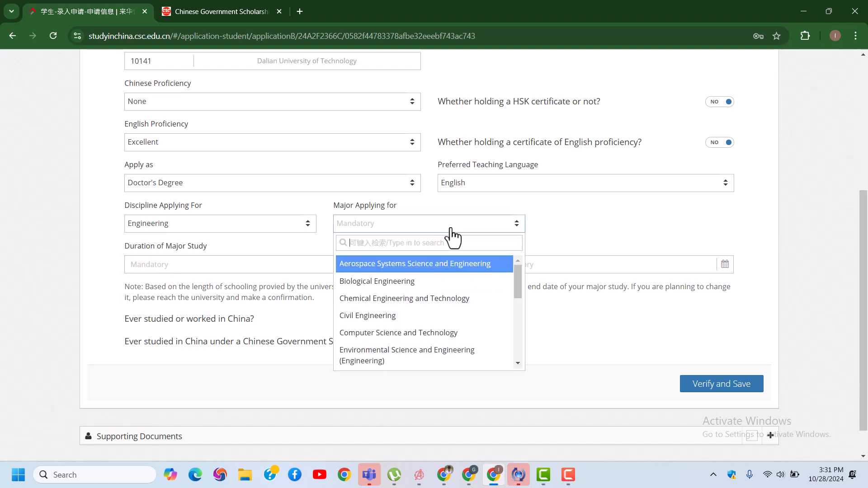
{"action": "left_click", "coordinate": [372, 315]}
{"action": "left_click", "coordinate": [394, 228]}
{"action": "scroll", "coordinate": [472, 325], "scroll_direction": "down", "scroll_amount": 4}
{"action": "scroll", "coordinate": [471, 333], "scroll_direction": "up", "scroll_amount": 1}
{"action": "scroll", "coordinate": [471, 333], "scroll_direction": "down", "scroll_amount": 1}
{"action": "scroll", "coordinate": [429, 310], "scroll_direction": "up", "scroll_amount": 5}
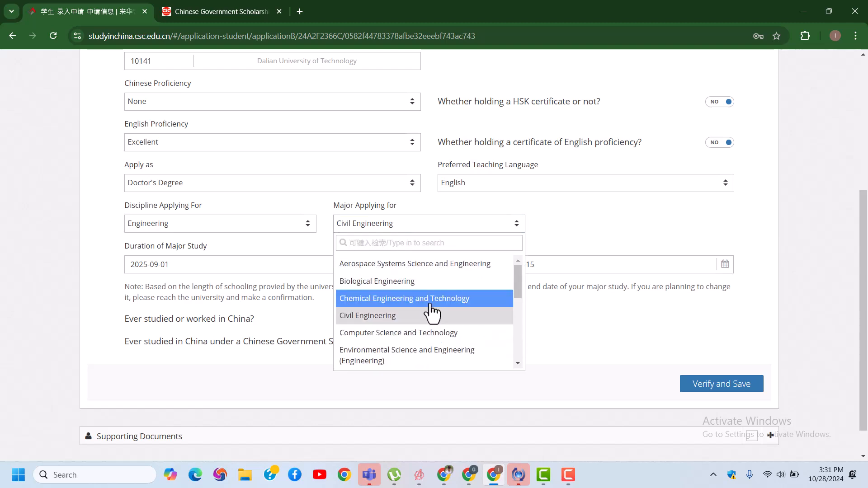
- Check Natural Science majors, then return to Engineering with Civil Engineering as the major
{"action": "left_click", "coordinate": [266, 225]}
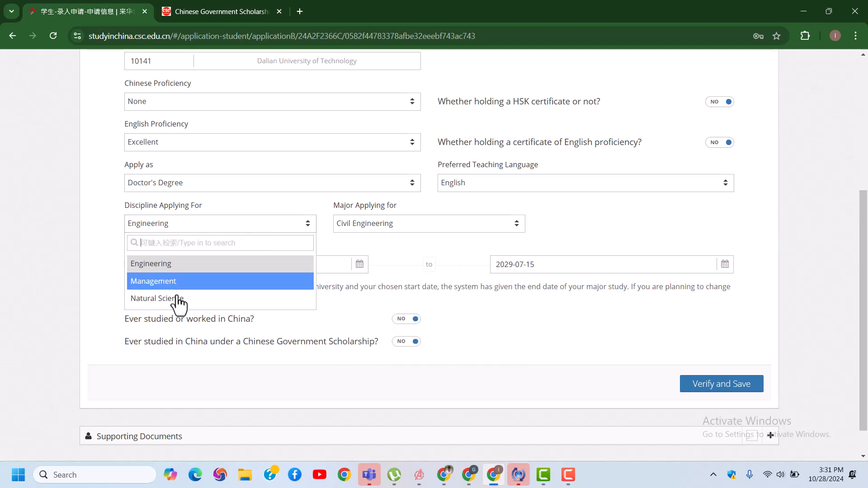
{"action": "left_click", "coordinate": [206, 299]}
{"action": "left_click", "coordinate": [409, 225]}
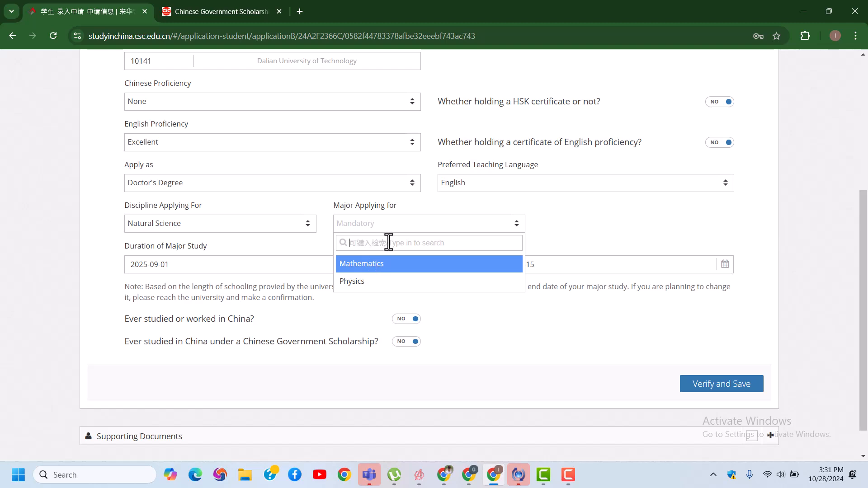
{"action": "left_click", "coordinate": [252, 228]}
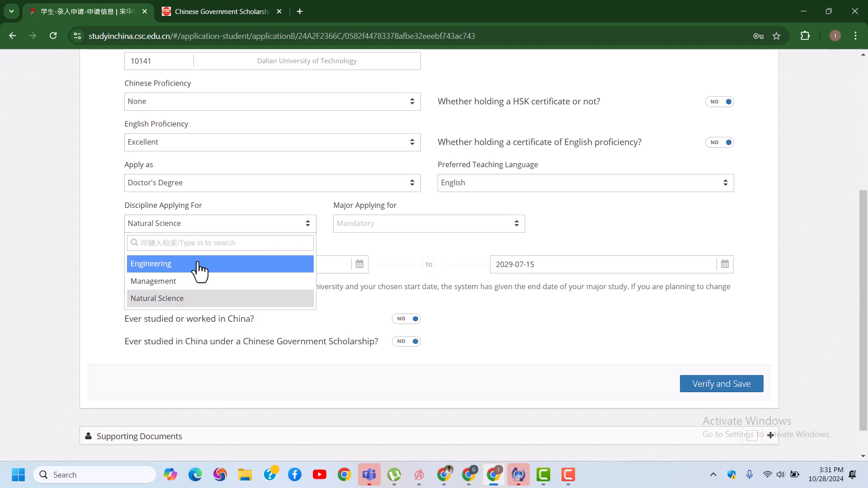
{"action": "left_click", "coordinate": [200, 264]}
{"action": "left_click", "coordinate": [366, 226]}
{"action": "left_click", "coordinate": [373, 315]}
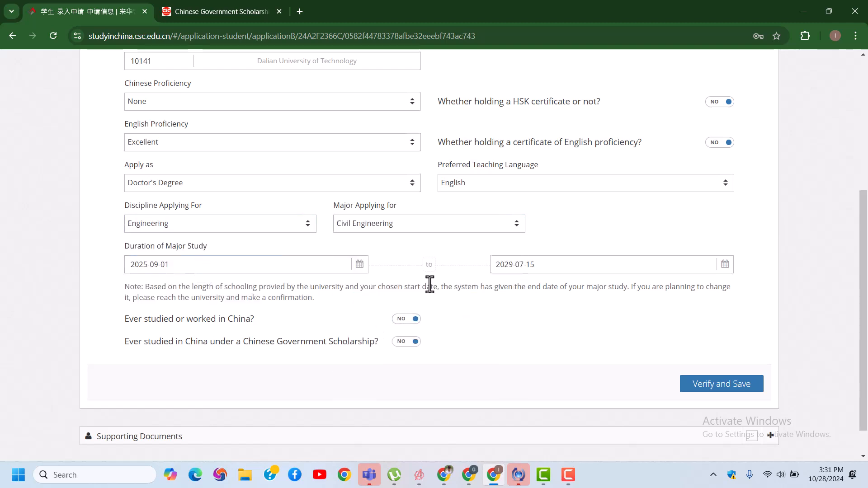
{"action": "scroll", "coordinate": [382, 227], "scroll_direction": "down", "scroll_amount": 1}
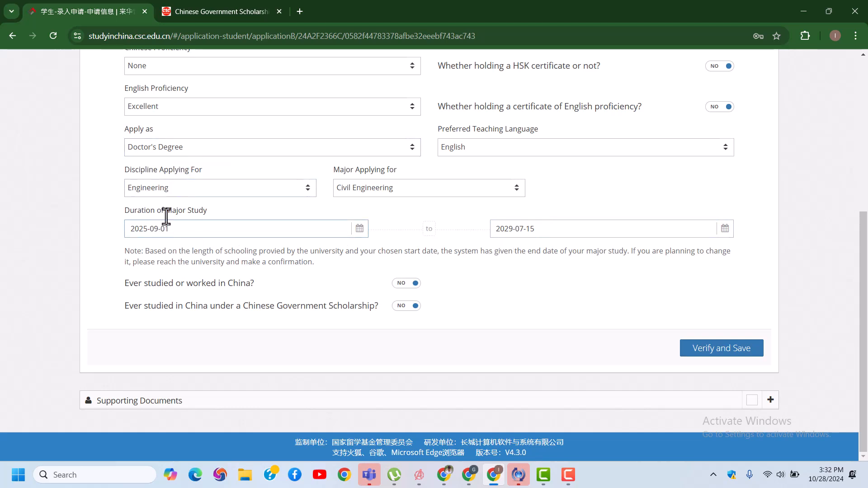
{"action": "left_click", "coordinate": [228, 148]}
{"action": "left_click", "coordinate": [169, 205]}
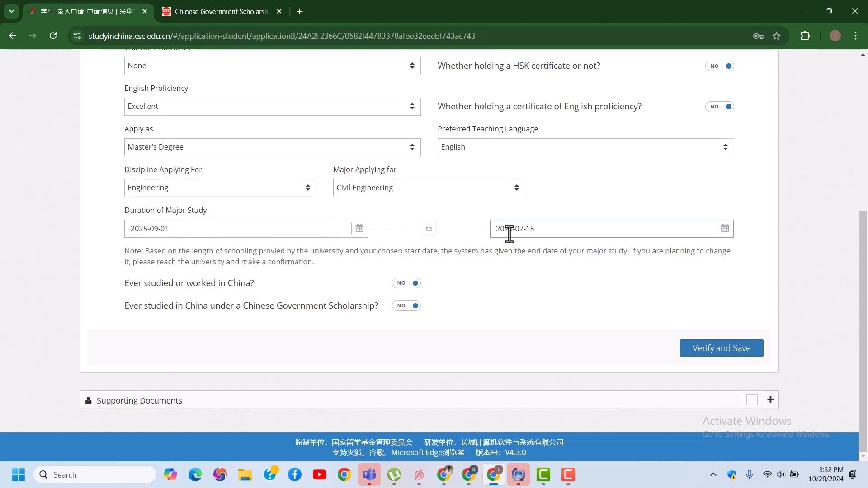
{"action": "left_click", "coordinate": [285, 153]}
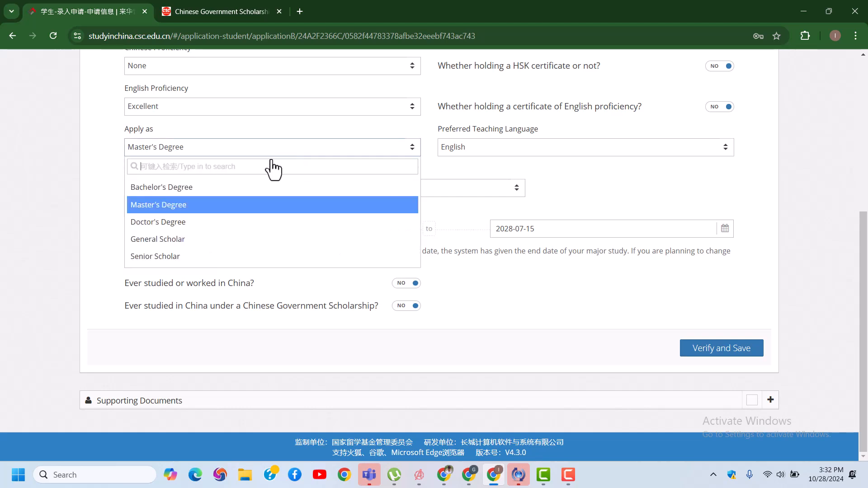
{"action": "left_click", "coordinate": [156, 221]}
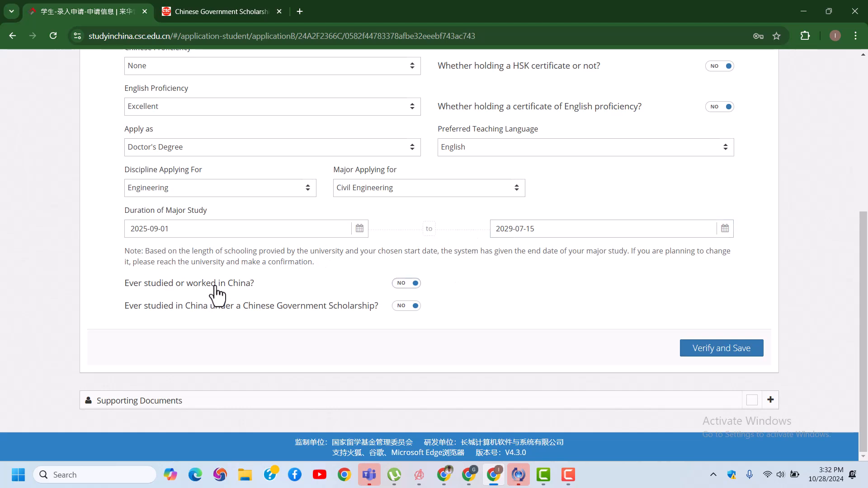
- Answer Yes to having studied in China and enter Zhengzhou University as the institute
{"action": "left_click", "coordinate": [400, 283]}
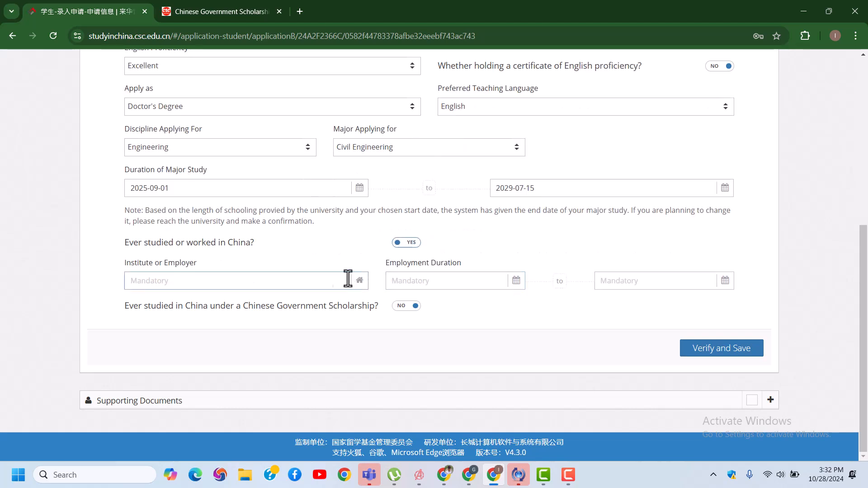
{"action": "left_click", "coordinate": [217, 285]}
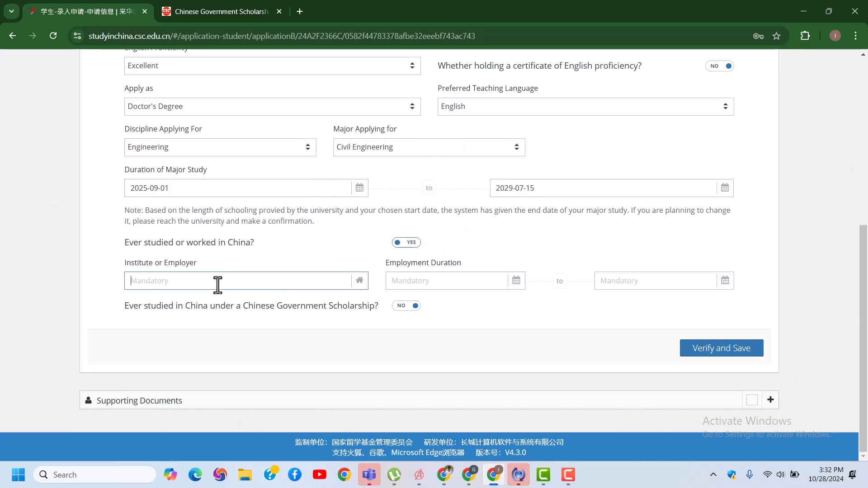
{"action": "type", "text": "Zhengzhou University"}
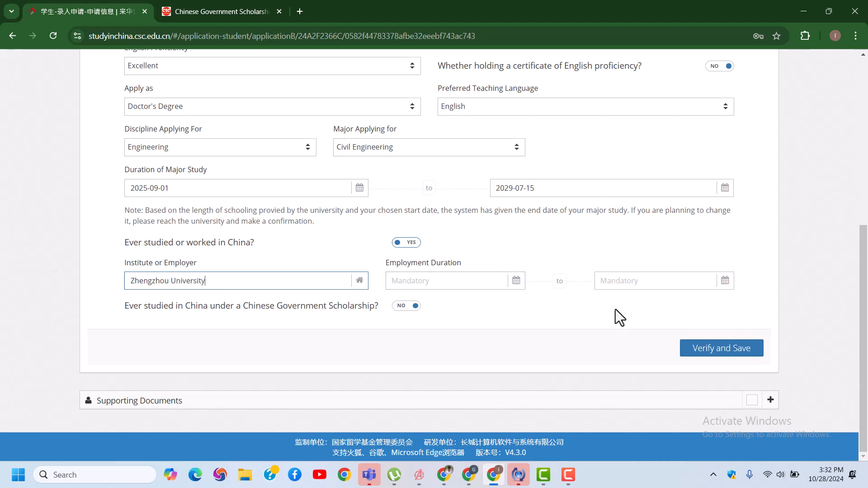
- Set the study start date to 2020-09-01
{"action": "left_click", "coordinate": [412, 282]}
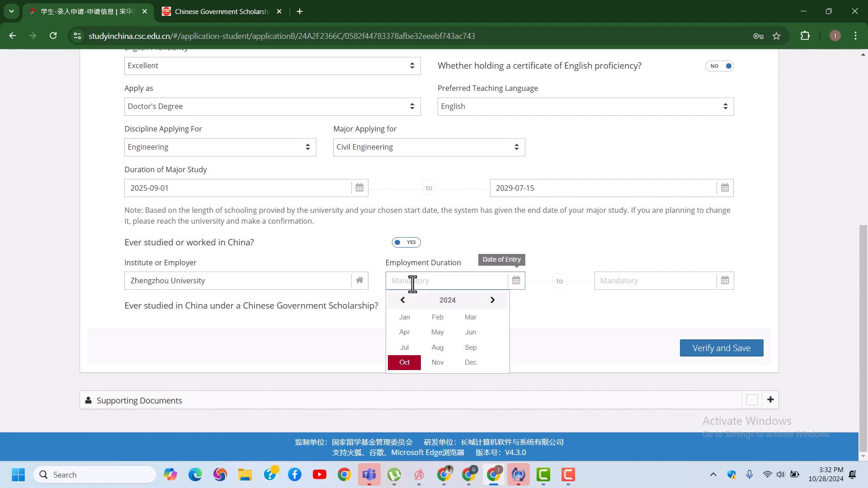
{"action": "left_click", "coordinate": [449, 302]}
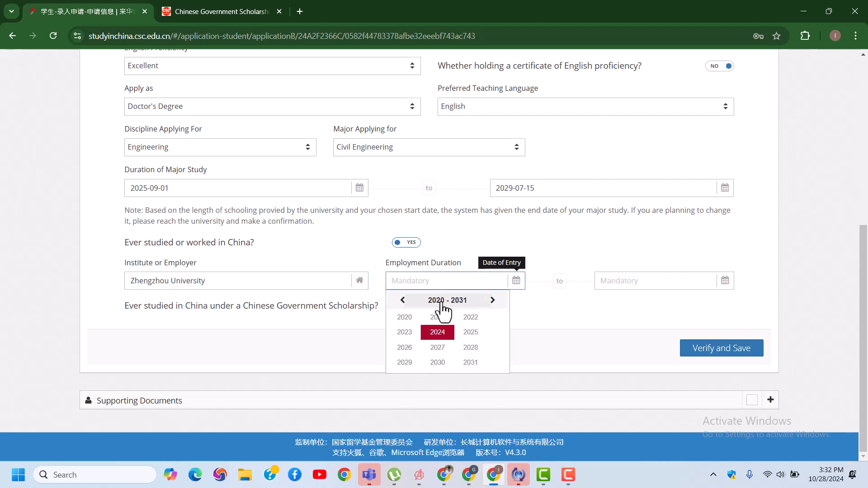
{"action": "left_click", "coordinate": [438, 333]}
{"action": "left_click", "coordinate": [408, 320]}
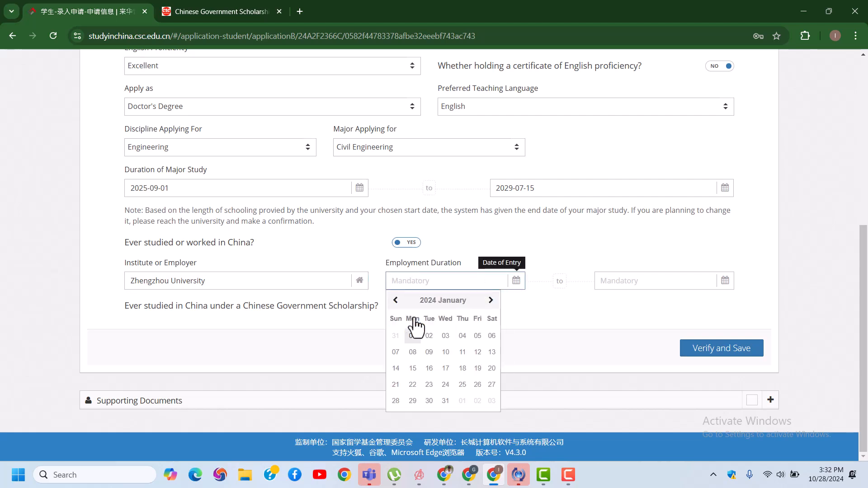
{"action": "left_click", "coordinate": [456, 301]}
{"action": "left_click", "coordinate": [447, 301]}
{"action": "left_click", "coordinate": [412, 318]}
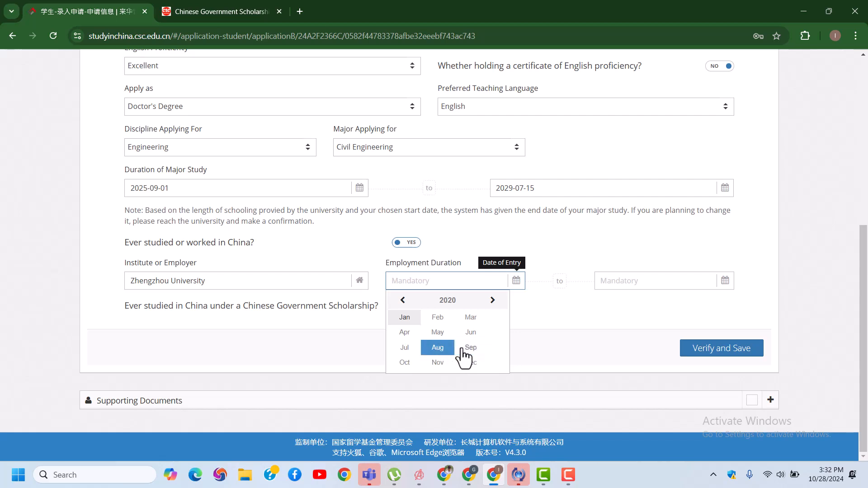
{"action": "left_click", "coordinate": [469, 347]}
{"action": "left_click", "coordinate": [429, 335]}
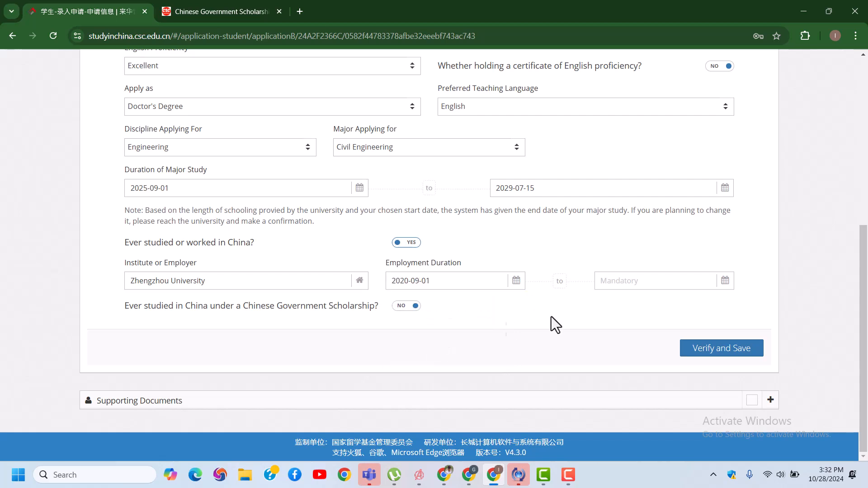
- Set the completion date to 2025-07-15
{"action": "left_click", "coordinate": [638, 281]}
{"action": "left_click", "coordinate": [658, 303]}
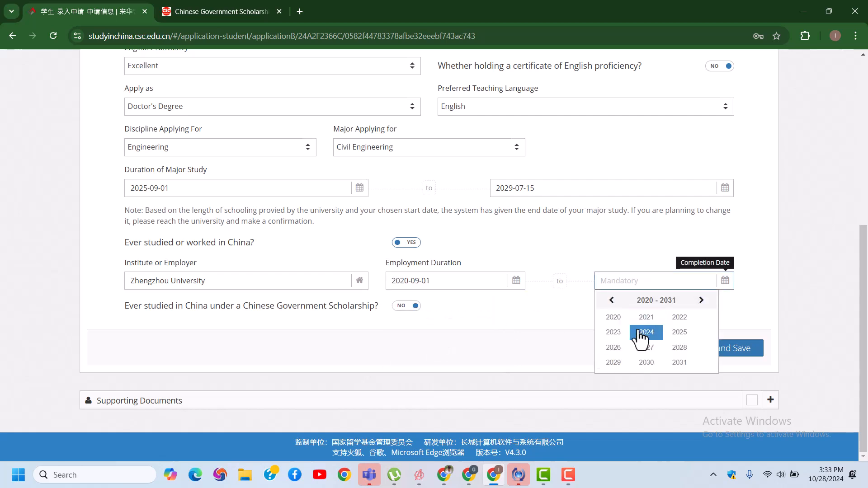
{"action": "left_click", "coordinate": [679, 333]}
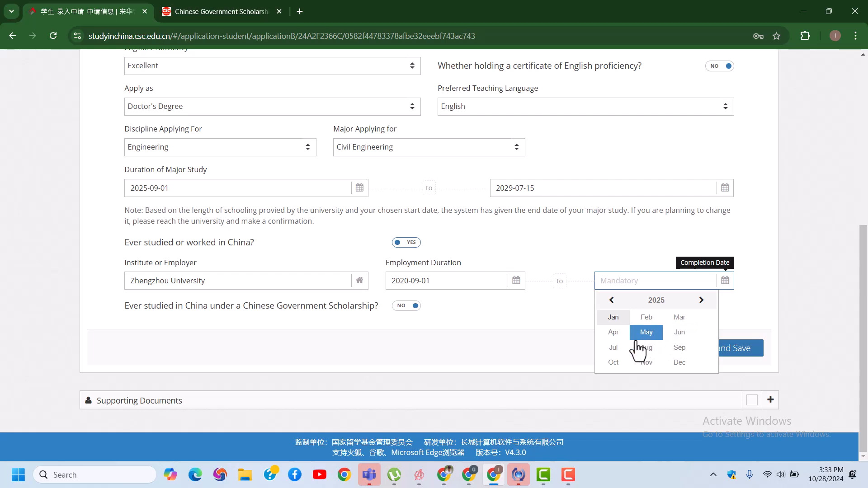
{"action": "left_click", "coordinate": [614, 347]}
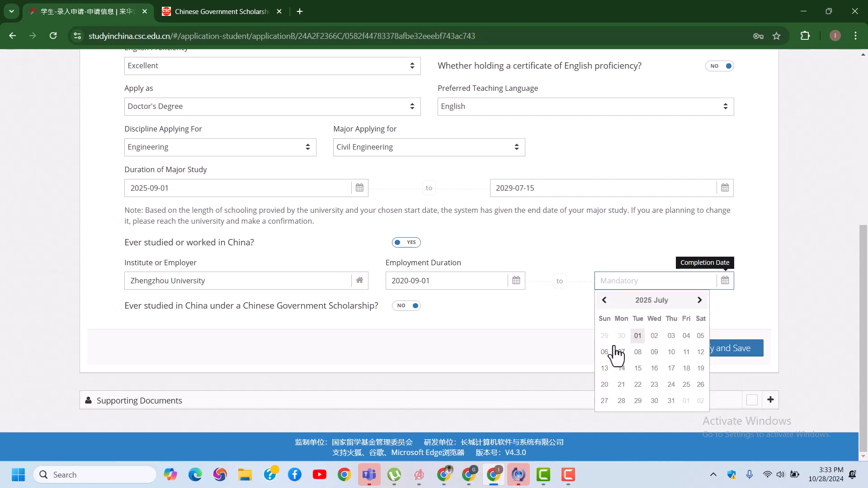
{"action": "left_click", "coordinate": [638, 368]}
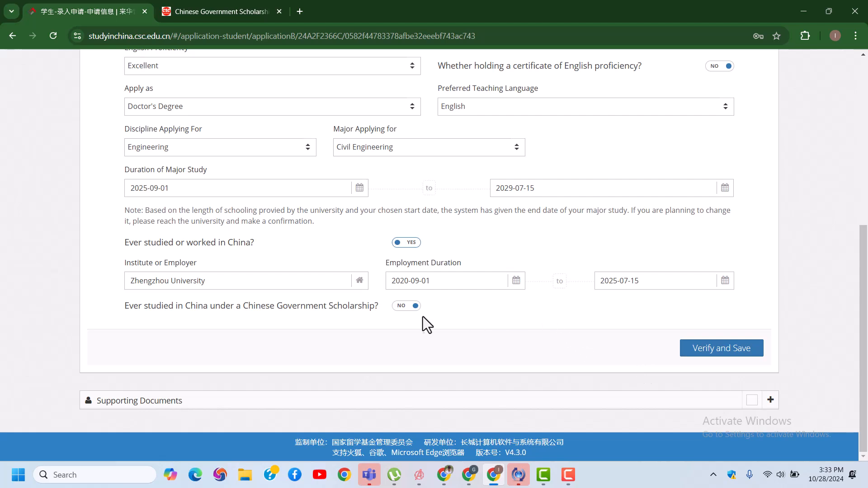
- Mark a previous Chinese Government Scholarship as Yes, with Zhengzhou University as the institute
{"action": "left_click", "coordinate": [406, 306]}
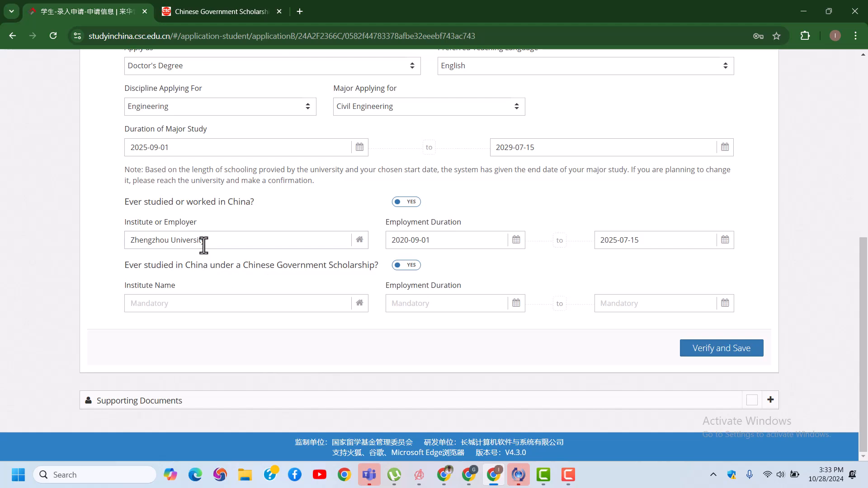
{"action": "left_click", "coordinate": [263, 301]}
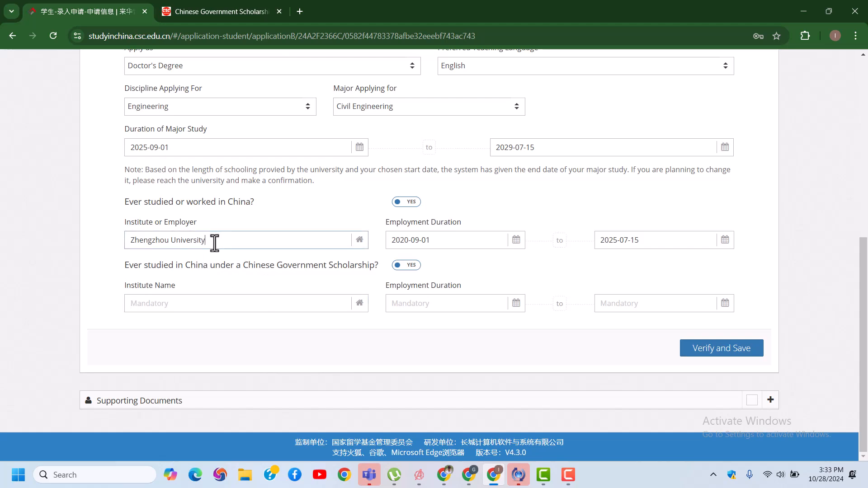
{"action": "left_click_drag", "start_coordinate": [217, 242], "coordinate": [107, 240]}
{"action": "key", "text": "ctrl+c"}
{"action": "left_click", "coordinate": [217, 305]}
{"action": "key", "text": "ctrl+v"}
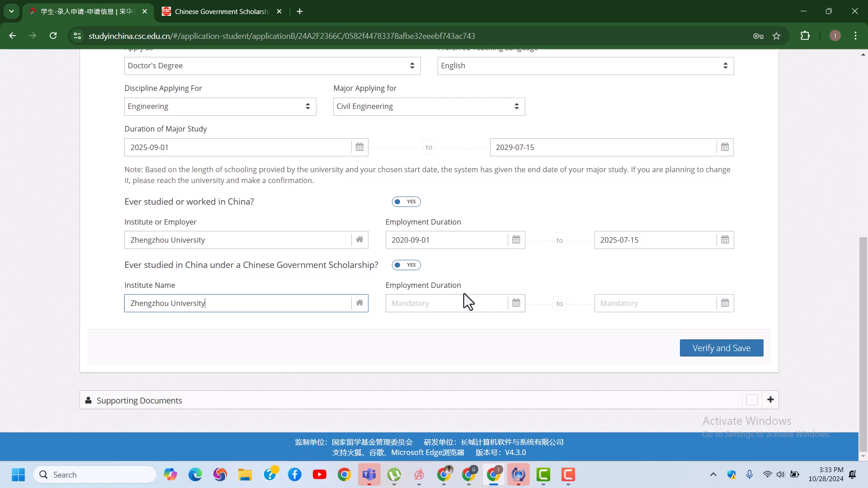
- Set the scholarship start date to 2020-09-01
{"action": "left_click", "coordinate": [446, 304]}
{"action": "left_click_drag", "start_coordinate": [438, 241], "coordinate": [398, 240]}
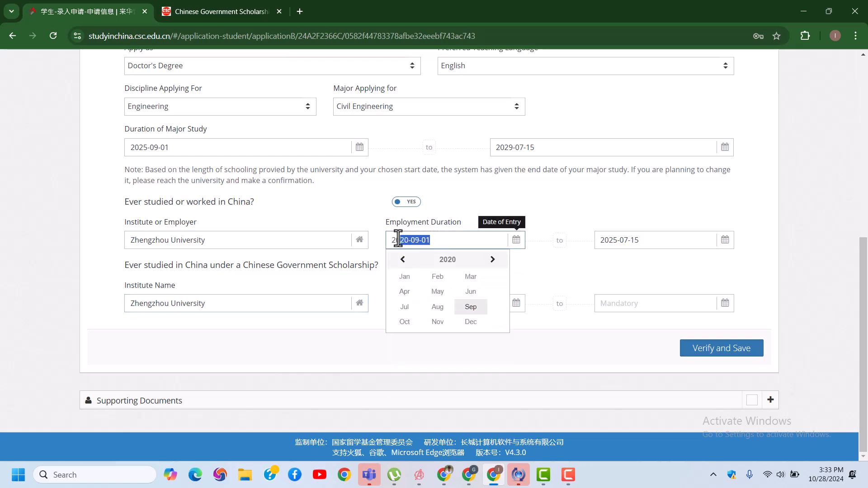
{"action": "left_click", "coordinate": [439, 302]}
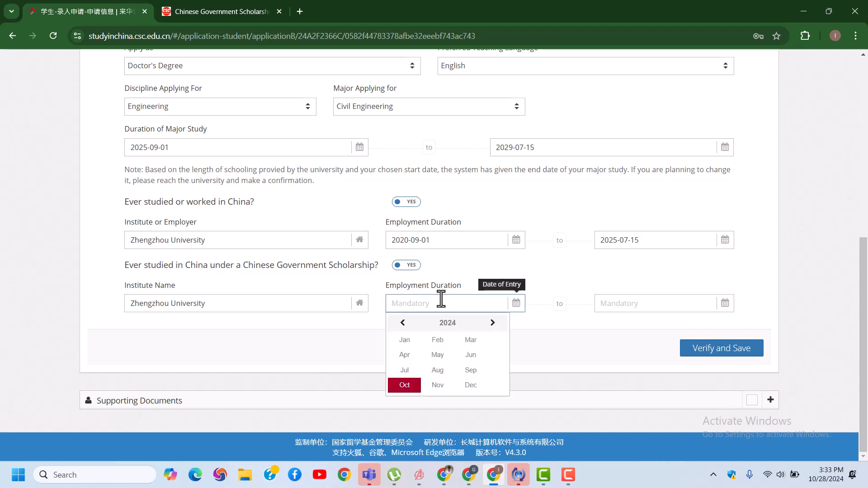
{"action": "left_click", "coordinate": [454, 322]}
{"action": "left_click", "coordinate": [413, 355]}
{"action": "left_click", "coordinate": [470, 370]}
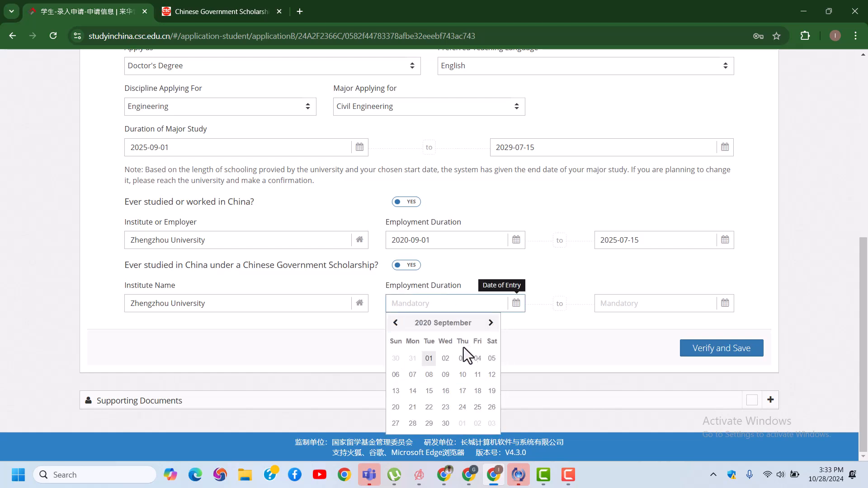
{"action": "left_click", "coordinate": [427, 359]}
- Set the scholarship completion date to 2025-07-15, correcting the day
{"action": "left_click", "coordinate": [651, 303]}
{"action": "left_click", "coordinate": [656, 322]}
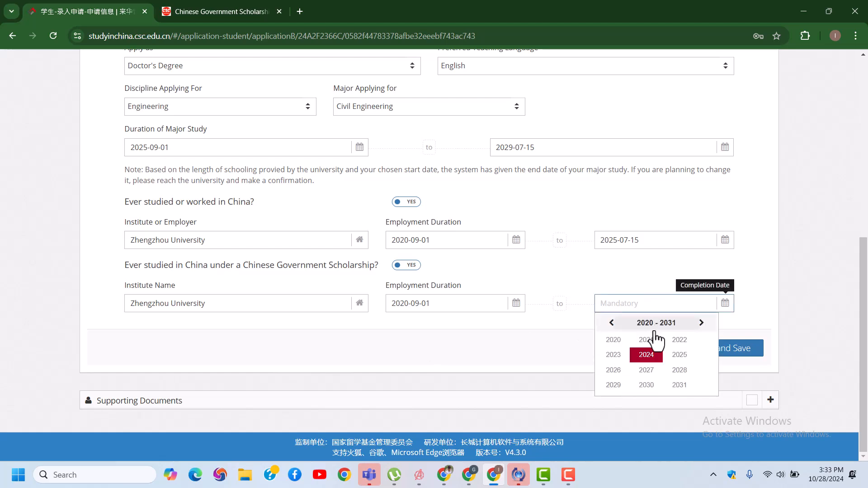
{"action": "left_click", "coordinate": [680, 355]}
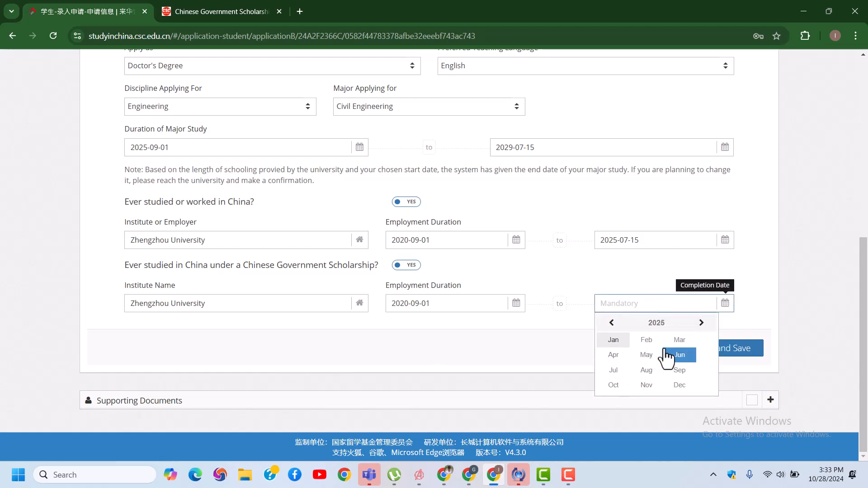
{"action": "left_click", "coordinate": [614, 370]}
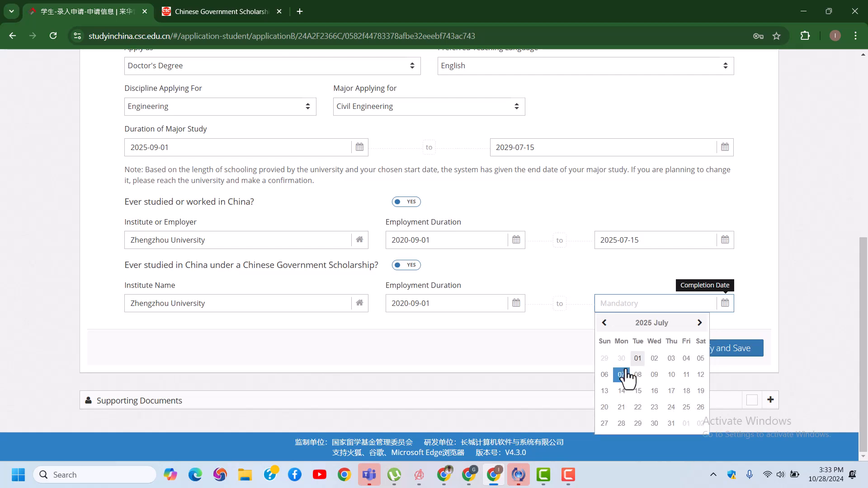
{"action": "left_click", "coordinate": [654, 375]}
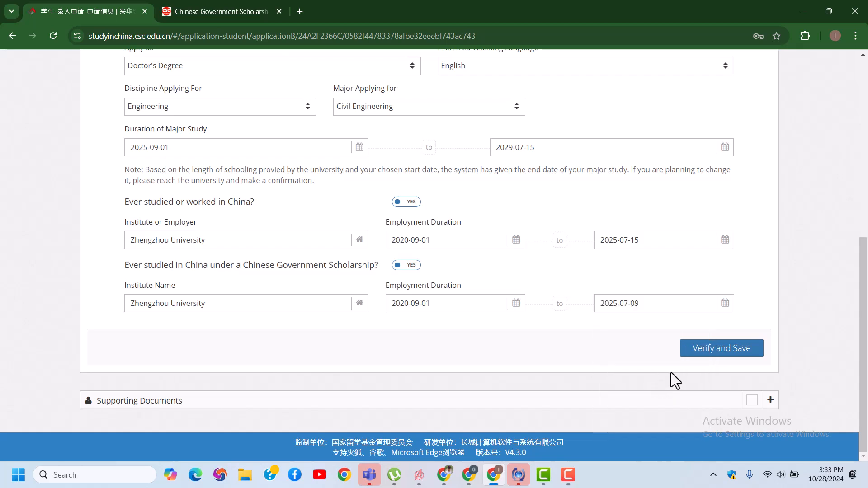
{"action": "left_click", "coordinate": [658, 311]}
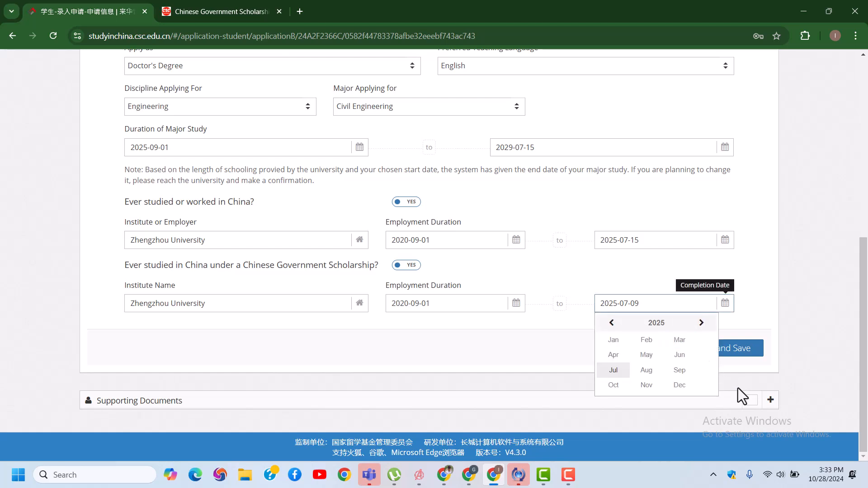
{"action": "left_click", "coordinate": [737, 387]}
{"action": "left_click", "coordinate": [661, 303]}
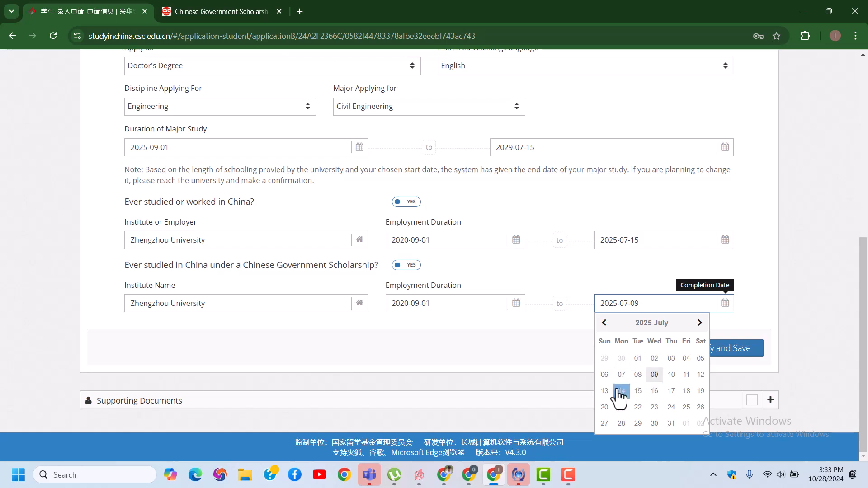
{"action": "left_click", "coordinate": [637, 391]}
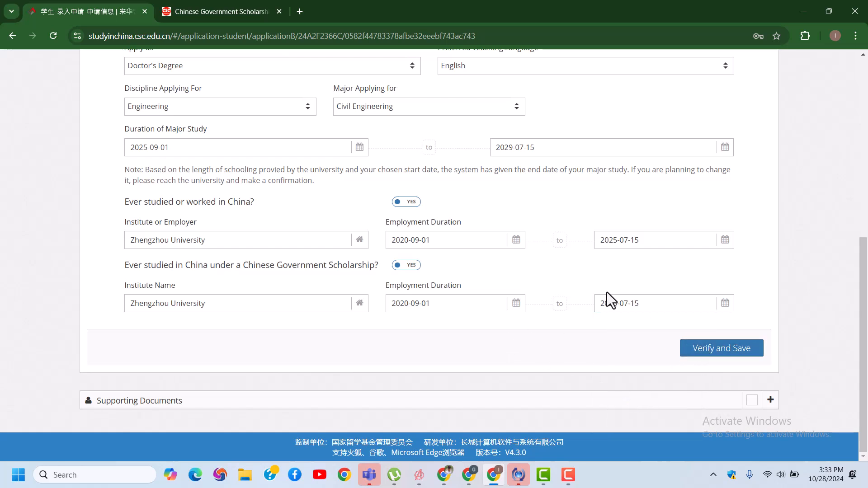
- Verify and save the study plan section
{"action": "scroll", "coordinate": [485, 265], "scroll_direction": "up", "scroll_amount": 1}
{"action": "scroll", "coordinate": [354, 210], "scroll_direction": "up", "scroll_amount": 2}
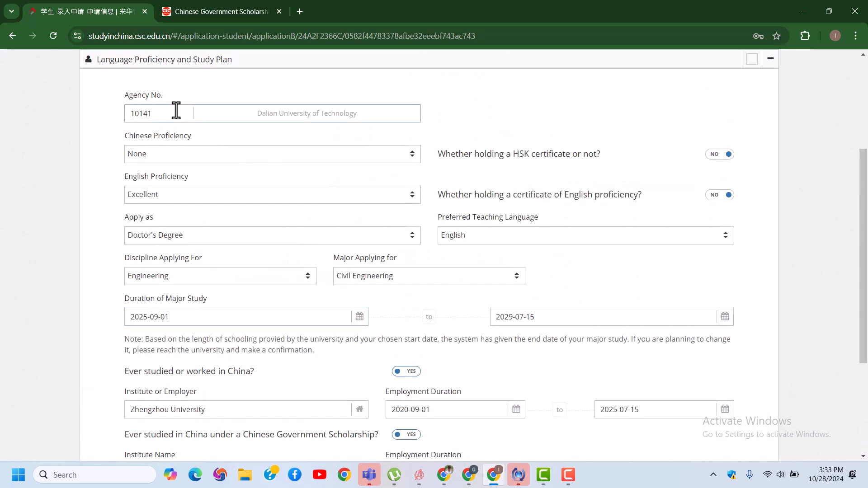
{"action": "scroll", "coordinate": [484, 239], "scroll_direction": "down", "scroll_amount": 3}
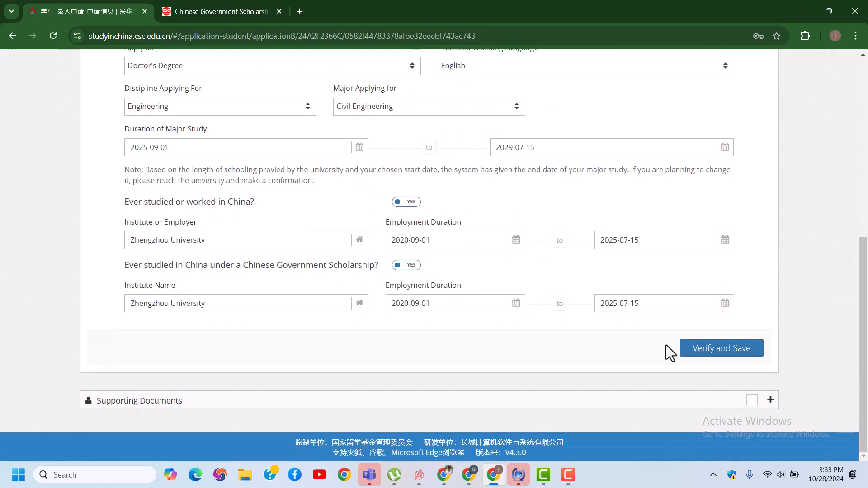
{"action": "left_click", "coordinate": [707, 351]}
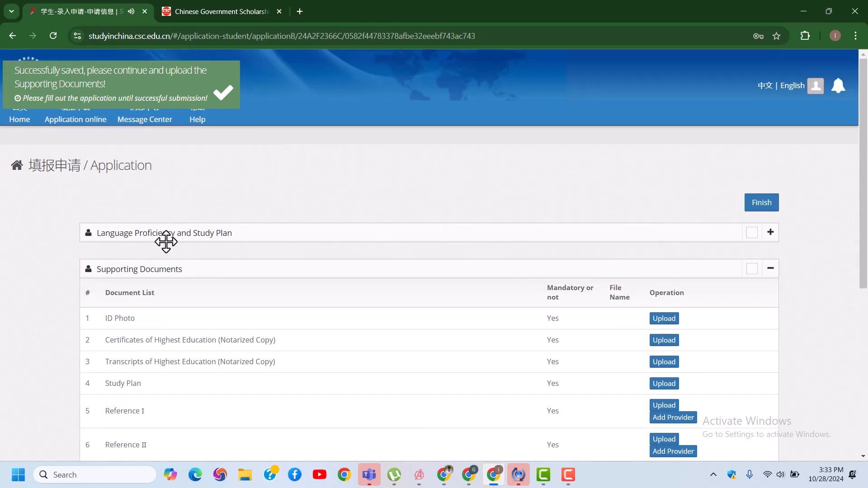
{"action": "scroll", "coordinate": [353, 231], "scroll_direction": "down", "scroll_amount": 2}
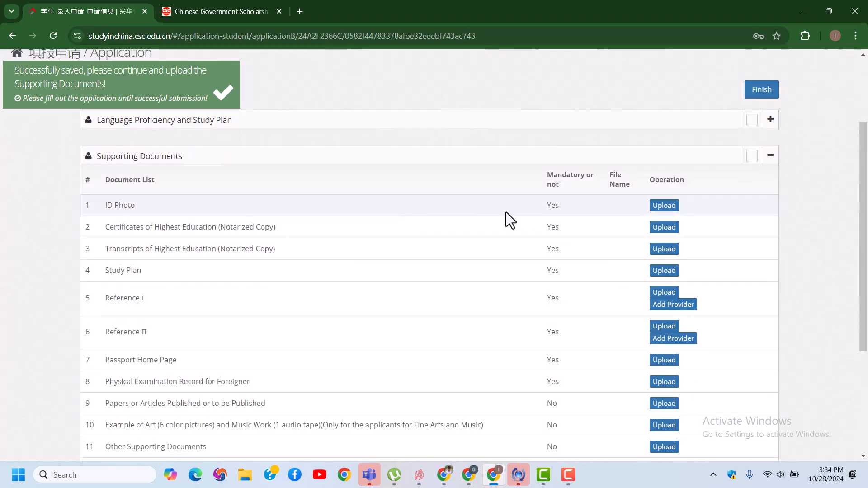
{"action": "scroll", "coordinate": [606, 213], "scroll_direction": "down", "scroll_amount": 1}
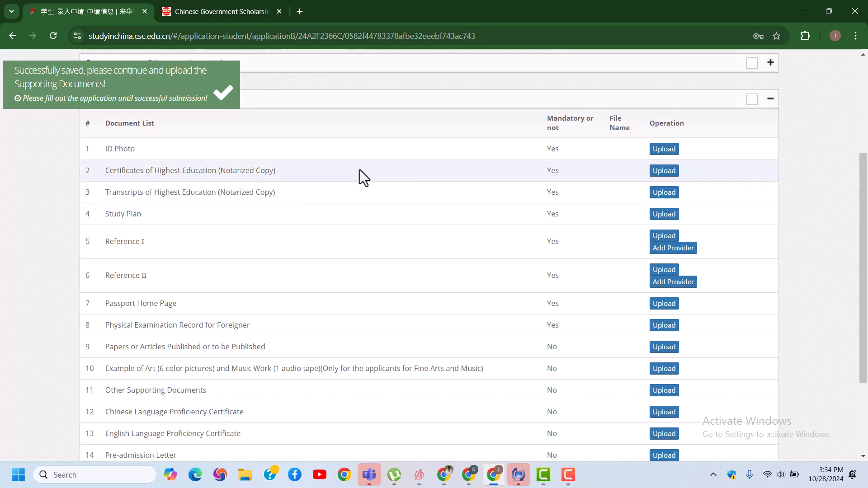
{"action": "left_click_drag", "start_coordinate": [217, 171], "coordinate": [231, 169]}
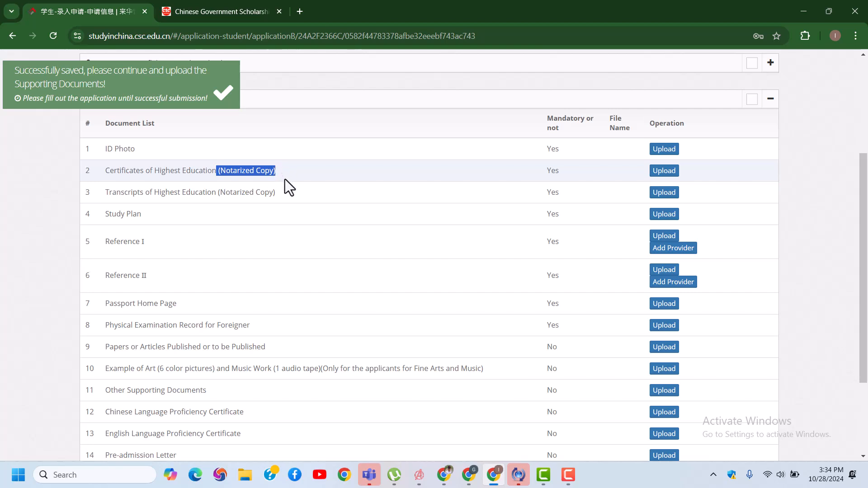
{"action": "left_click_drag", "start_coordinate": [104, 193], "coordinate": [202, 192]}
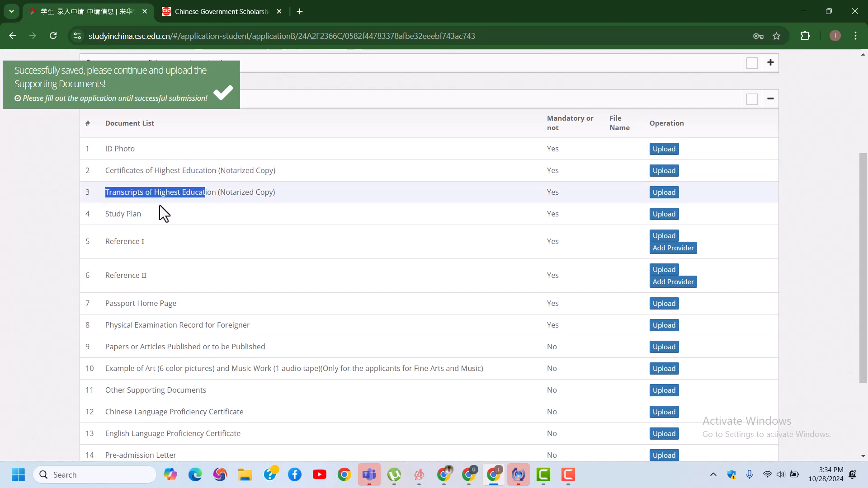
{"action": "left_click_drag", "start_coordinate": [109, 214], "coordinate": [161, 213]}
{"action": "left_click", "coordinate": [96, 241]}
{"action": "scroll", "coordinate": [172, 248], "scroll_direction": "down", "scroll_amount": 1}
{"action": "left_click_drag", "start_coordinate": [122, 185], "coordinate": [136, 219]}
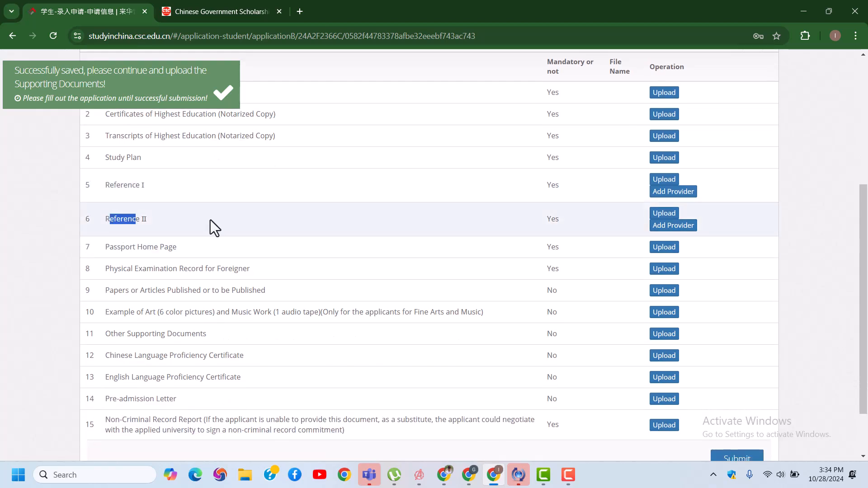
{"action": "left_click", "coordinate": [118, 242]}
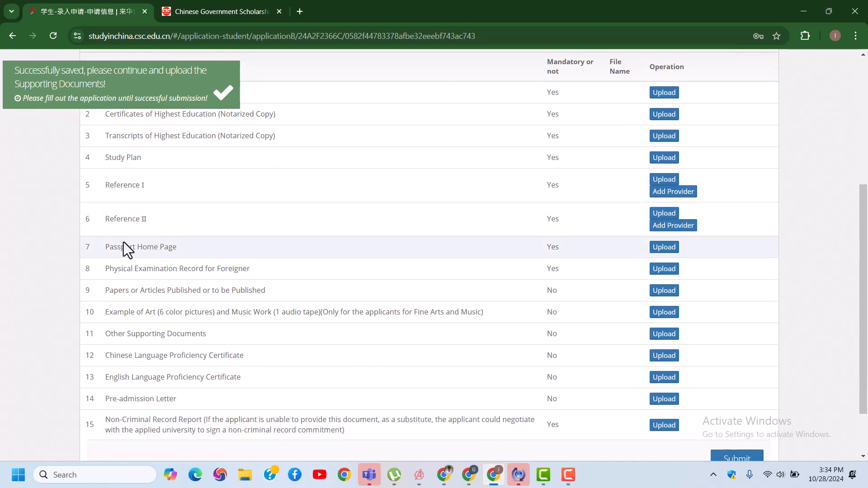
{"action": "left_click_drag", "start_coordinate": [118, 268], "coordinate": [196, 268]}
{"action": "scroll", "coordinate": [196, 246], "scroll_direction": "down", "scroll_amount": 1}
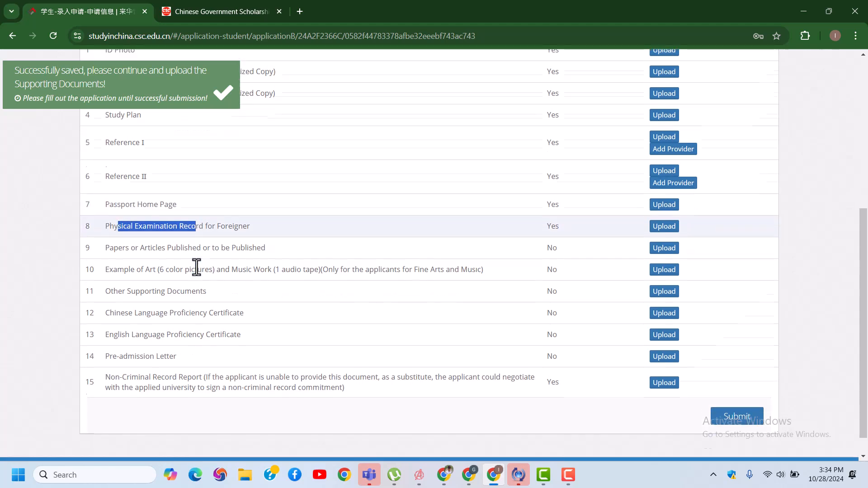
{"action": "left_click_drag", "start_coordinate": [192, 223], "coordinate": [631, 239]}
{"action": "left_click_drag", "start_coordinate": [546, 222], "coordinate": [558, 288]}
{"action": "left_click", "coordinate": [359, 231]}
{"action": "left_click_drag", "start_coordinate": [108, 245], "coordinate": [155, 246]}
{"action": "left_click_drag", "start_coordinate": [218, 245], "coordinate": [306, 245]}
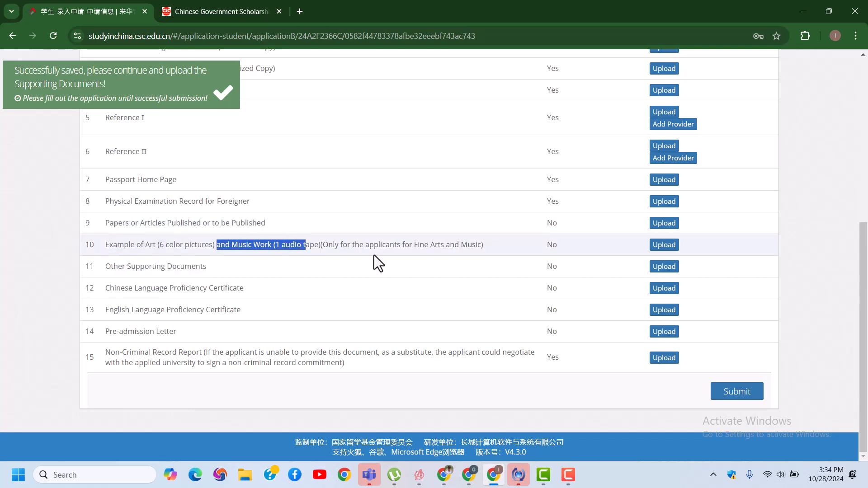
{"action": "left_click_drag", "start_coordinate": [141, 267], "coordinate": [123, 263]}
{"action": "left_click", "coordinate": [199, 271]}
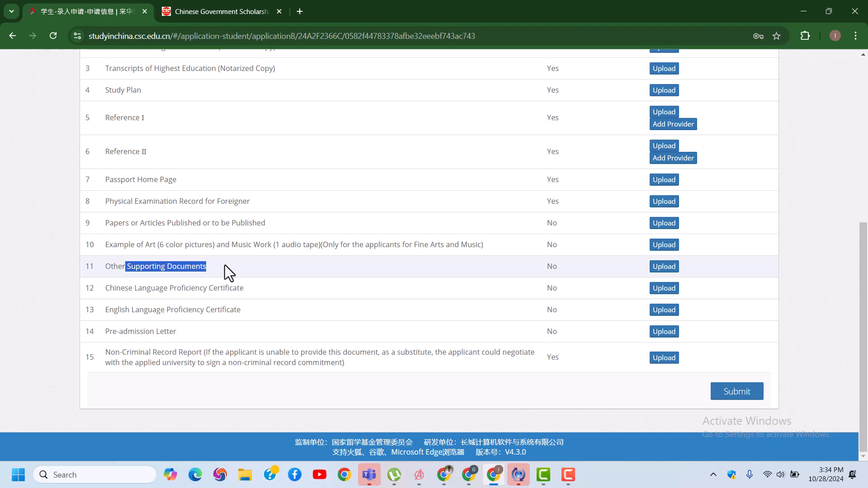
{"action": "left_click", "coordinate": [208, 284]}
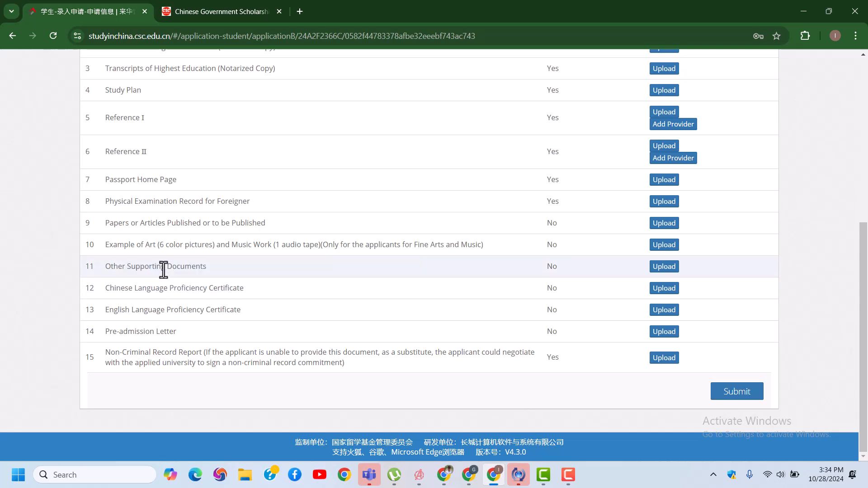
{"action": "left_click_drag", "start_coordinate": [194, 268], "coordinate": [108, 265]}
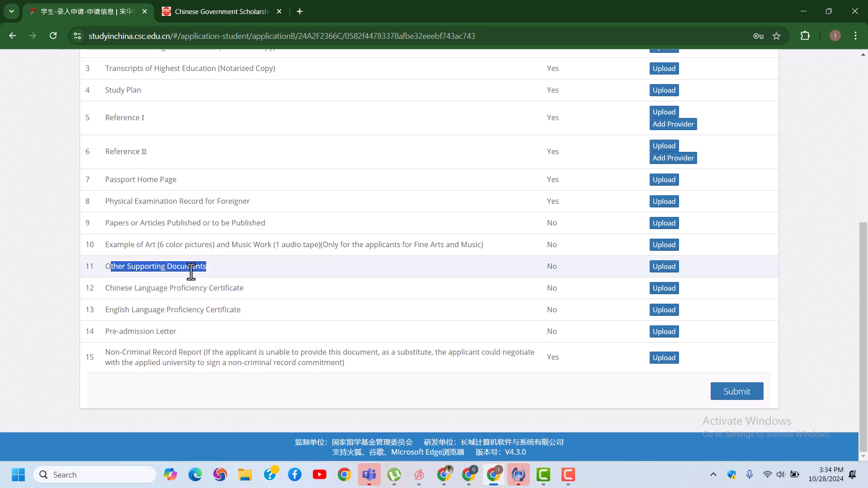
{"action": "left_click_drag", "start_coordinate": [121, 288], "coordinate": [203, 288]}
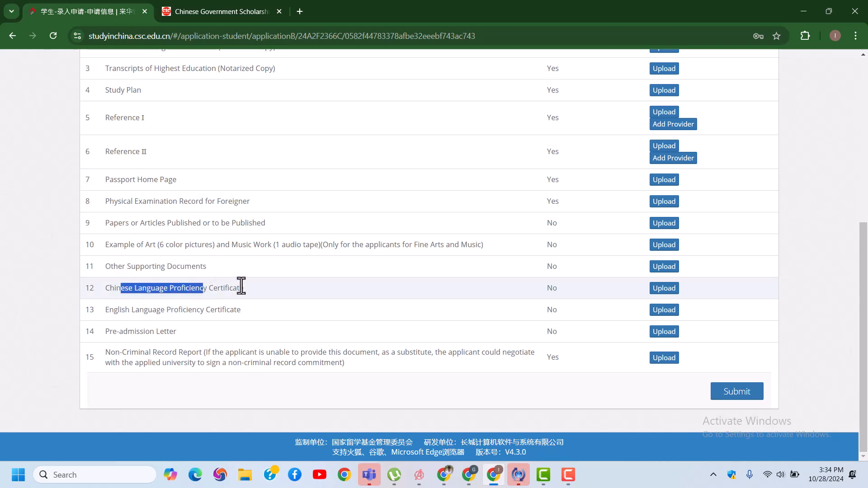
{"action": "left_click_drag", "start_coordinate": [256, 284], "coordinate": [184, 291]}
{"action": "left_click_drag", "start_coordinate": [109, 310], "coordinate": [251, 312]}
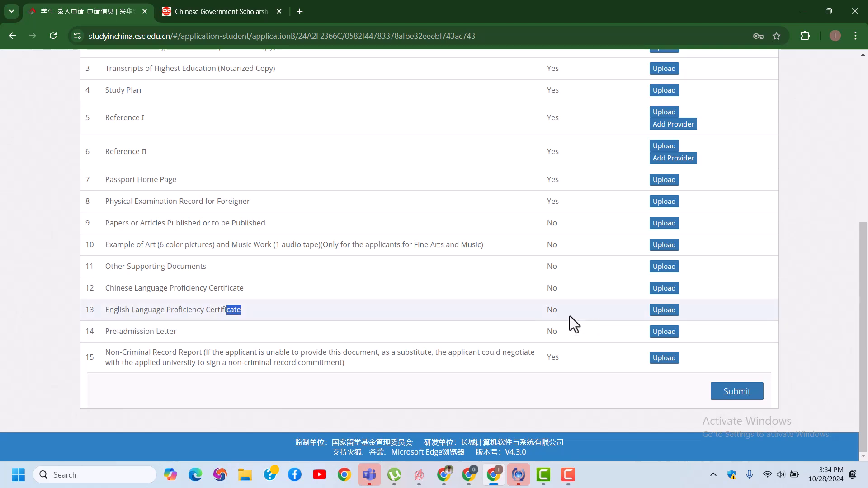
{"action": "left_click_drag", "start_coordinate": [106, 331], "coordinate": [186, 333]}
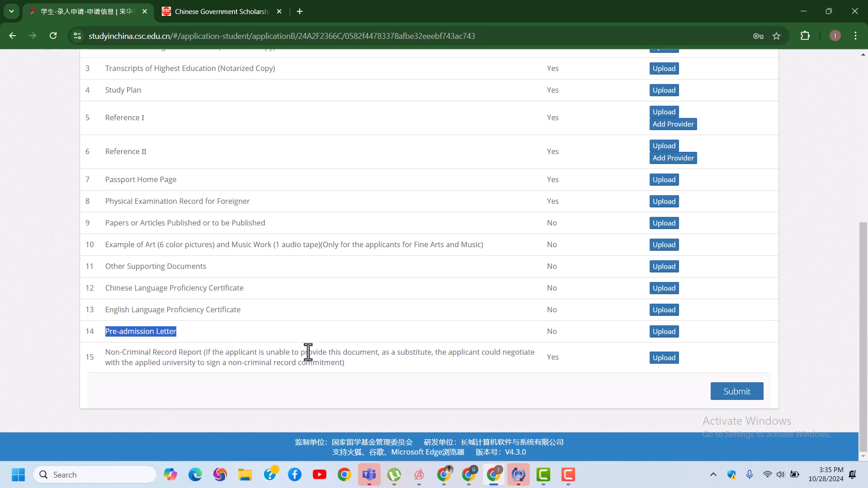
{"action": "left_click", "coordinate": [138, 330]}
{"action": "left_click_drag", "start_coordinate": [138, 331], "coordinate": [161, 335]}
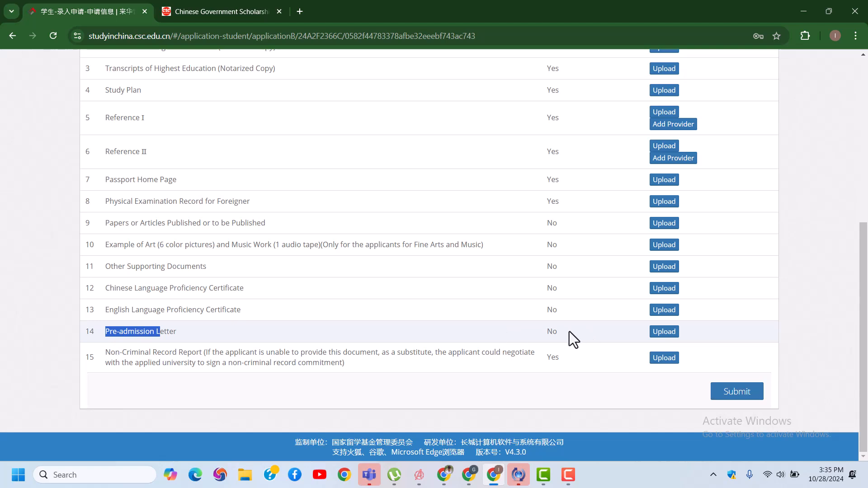
{"action": "left_click", "coordinate": [184, 332]}
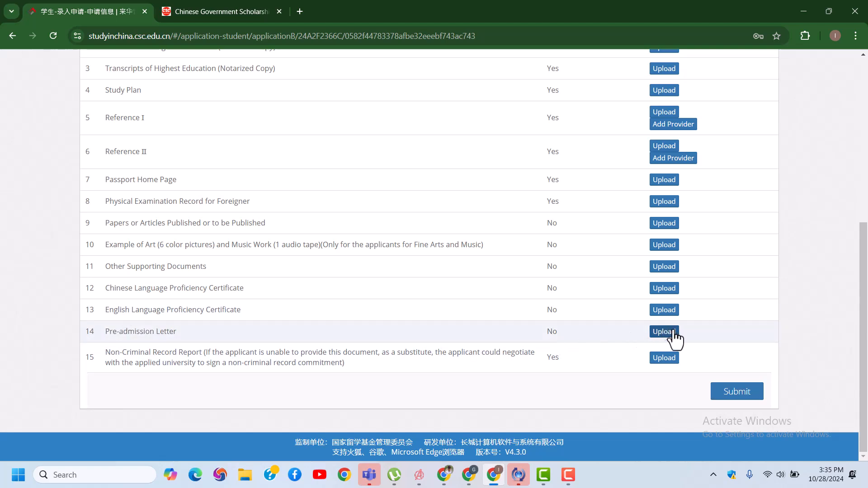
{"action": "left_click_drag", "start_coordinate": [111, 365], "coordinate": [207, 363]}
{"action": "left_click", "coordinate": [293, 362]}
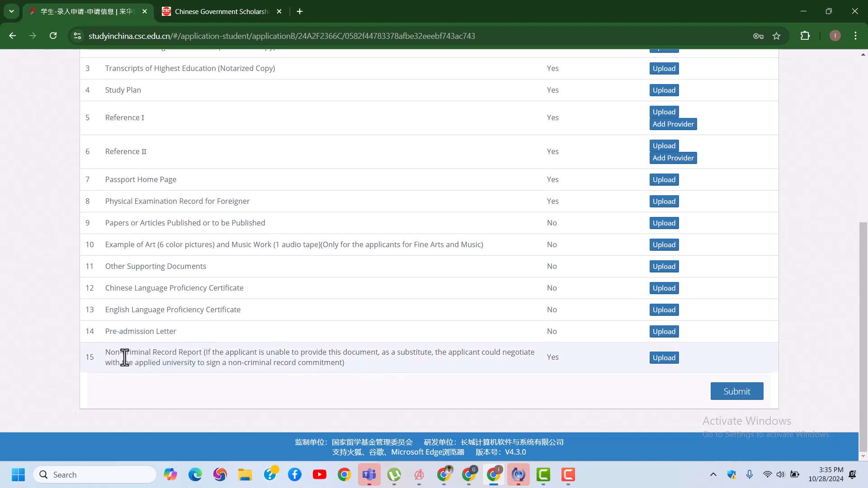
{"action": "left_click_drag", "start_coordinate": [127, 355], "coordinate": [172, 355]}
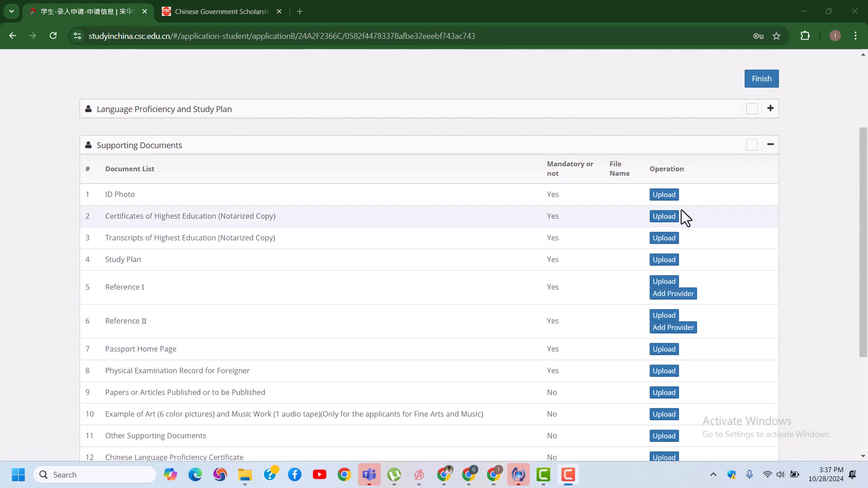
- Upload a JPG image as the ID Photo after the webp file is rejected
{"action": "scroll", "coordinate": [260, 330], "scroll_direction": "down", "scroll_amount": 4}
{"action": "scroll", "coordinate": [259, 329], "scroll_direction": "up", "scroll_amount": 3}
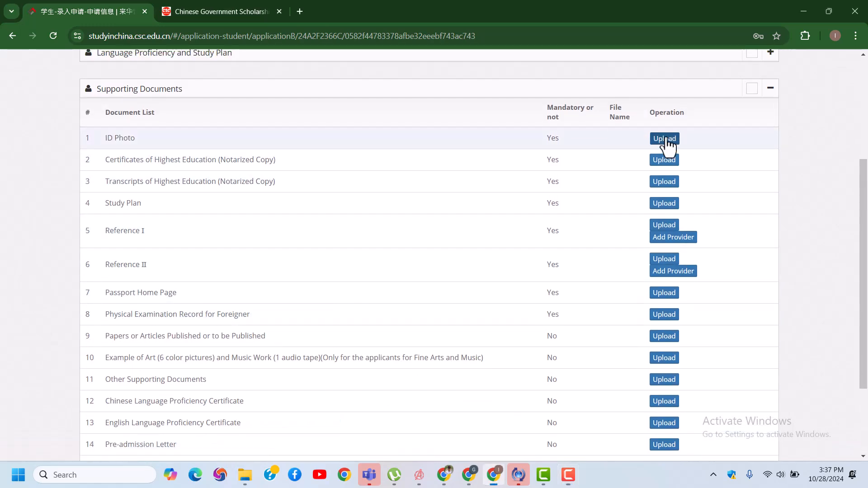
{"action": "left_click", "coordinate": [664, 138]}
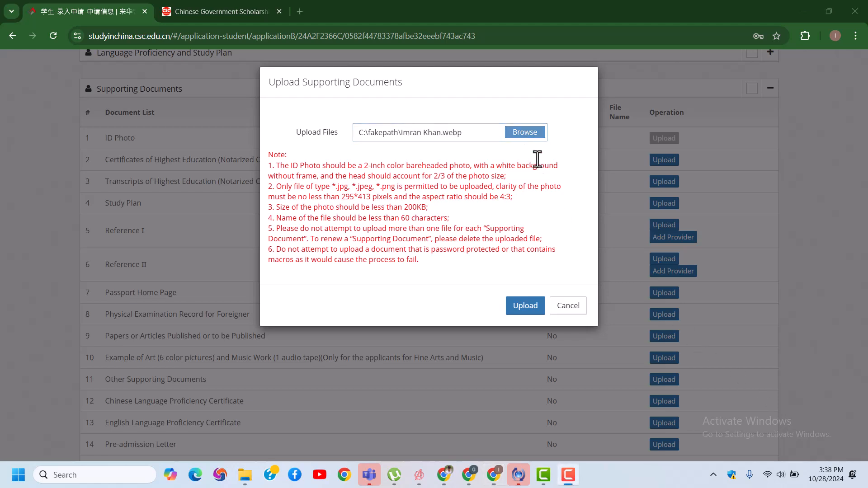
{"action": "left_click", "coordinate": [527, 132]}
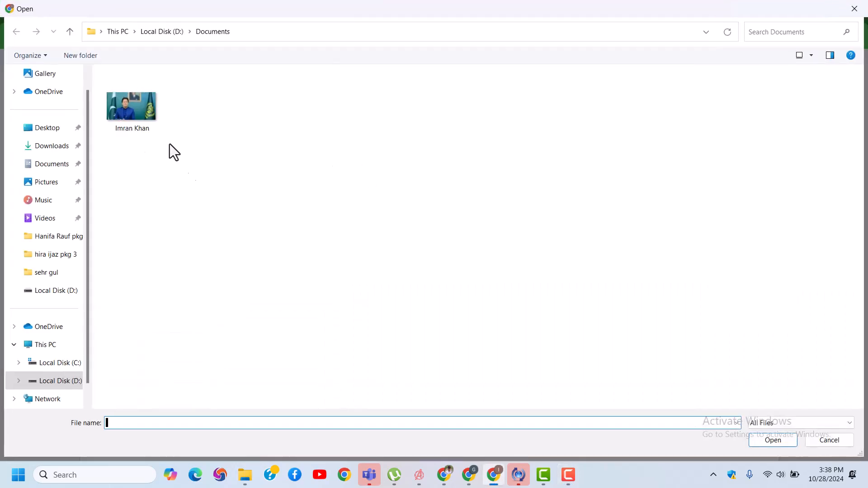
{"action": "left_click", "coordinate": [121, 116]}
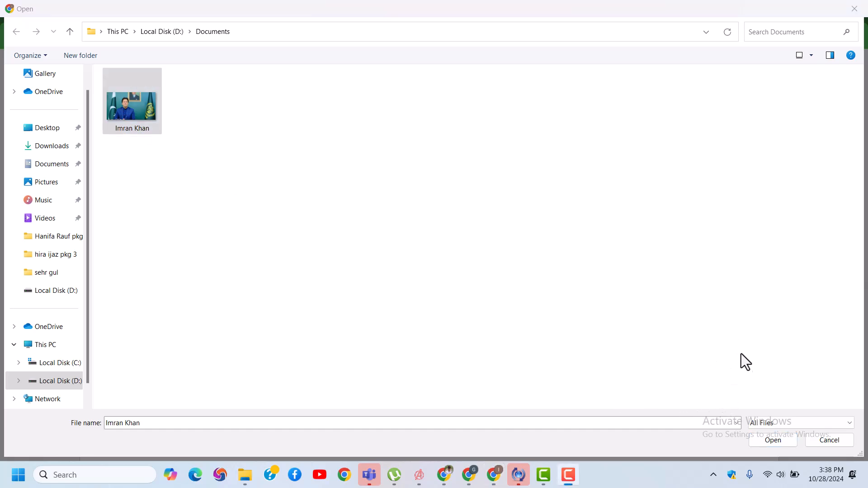
{"action": "left_click", "coordinate": [773, 440]}
{"action": "left_click", "coordinate": [520, 308]}
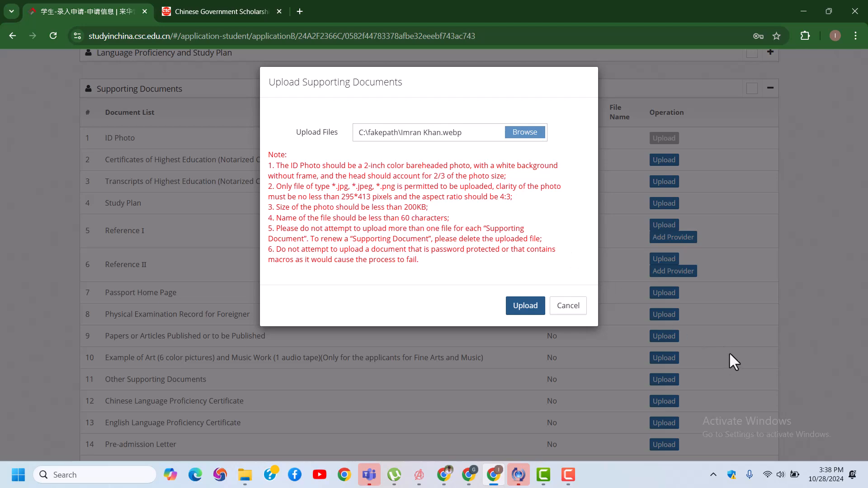
{"action": "left_click", "coordinate": [521, 131]}
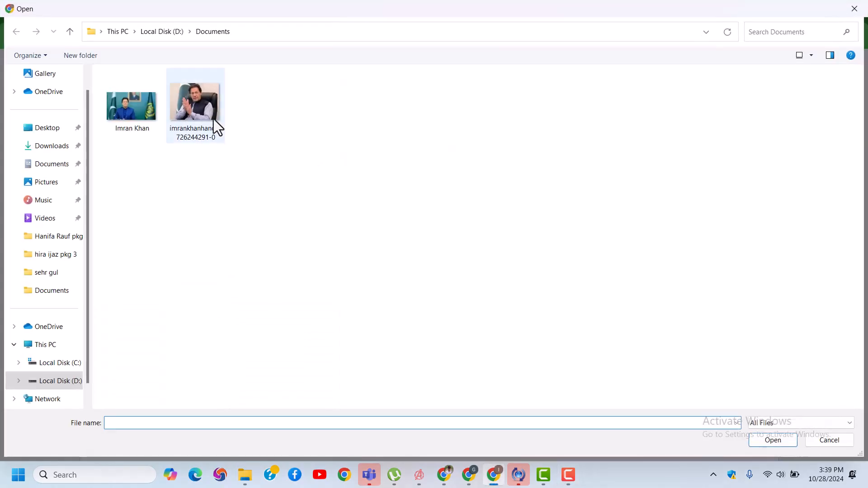
{"action": "double_click", "coordinate": [207, 110]}
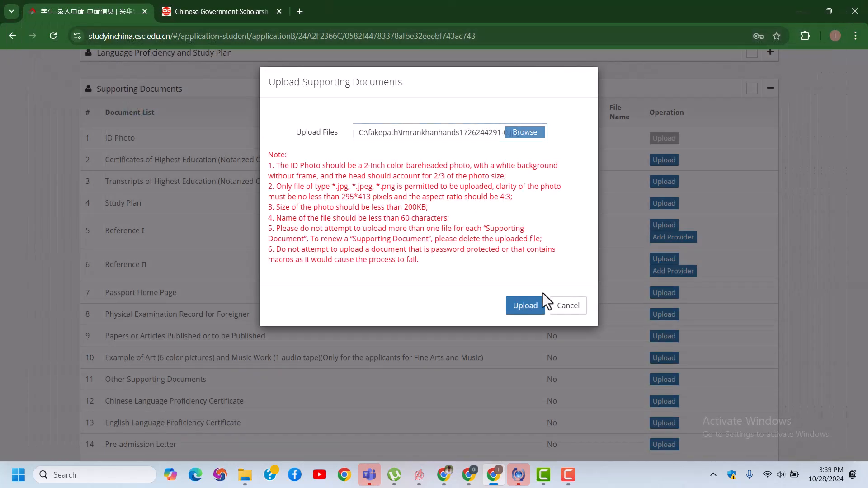
{"action": "left_click", "coordinate": [525, 306]}
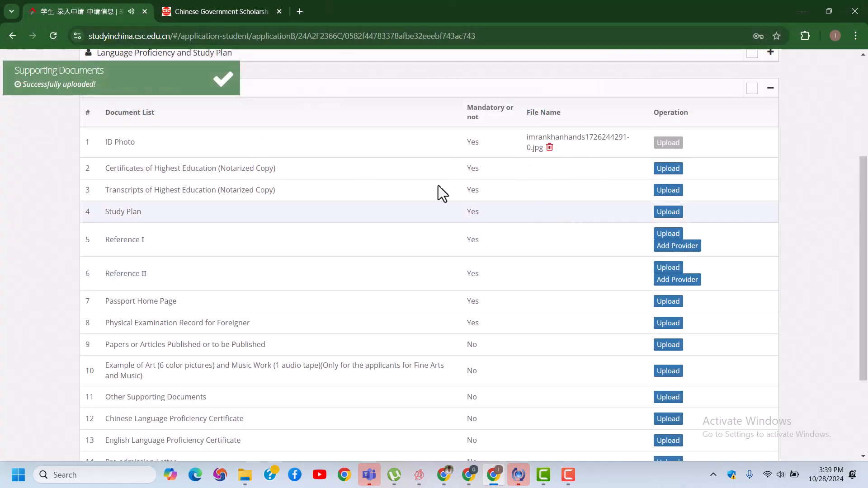
- Delete the uploaded ID photo and review the 200KB, 60-character name and file-type rules
{"action": "left_click", "coordinate": [549, 148]}
{"action": "left_click", "coordinate": [662, 141]}
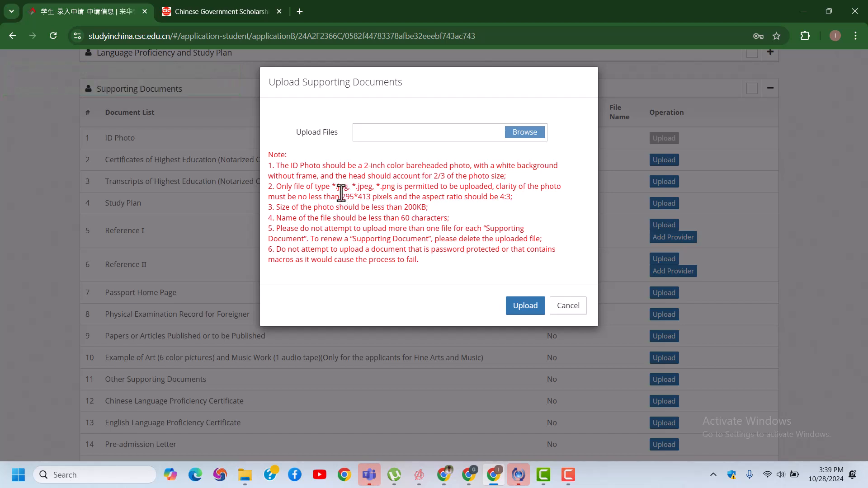
{"action": "left_click_drag", "start_coordinate": [398, 206], "coordinate": [429, 209]}
{"action": "left_click", "coordinate": [411, 211]}
{"action": "left_click_drag", "start_coordinate": [402, 217], "coordinate": [412, 215]}
{"action": "left_click", "coordinate": [401, 223]}
{"action": "left_click_drag", "start_coordinate": [390, 216], "coordinate": [442, 233]}
{"action": "left_click", "coordinate": [447, 237]}
{"action": "left_click_drag", "start_coordinate": [338, 187], "coordinate": [395, 188]}
- Upload the JPG photo to the ID Photo row again
{"action": "left_click", "coordinate": [431, 136]}
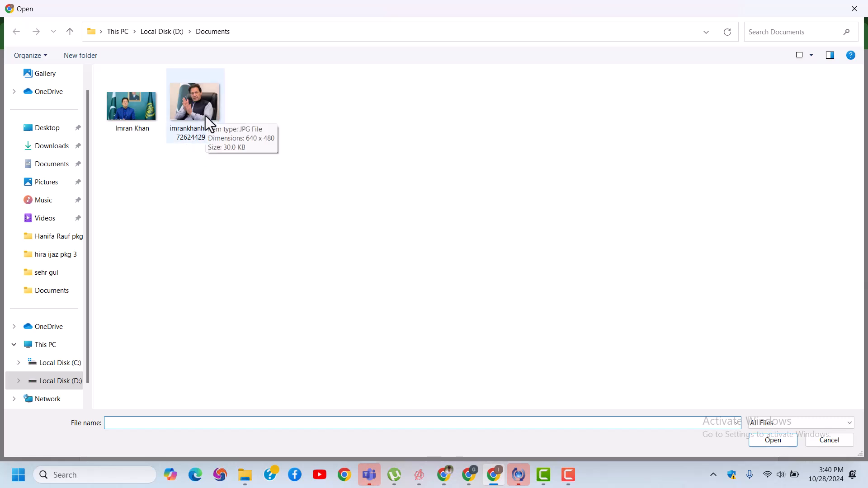
{"action": "double_click", "coordinate": [205, 115]}
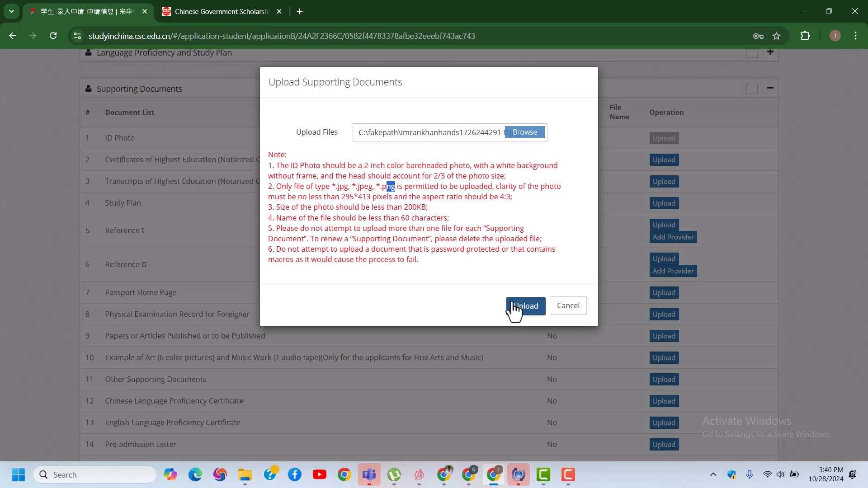
{"action": "left_click", "coordinate": [513, 306]}
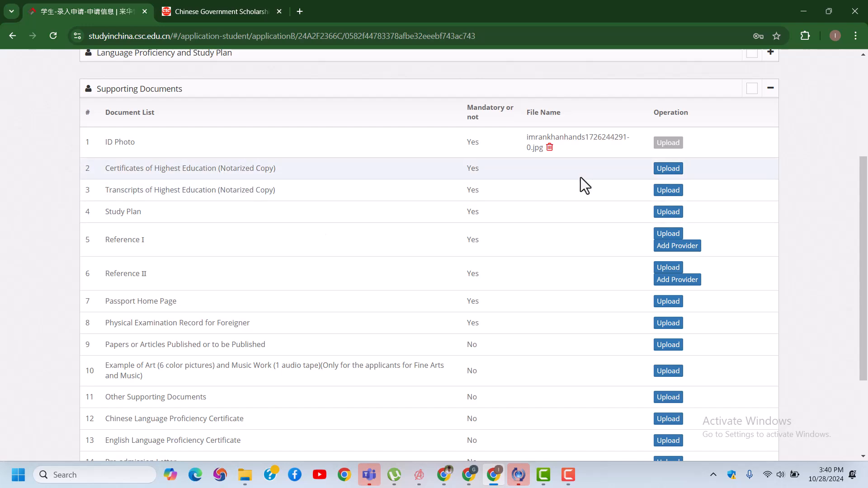
- Upload the CV PDF as the Highest Education Certificate after the JPG attempt fails
{"action": "left_click", "coordinate": [660, 170]}
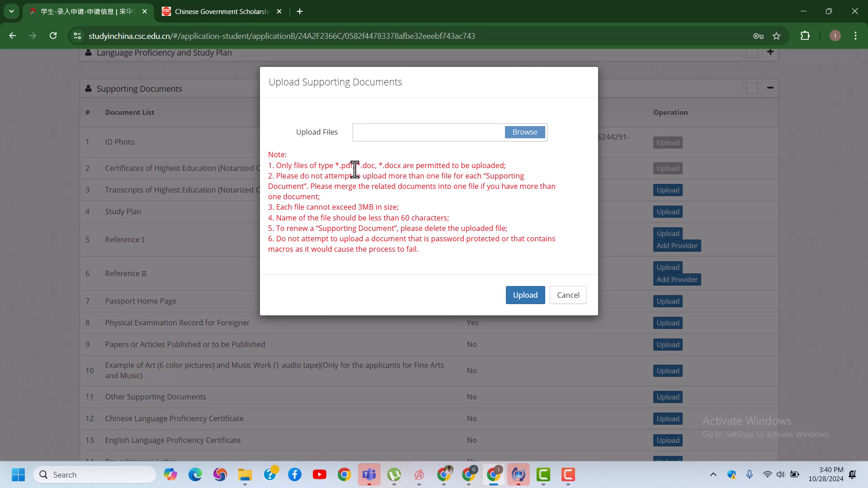
{"action": "left_click_drag", "start_coordinate": [366, 167], "coordinate": [402, 168]}
{"action": "double_click", "coordinate": [404, 168]}
{"action": "left_click", "coordinate": [529, 132]}
{"action": "double_click", "coordinate": [212, 118]}
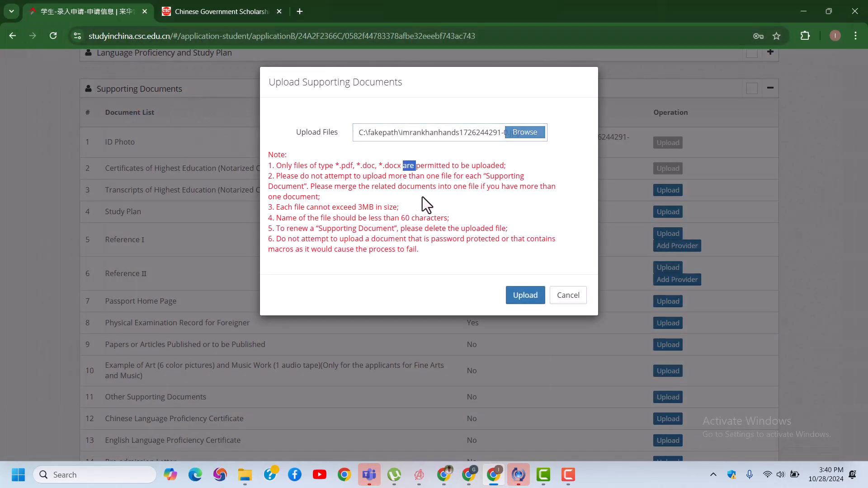
{"action": "left_click_drag", "start_coordinate": [325, 208], "coordinate": [365, 207]}
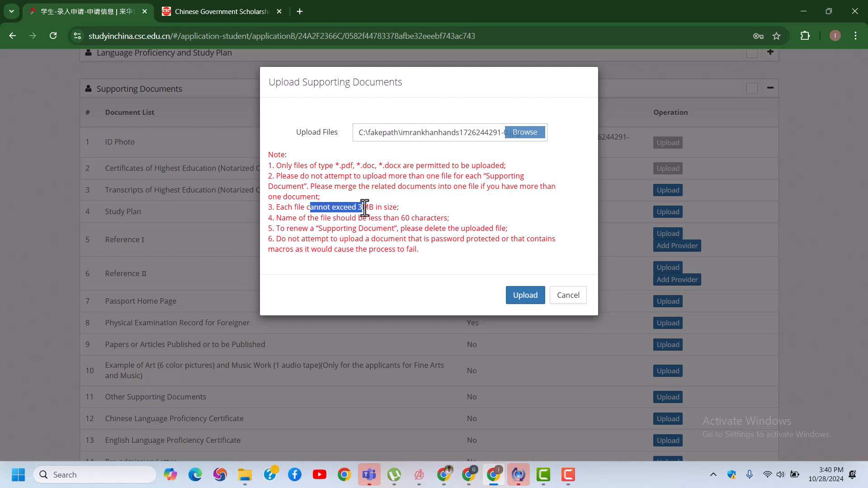
{"action": "double_click", "coordinate": [364, 207]}
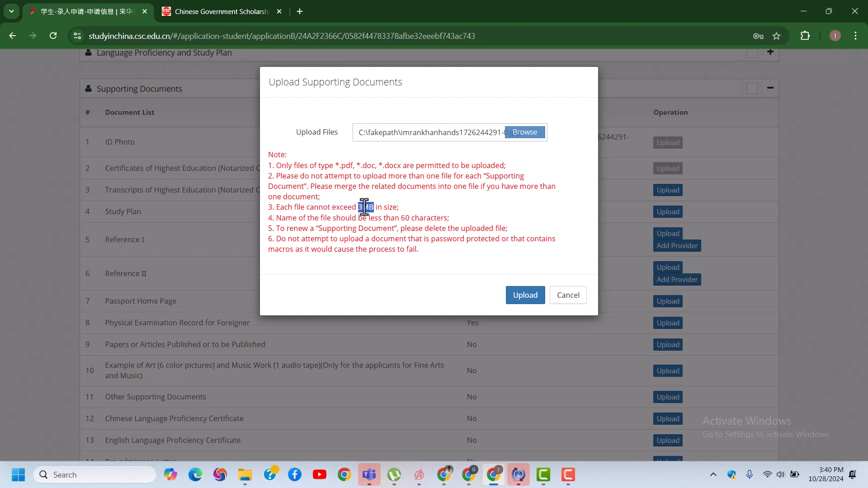
{"action": "left_click", "coordinate": [520, 296]}
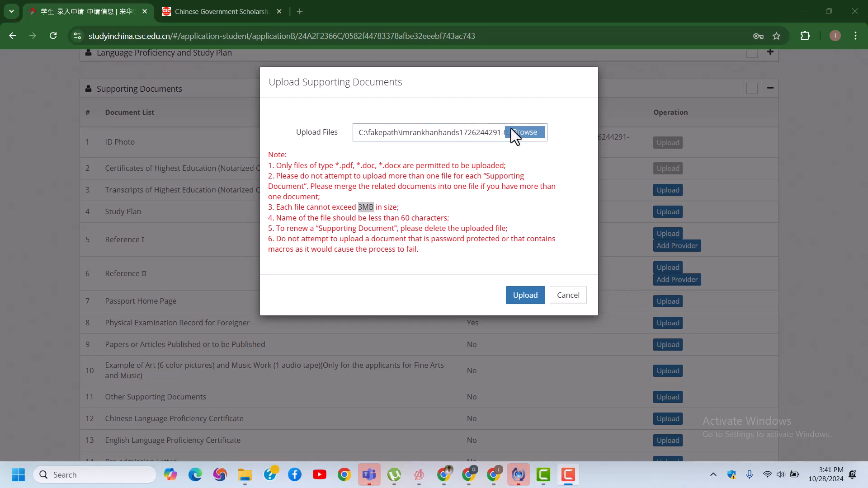
{"action": "left_click", "coordinate": [522, 136]}
{"action": "double_click", "coordinate": [262, 107]}
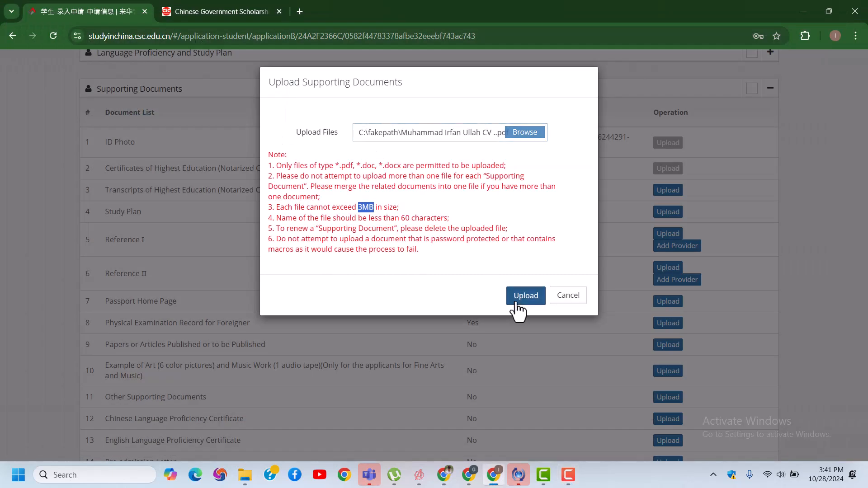
{"action": "left_click", "coordinate": [517, 302]}
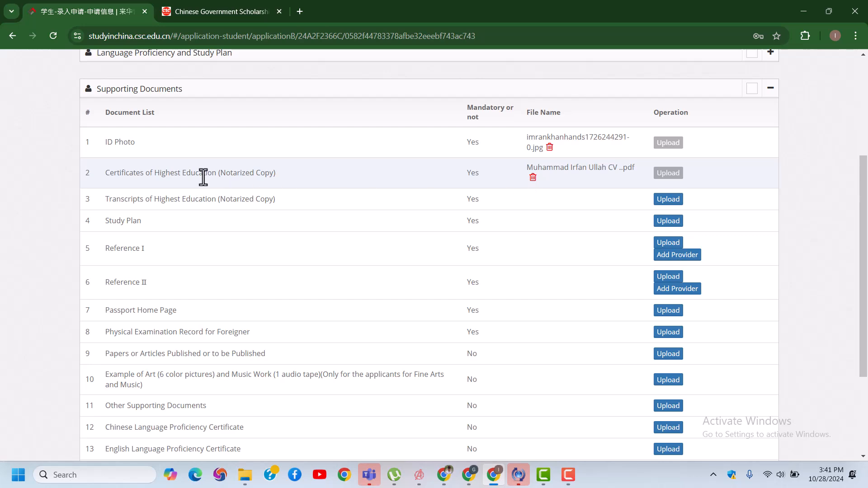
- Upload the CV PDF for Transcripts and Study Plan, then decline uploading Reference I yourself
{"action": "left_click", "coordinate": [669, 199]}
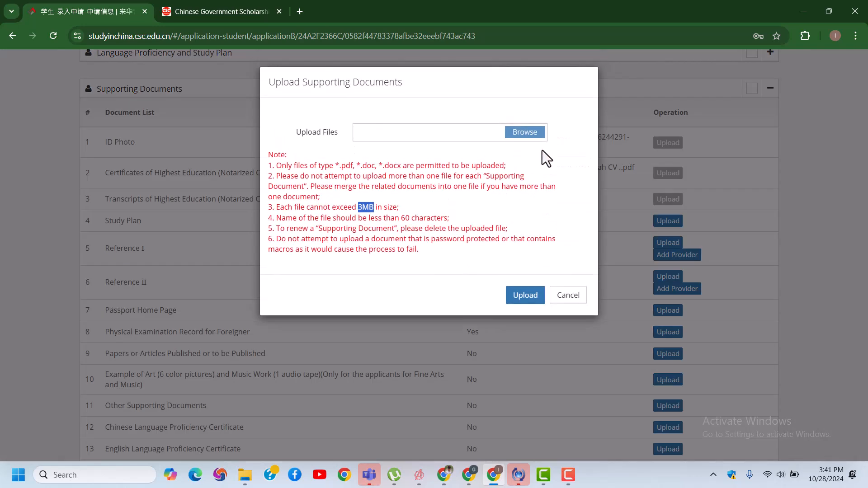
{"action": "left_click", "coordinate": [524, 132]}
{"action": "double_click", "coordinate": [269, 113]}
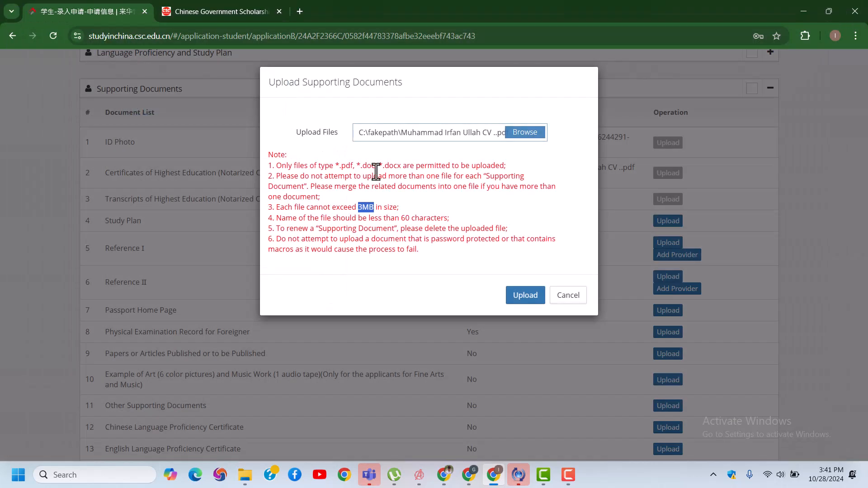
{"action": "left_click", "coordinate": [524, 295]}
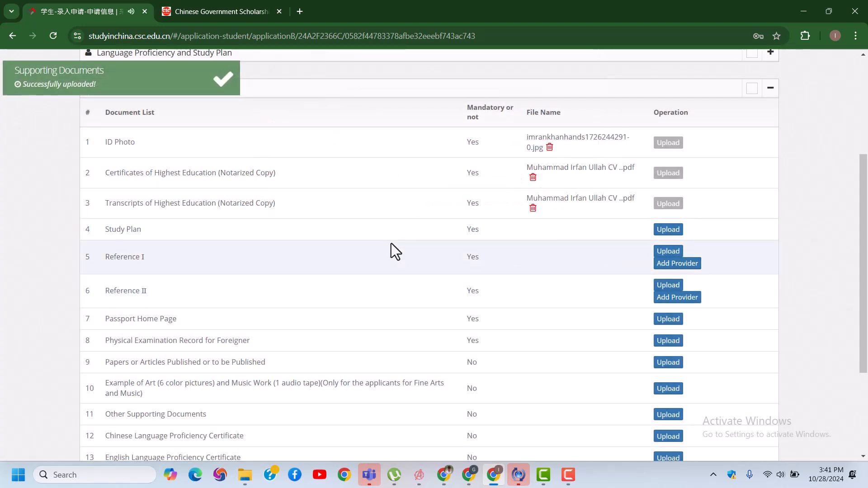
{"action": "left_click", "coordinate": [664, 230]}
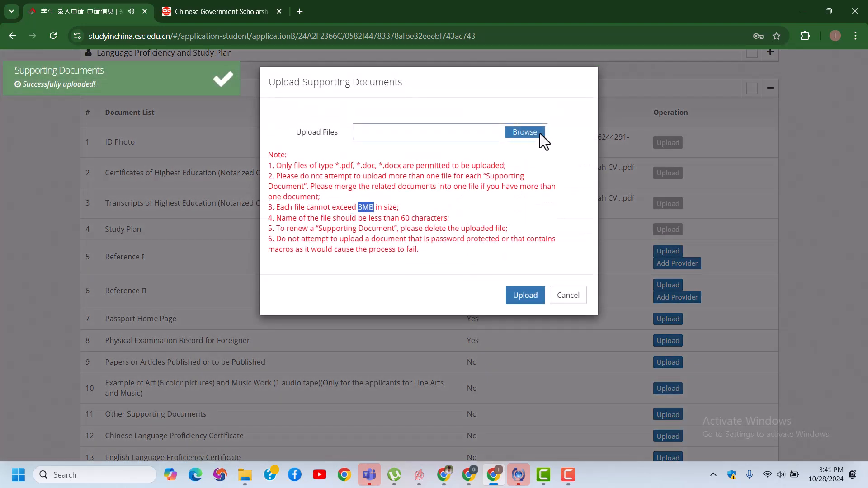
{"action": "left_click", "coordinate": [539, 134]}
{"action": "double_click", "coordinate": [258, 113]}
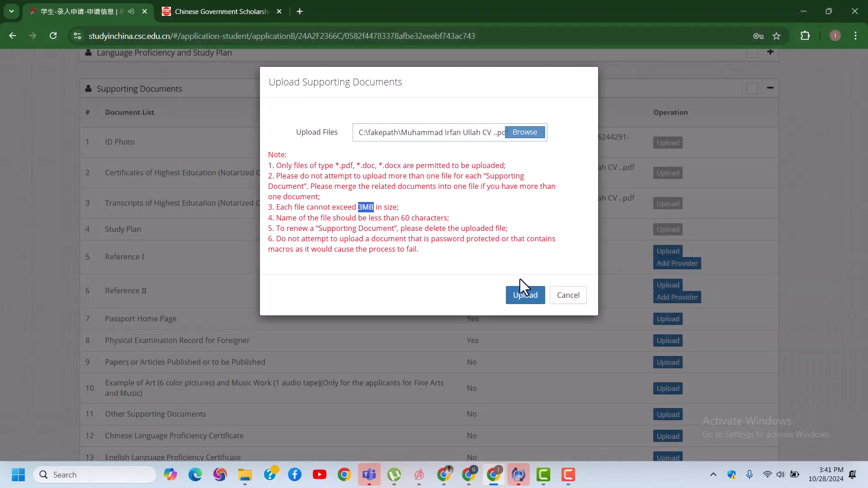
{"action": "left_click", "coordinate": [520, 293]}
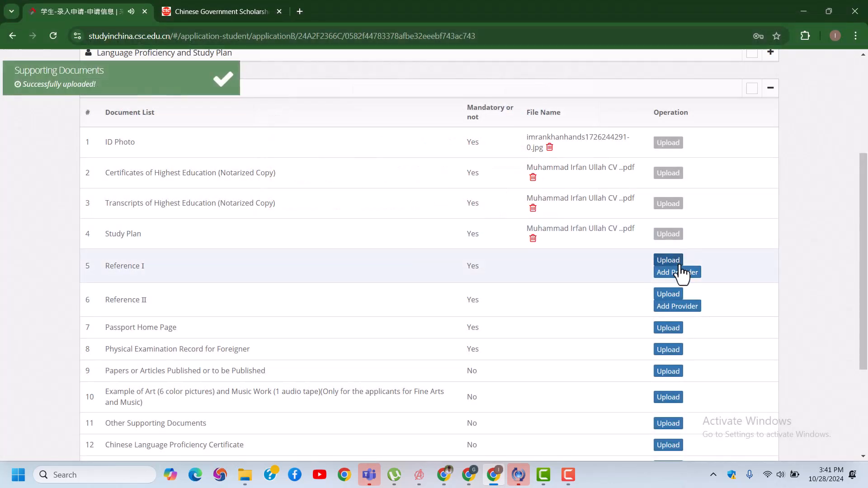
{"action": "left_click", "coordinate": [678, 263]}
{"action": "left_click", "coordinate": [661, 259]}
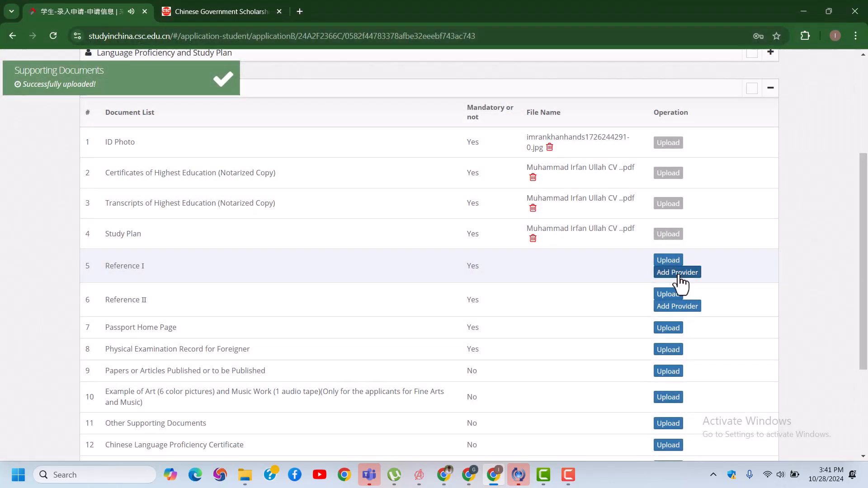
{"action": "left_click", "coordinate": [678, 275]}
{"action": "left_click", "coordinate": [627, 254]}
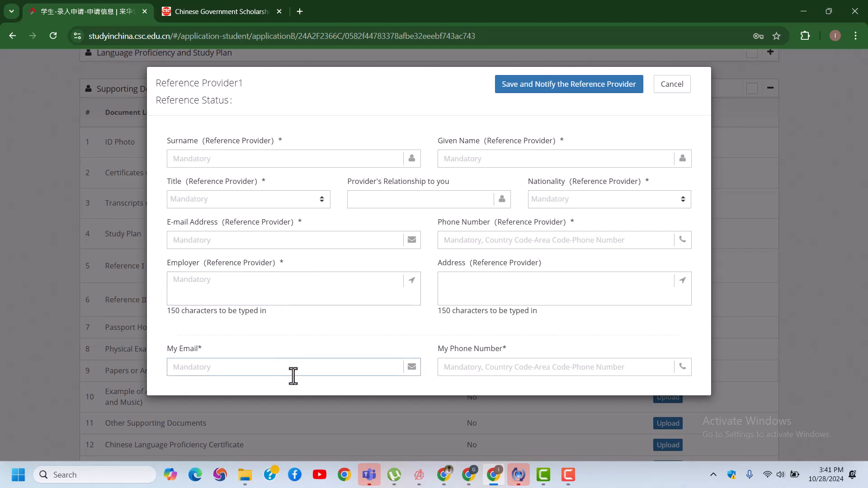
{"action": "left_click", "coordinate": [569, 475]}
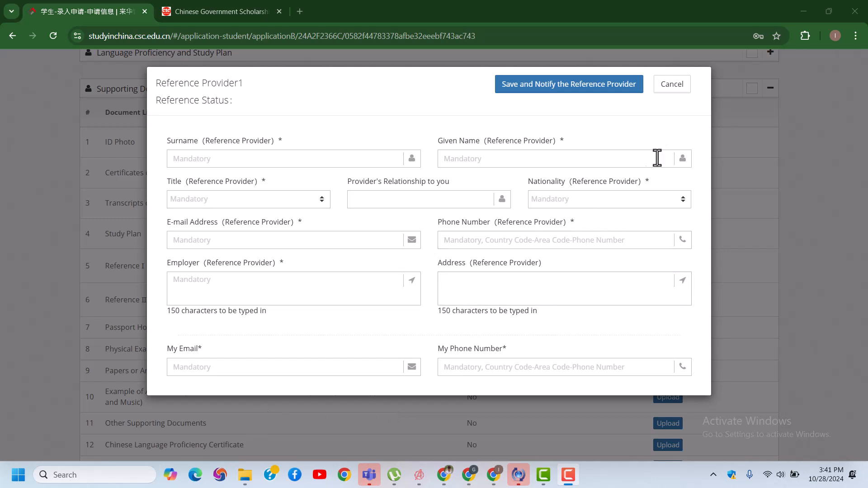
{"action": "left_click", "coordinate": [679, 89]}
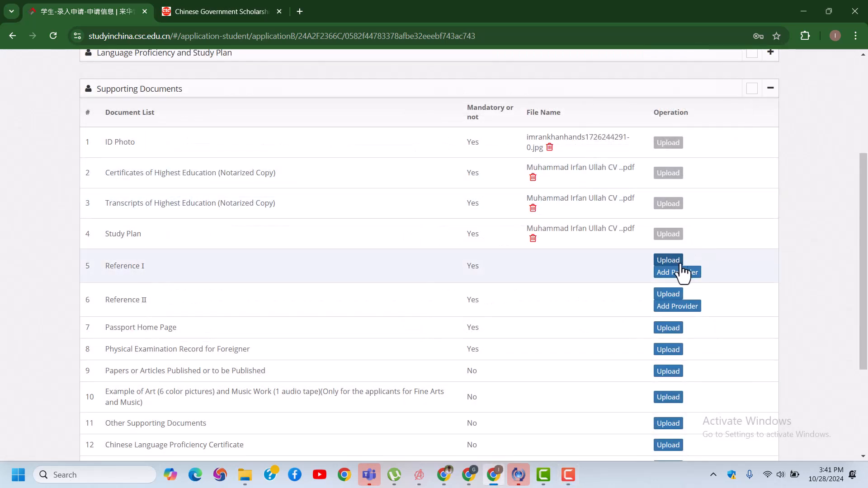
- Confirm self-upload and attach the CV PDF from Documents to Reference I and Reference II
{"action": "left_click", "coordinate": [669, 261]}
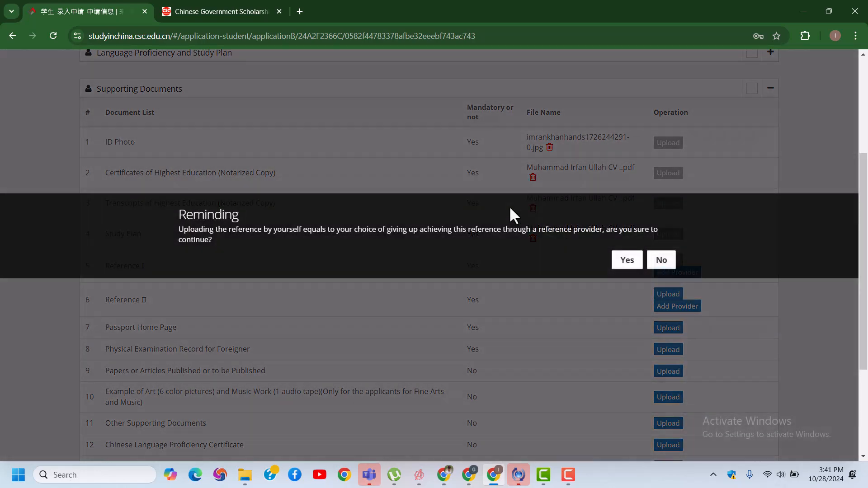
{"action": "left_click", "coordinate": [630, 258]}
{"action": "left_click", "coordinate": [520, 133]}
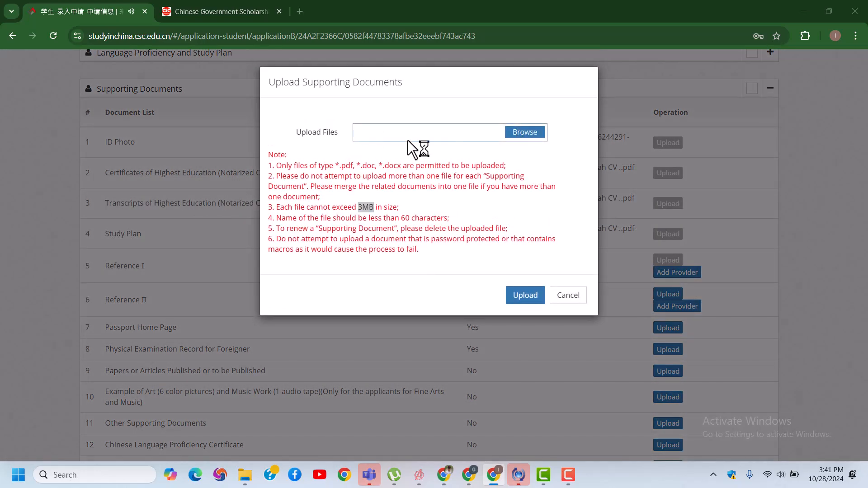
{"action": "double_click", "coordinate": [253, 100]}
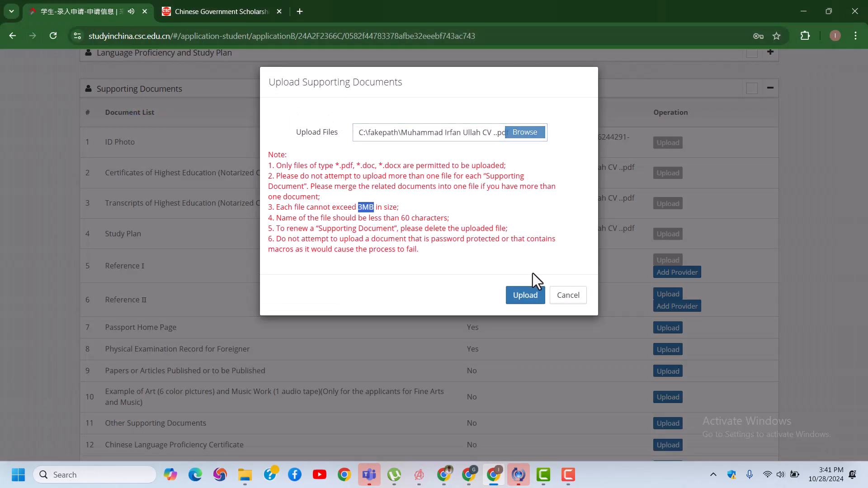
{"action": "left_click", "coordinate": [524, 298]}
{"action": "left_click", "coordinate": [668, 294]}
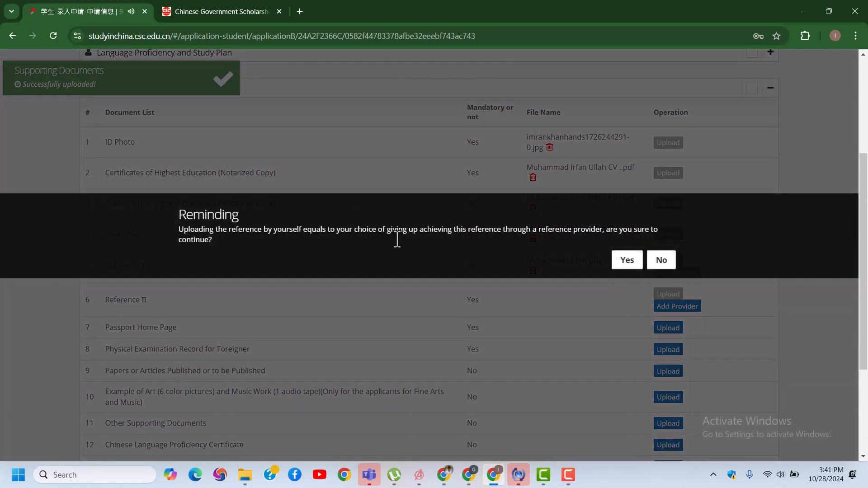
{"action": "left_click", "coordinate": [626, 261]}
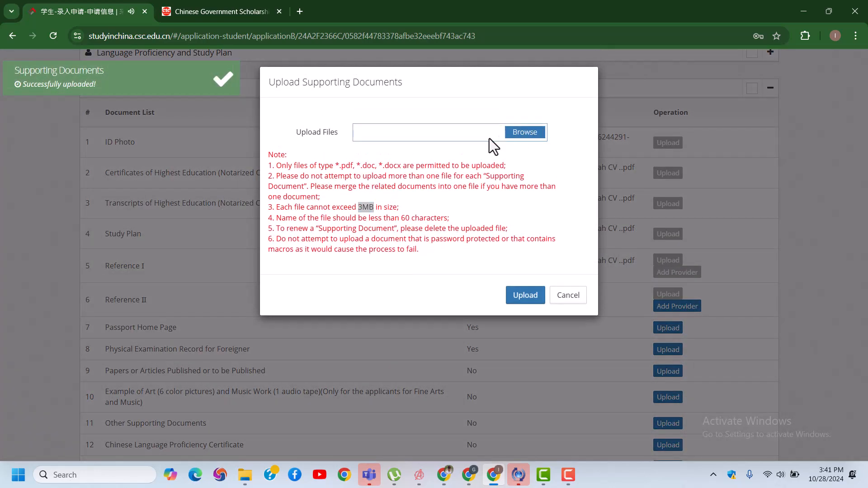
{"action": "left_click", "coordinate": [502, 135]}
{"action": "double_click", "coordinate": [259, 104]}
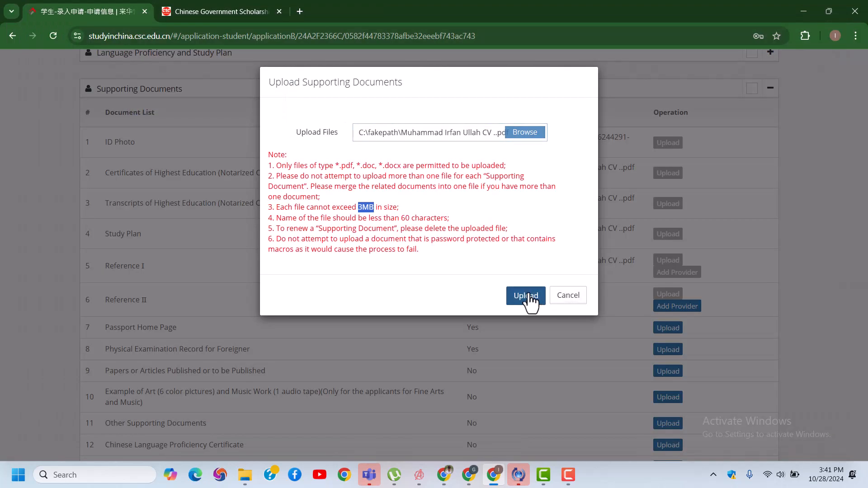
{"action": "left_click", "coordinate": [523, 295]}
{"action": "scroll", "coordinate": [623, 310], "scroll_direction": "down", "scroll_amount": 1}
- Attach the CV PDF from Documents to rows 7 and 8, Passport Home Page and Physical Examination Record
{"action": "left_click", "coordinate": [667, 273]}
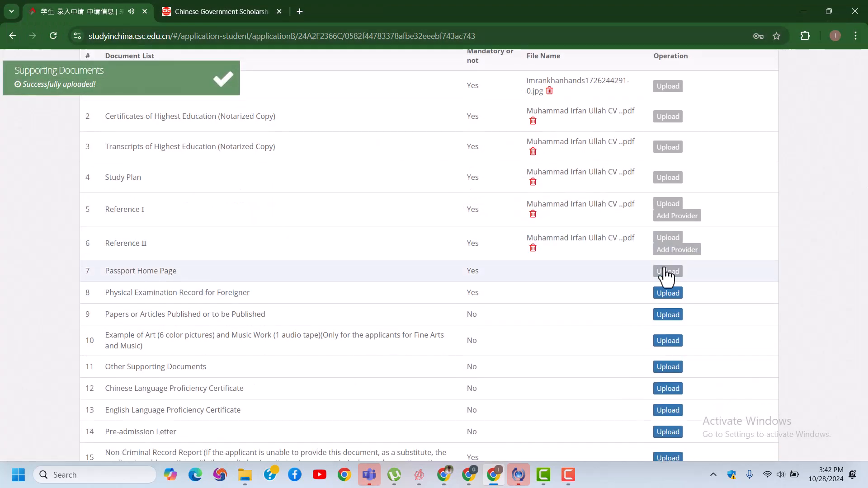
{"action": "left_click", "coordinate": [531, 134]}
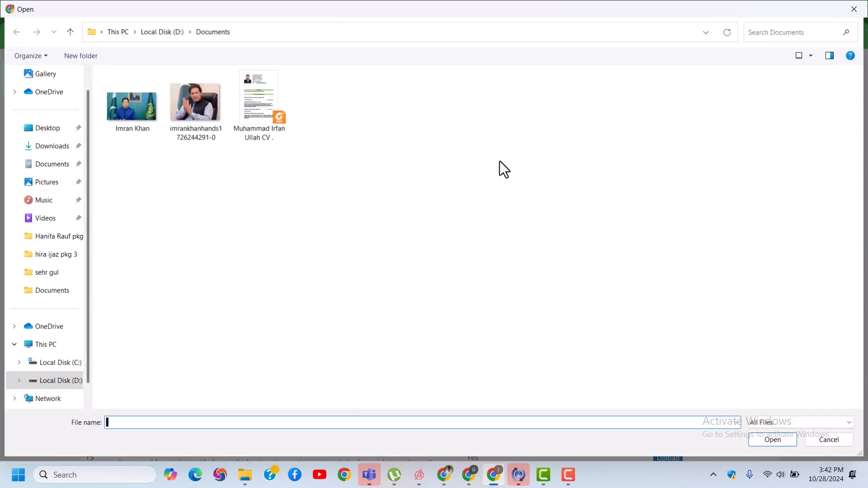
{"action": "double_click", "coordinate": [273, 109]}
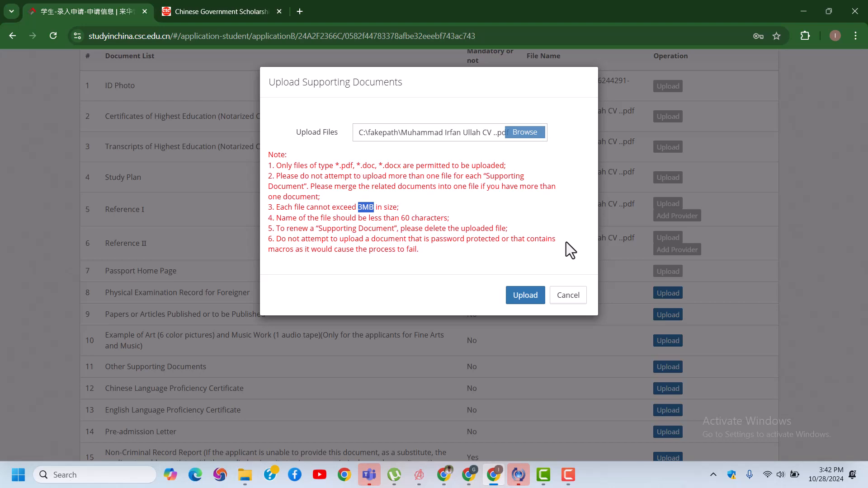
{"action": "left_click", "coordinate": [524, 295]}
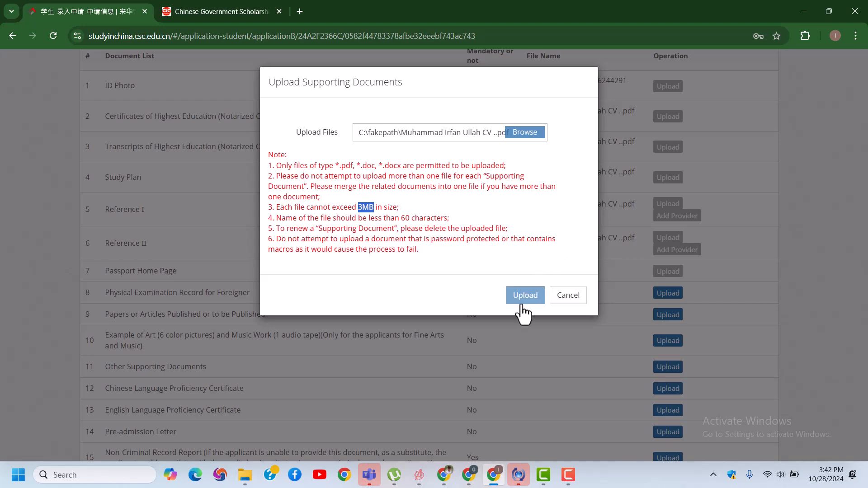
{"action": "scroll", "coordinate": [678, 308], "scroll_direction": "down", "scroll_amount": 2}
{"action": "left_click", "coordinate": [671, 246]}
{"action": "left_click", "coordinate": [523, 131]}
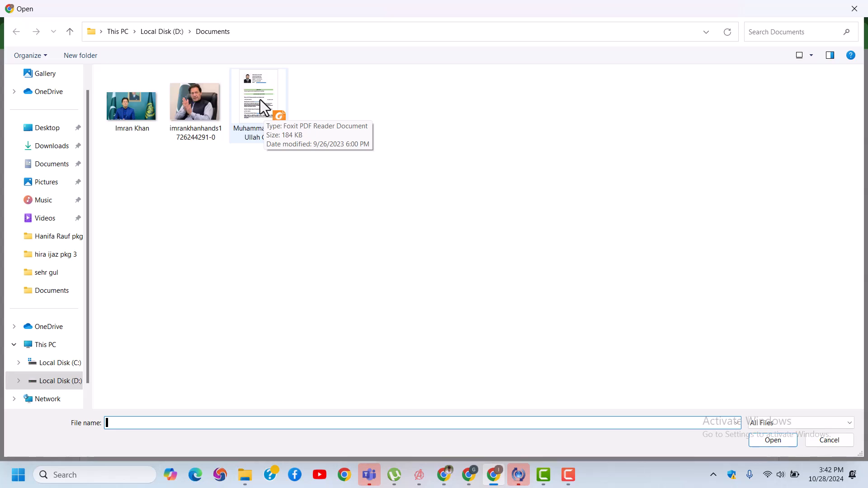
{"action": "double_click", "coordinate": [260, 100]}
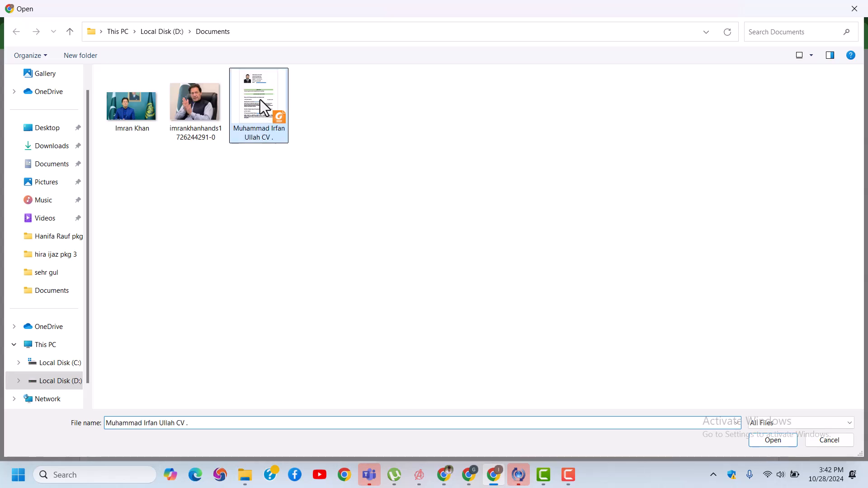
{"action": "left_click", "coordinate": [515, 297]}
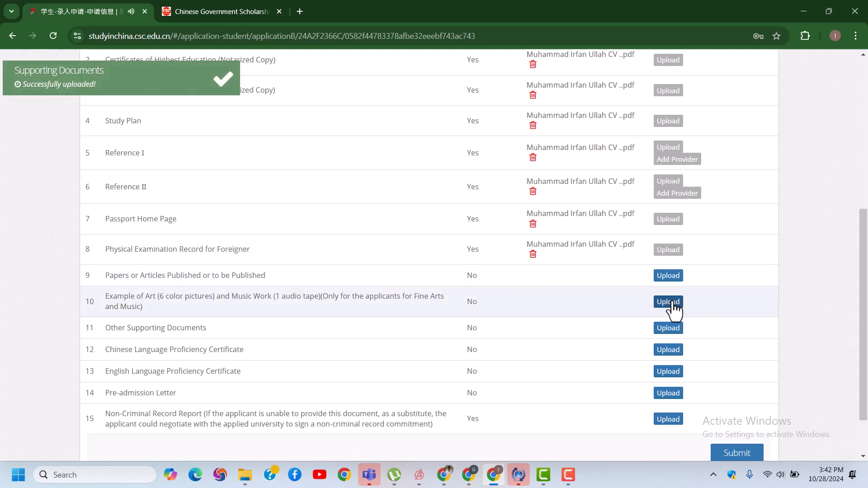
- Upload the CV PDF to the Other Supporting Documents row
{"action": "scroll", "coordinate": [665, 290], "scroll_direction": "down", "scroll_amount": 2}
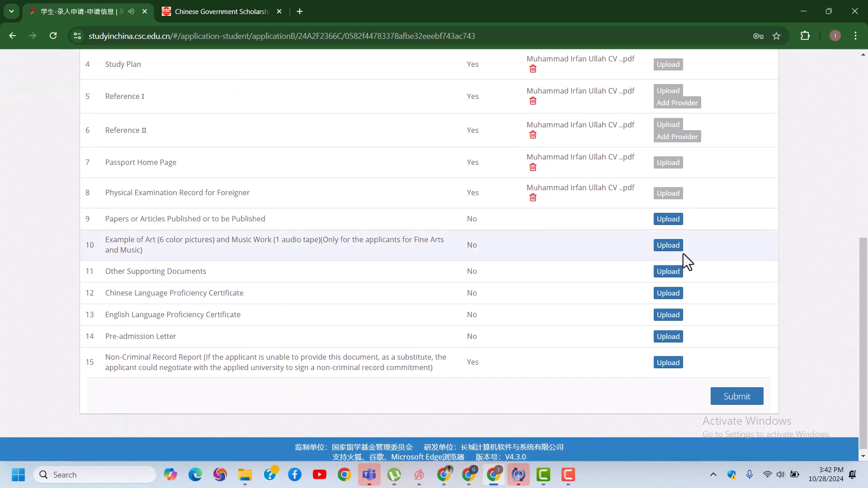
{"action": "left_click", "coordinate": [665, 273]}
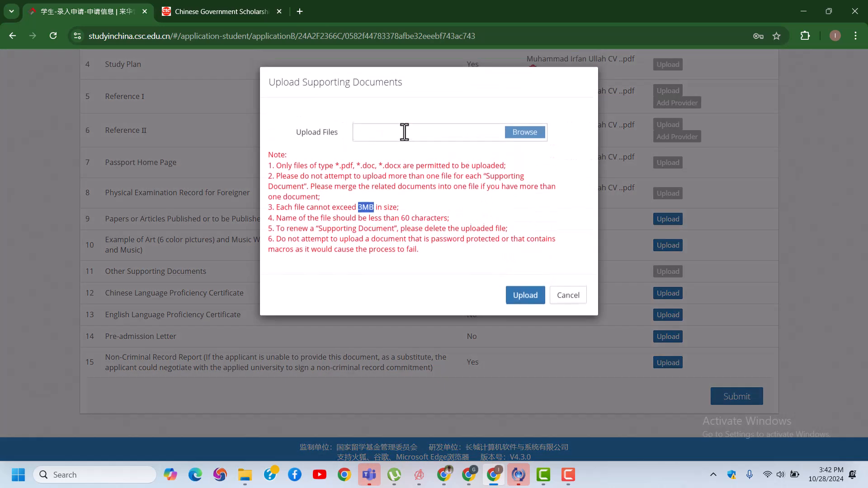
{"action": "left_click", "coordinate": [525, 135]}
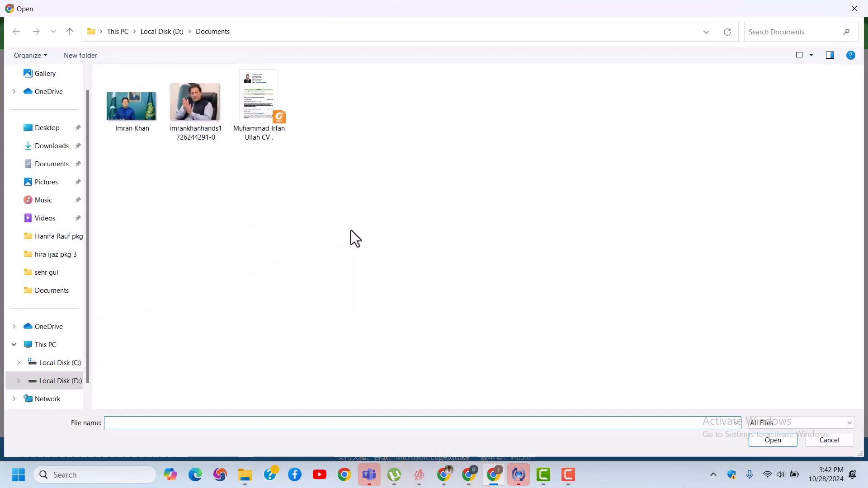
{"action": "double_click", "coordinate": [277, 109]}
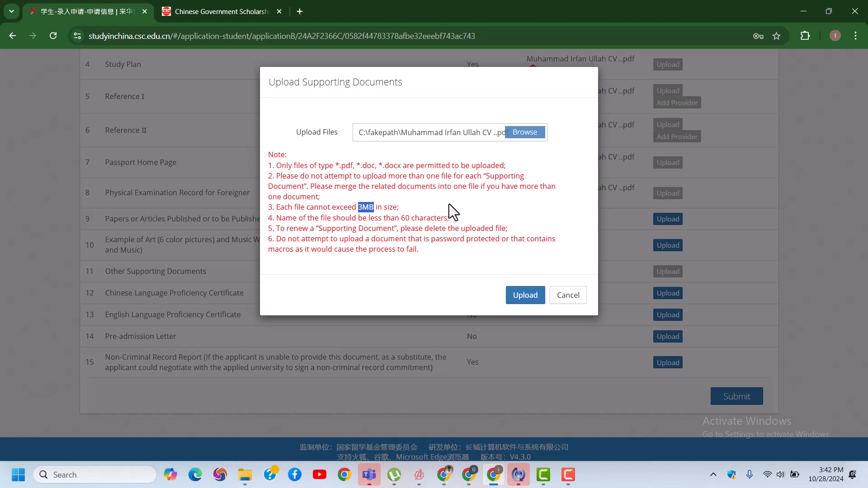
{"action": "left_click", "coordinate": [517, 299]}
- Upload the same CV PDF for the Chinese and English Language Proficiency Certificate rows
{"action": "left_click", "coordinate": [676, 303]}
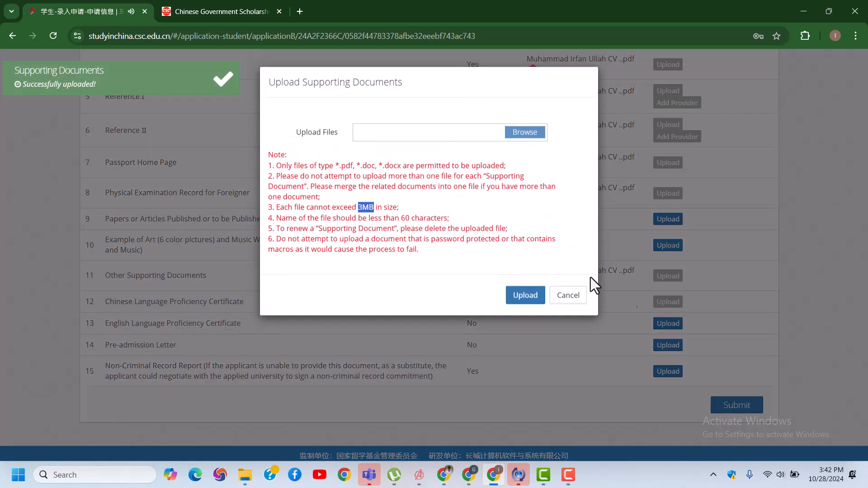
{"action": "left_click", "coordinate": [525, 133]}
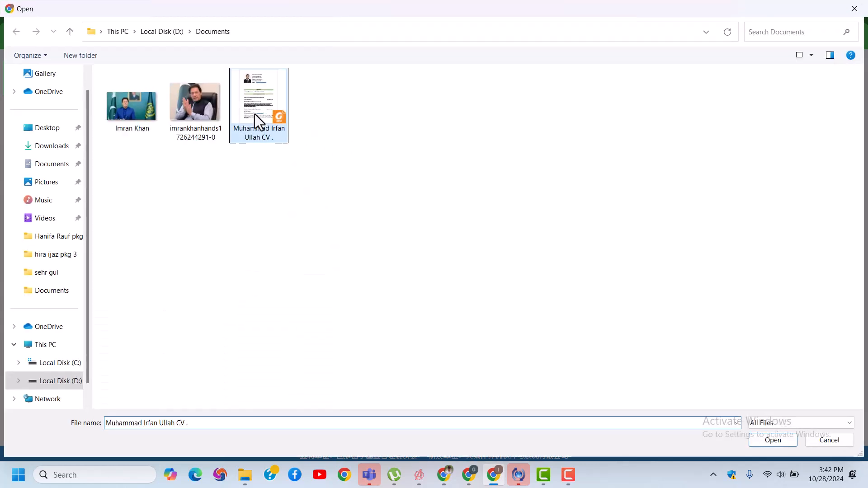
{"action": "double_click", "coordinate": [254, 113]}
{"action": "left_click", "coordinate": [520, 296]}
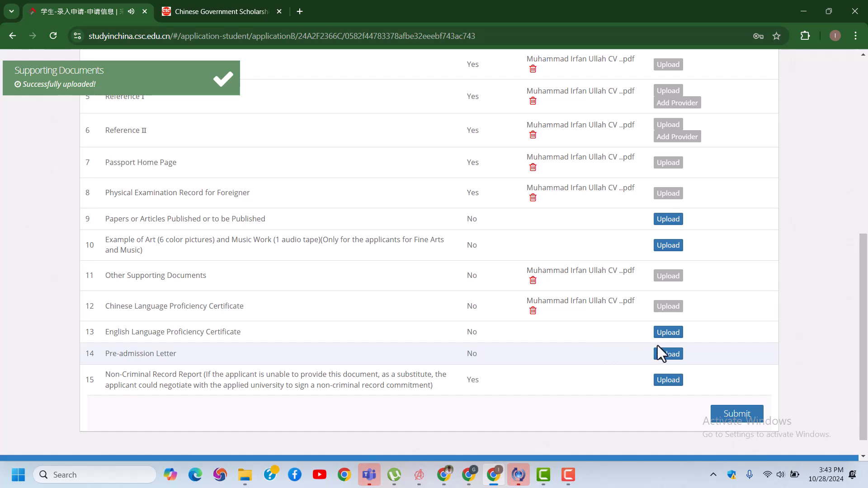
{"action": "left_click", "coordinate": [665, 334]}
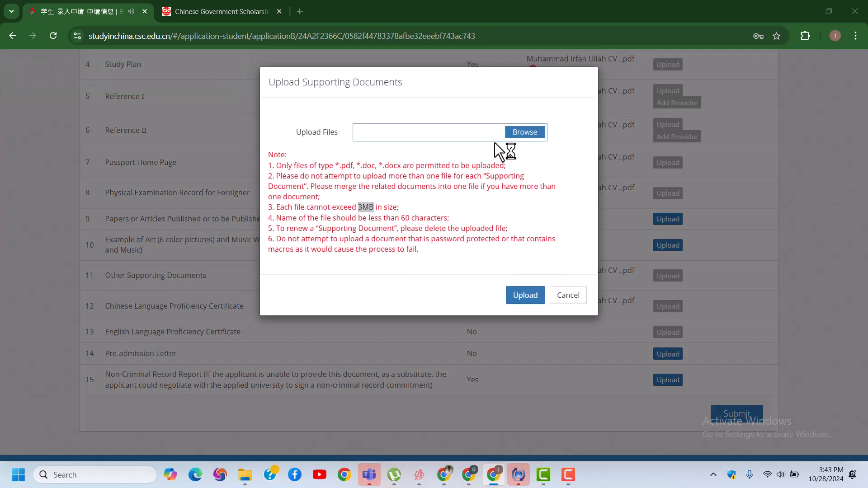
{"action": "left_click", "coordinate": [520, 133]}
{"action": "double_click", "coordinate": [271, 112]}
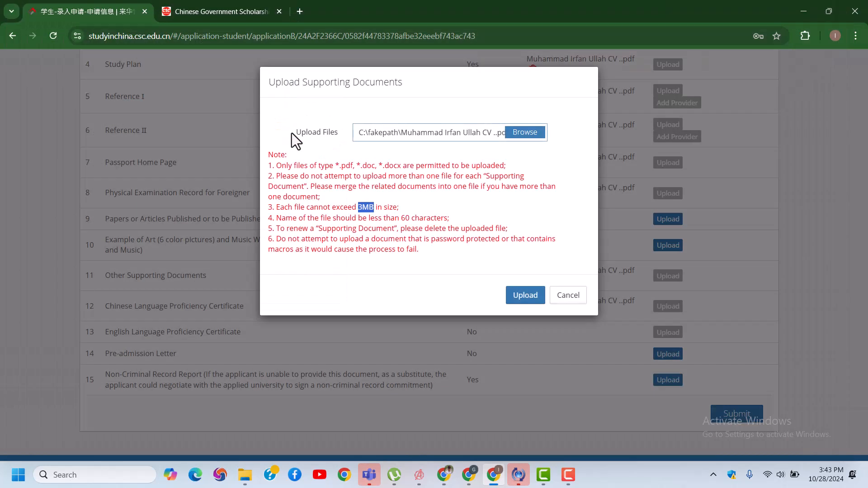
{"action": "left_click", "coordinate": [516, 296]}
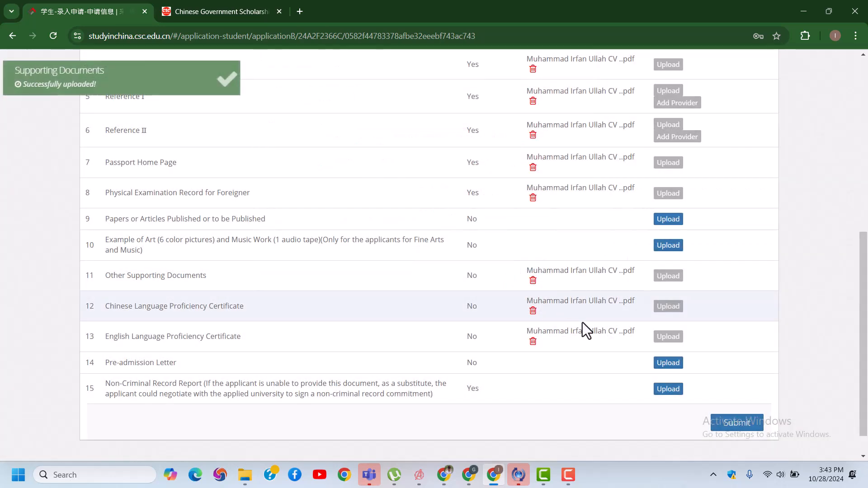
{"action": "scroll", "coordinate": [655, 340], "scroll_direction": "down", "scroll_amount": 1}
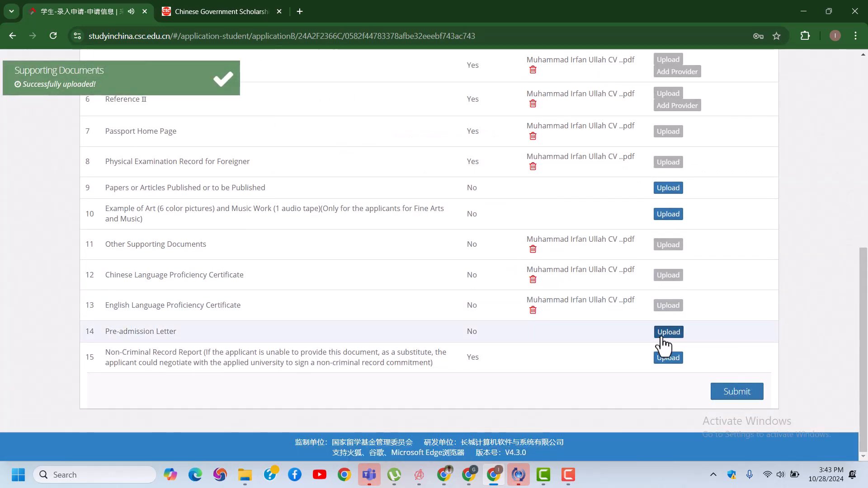
- Start and then cancel a Pre-admission Letter upload
{"action": "left_click", "coordinate": [663, 337]}
{"action": "left_click", "coordinate": [565, 294]}
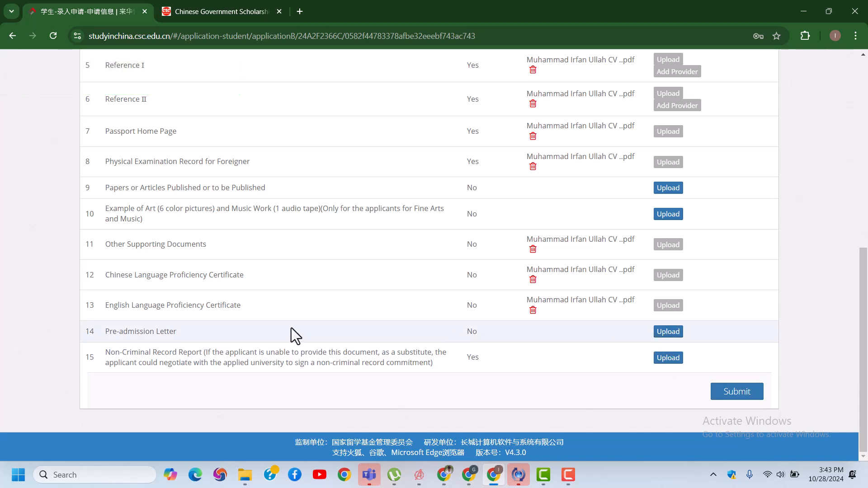
{"action": "left_click_drag", "start_coordinate": [119, 332], "coordinate": [263, 335]}
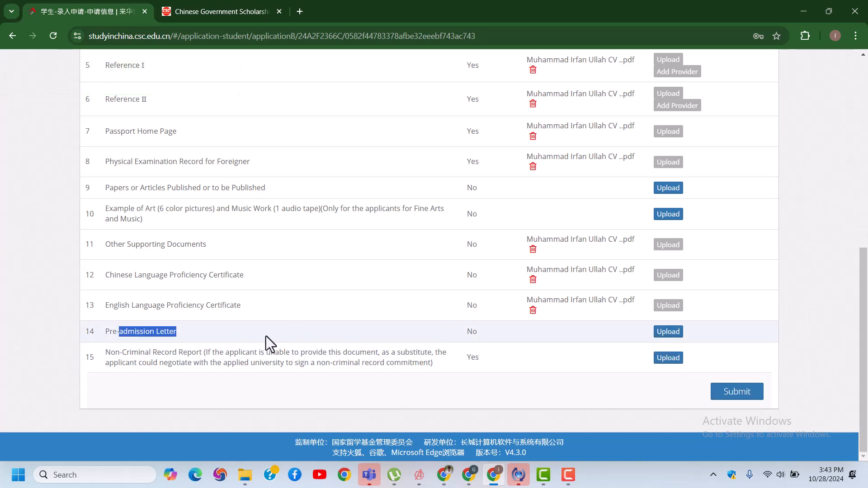
{"action": "left_click", "coordinate": [420, 342]}
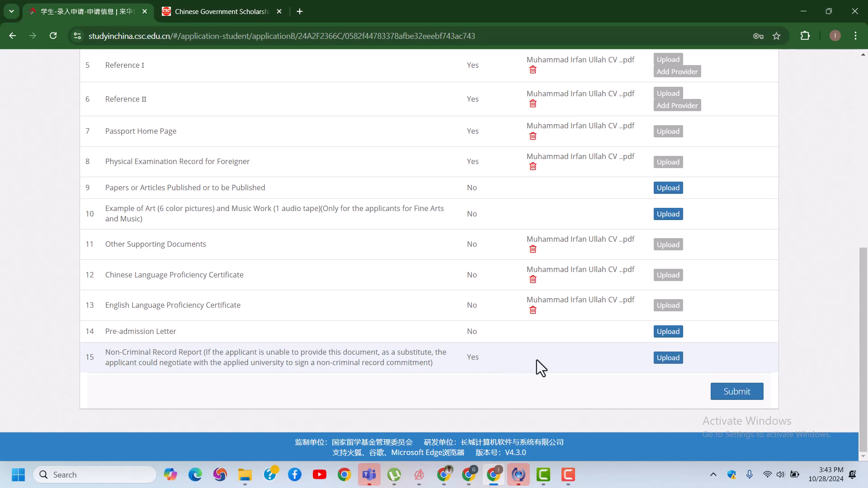
- Upload the CV PDF as the Non-Criminal Record Report in row 15
{"action": "left_click", "coordinate": [669, 358]}
{"action": "left_click", "coordinate": [522, 132]}
{"action": "double_click", "coordinate": [260, 111]}
{"action": "left_click", "coordinate": [526, 297]}
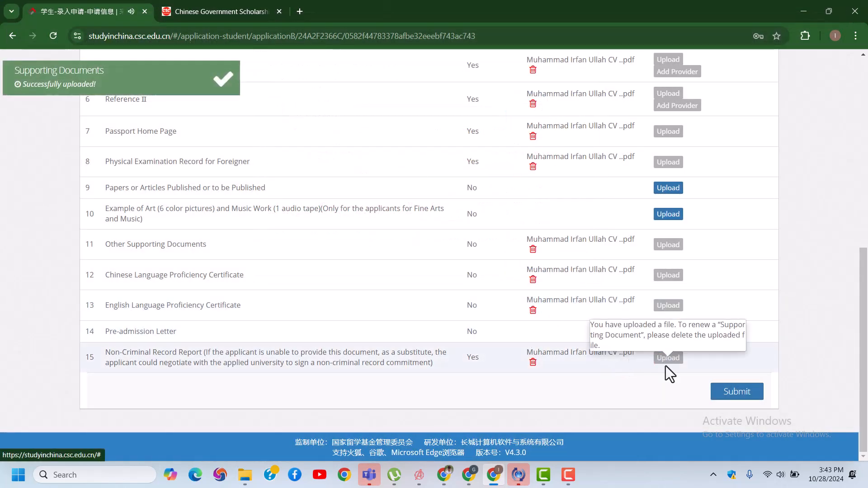
- Submit from the bottom of Supporting Documents to bring up the CSC Statement of Applicant
{"action": "scroll", "coordinate": [735, 389], "scroll_direction": "up", "scroll_amount": 1}
{"action": "scroll", "coordinate": [735, 393], "scroll_direction": "up", "scroll_amount": 4}
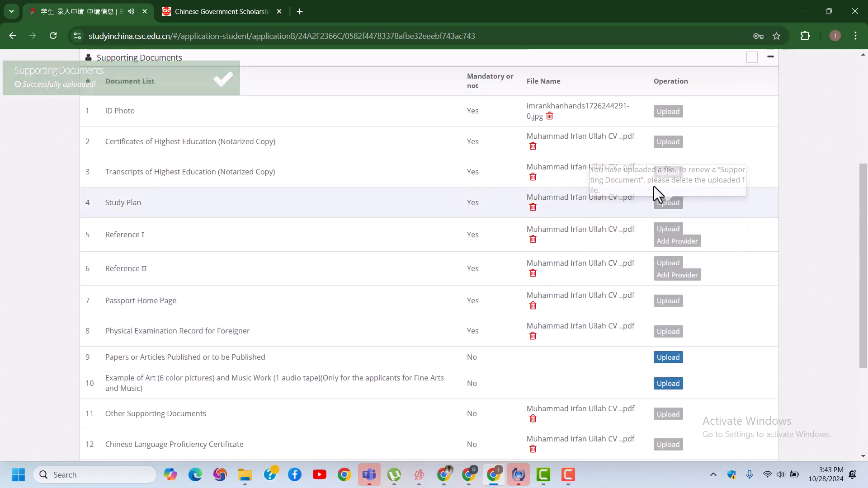
{"action": "scroll", "coordinate": [606, 235], "scroll_direction": "down", "scroll_amount": 3}
{"action": "scroll", "coordinate": [587, 227], "scroll_direction": "up", "scroll_amount": 1}
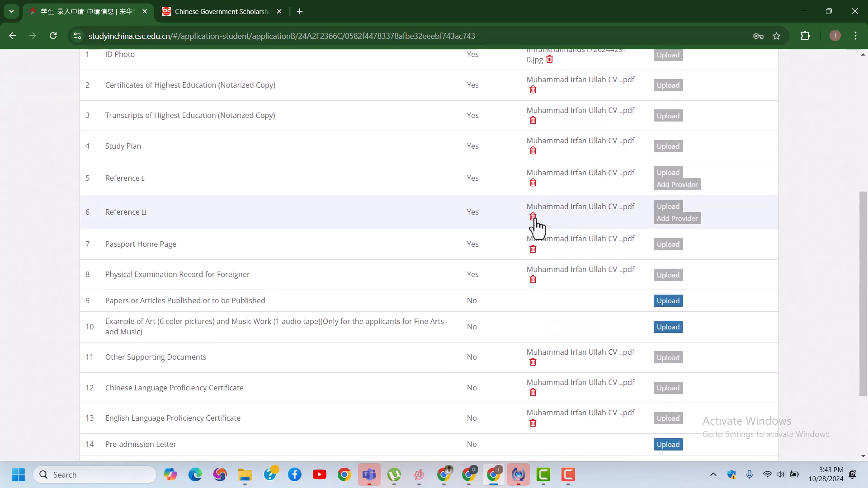
{"action": "scroll", "coordinate": [686, 267], "scroll_direction": "down", "scroll_amount": 3}
{"action": "left_click", "coordinate": [735, 392]}
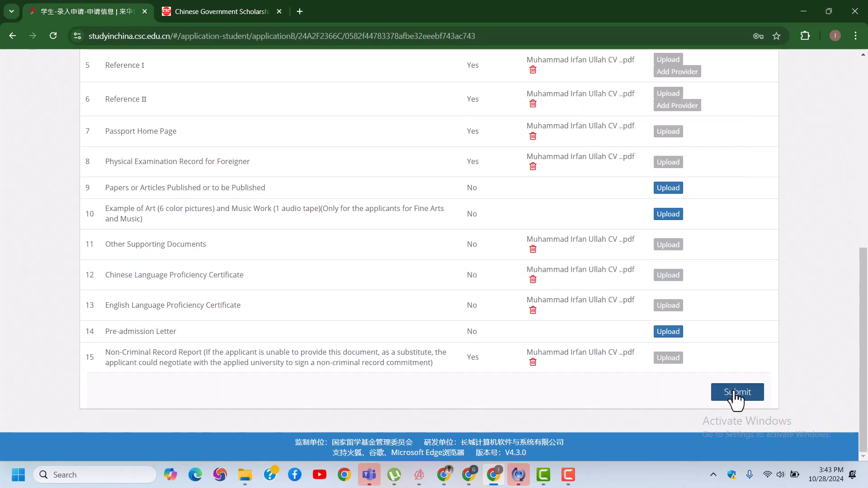
{"action": "scroll", "coordinate": [460, 367], "scroll_direction": "down", "scroll_amount": 3}
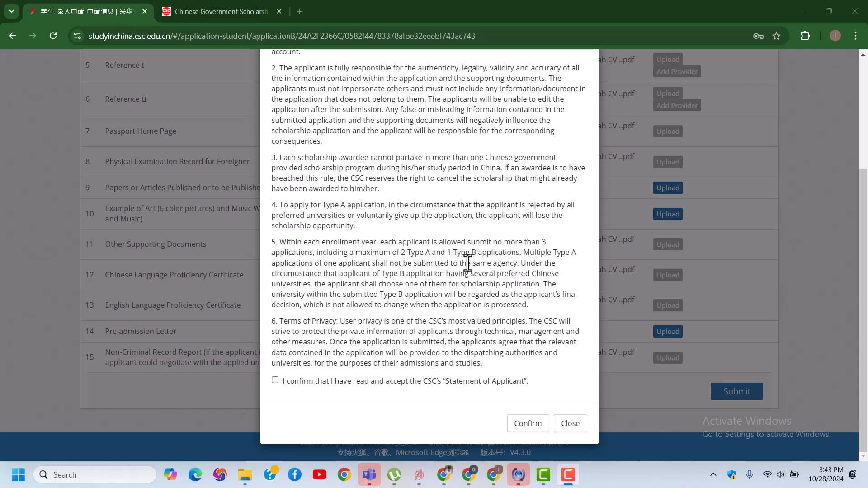
- Review the limits (three applications, 2 Type A, 1 Type B) and tick the acceptance checkbox
{"action": "left_click_drag", "start_coordinate": [524, 244], "coordinate": [547, 243]}
{"action": "left_click", "coordinate": [531, 246]}
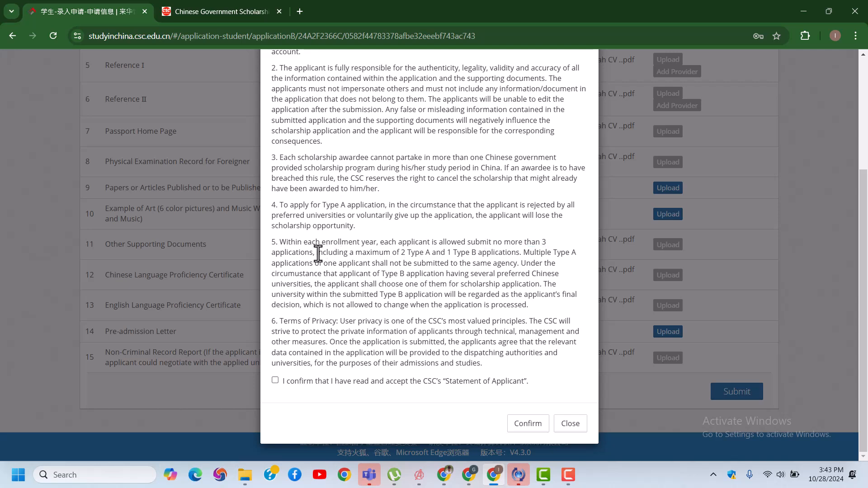
{"action": "left_click_drag", "start_coordinate": [400, 254], "coordinate": [429, 254]}
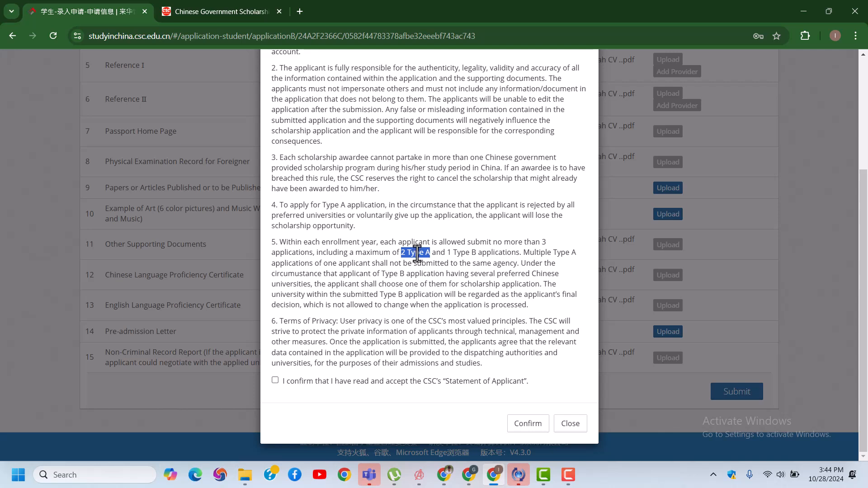
{"action": "left_click_drag", "start_coordinate": [448, 253], "coordinate": [510, 255]}
{"action": "left_click_drag", "start_coordinate": [448, 253], "coordinate": [498, 252]}
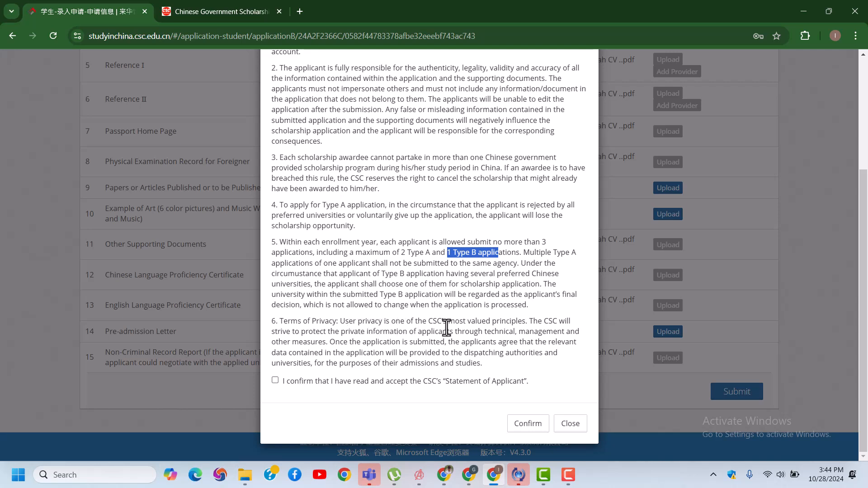
{"action": "left_click", "coordinate": [398, 209]}
{"action": "scroll", "coordinate": [435, 203], "scroll_direction": "up", "scroll_amount": 1}
{"action": "scroll", "coordinate": [435, 202], "scroll_direction": "up", "scroll_amount": 3}
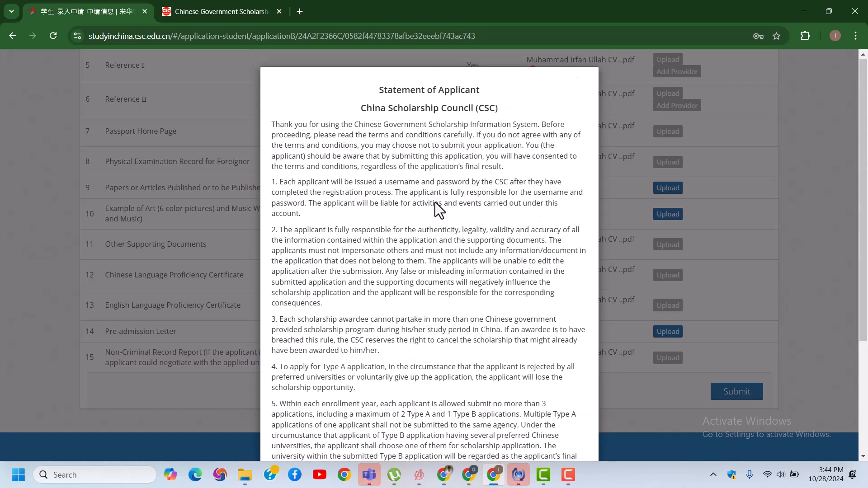
{"action": "scroll", "coordinate": [435, 202], "scroll_direction": "down", "scroll_amount": 3}
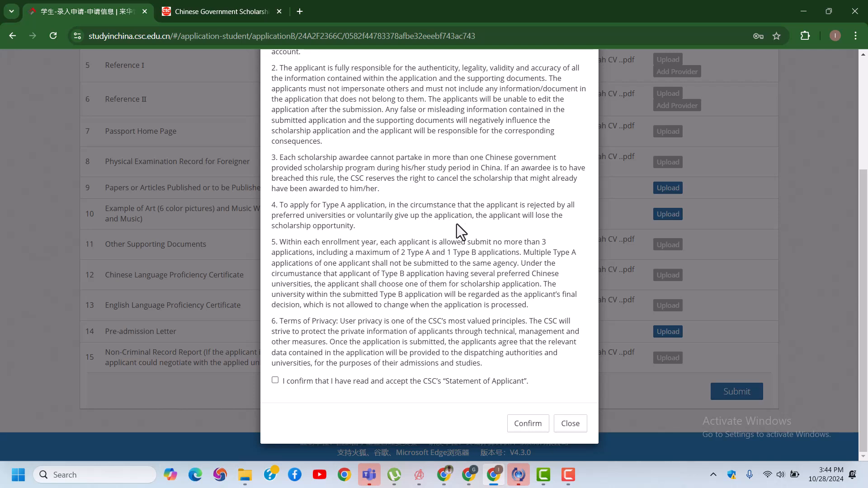
{"action": "left_click", "coordinate": [276, 382]}
- Confirm and submit, checking Dalian University of Technology is listed as Submitted
{"action": "left_click", "coordinate": [525, 425]}
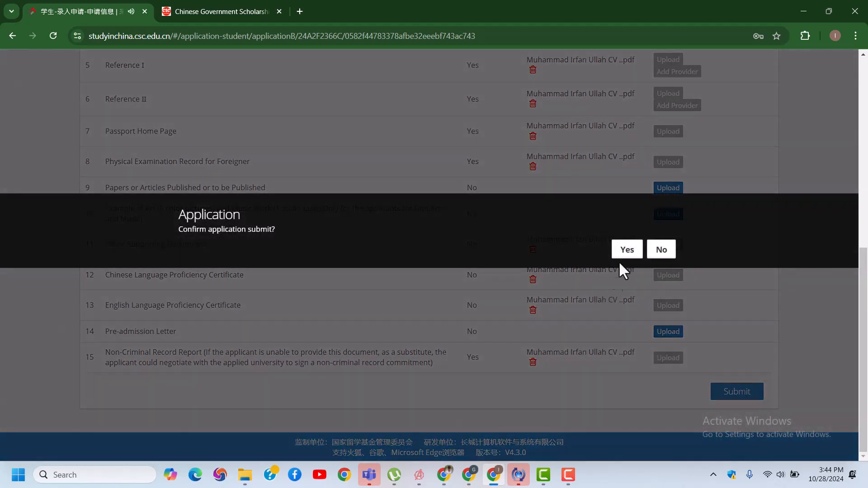
{"action": "left_click", "coordinate": [627, 251]}
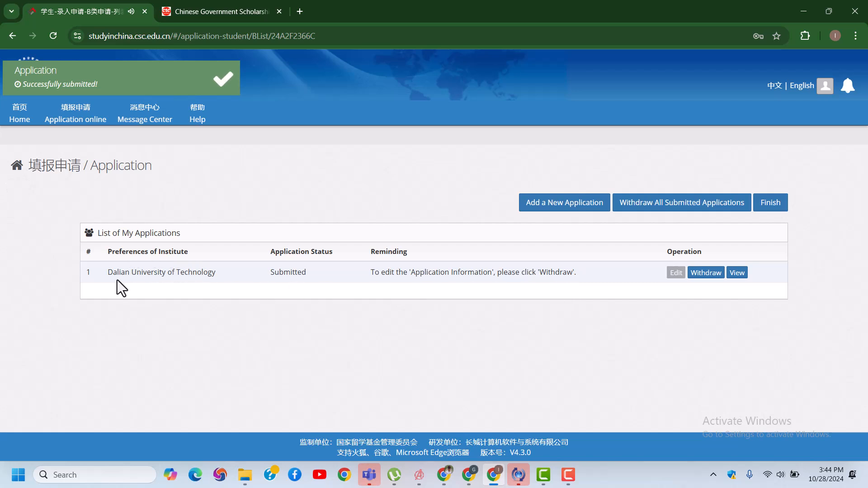
{"action": "left_click_drag", "start_coordinate": [110, 274], "coordinate": [212, 271]}
{"action": "left_click_drag", "start_coordinate": [269, 272], "coordinate": [307, 271]}
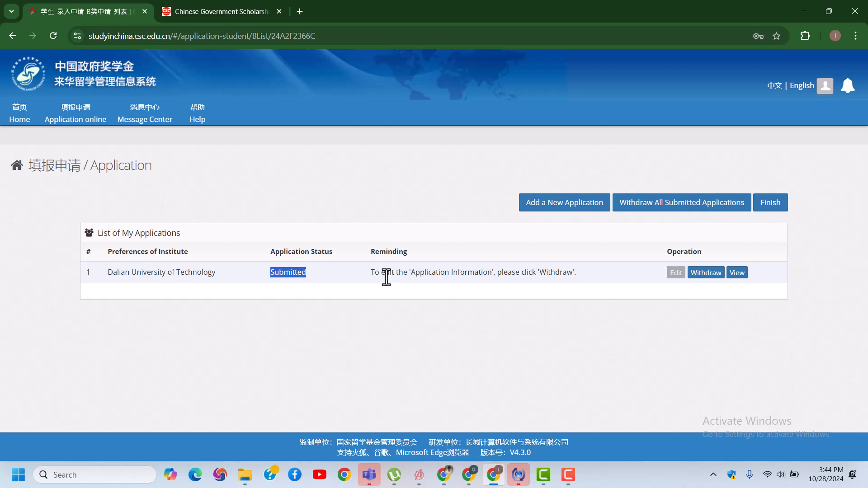
{"action": "left_click_drag", "start_coordinate": [383, 277], "coordinate": [387, 277]}
- Read the reminder about editing and open the submitted application's details
{"action": "left_click_drag", "start_coordinate": [511, 277], "coordinate": [514, 277]}
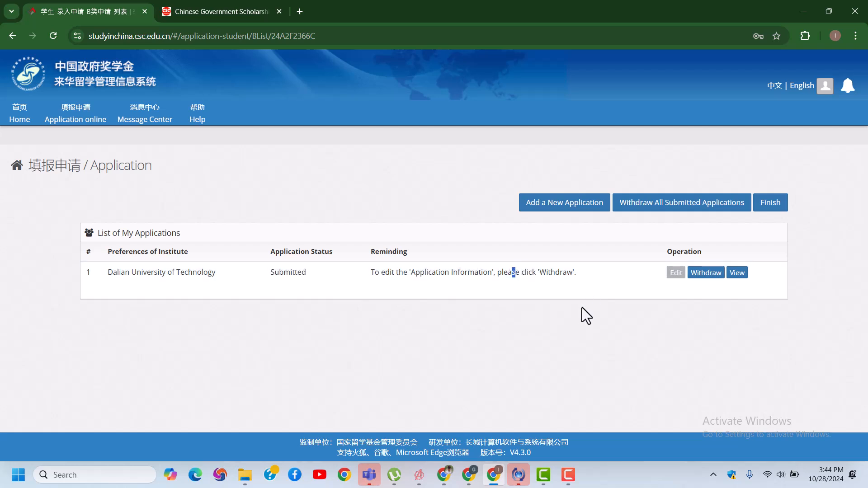
{"action": "left_click", "coordinate": [524, 273]}
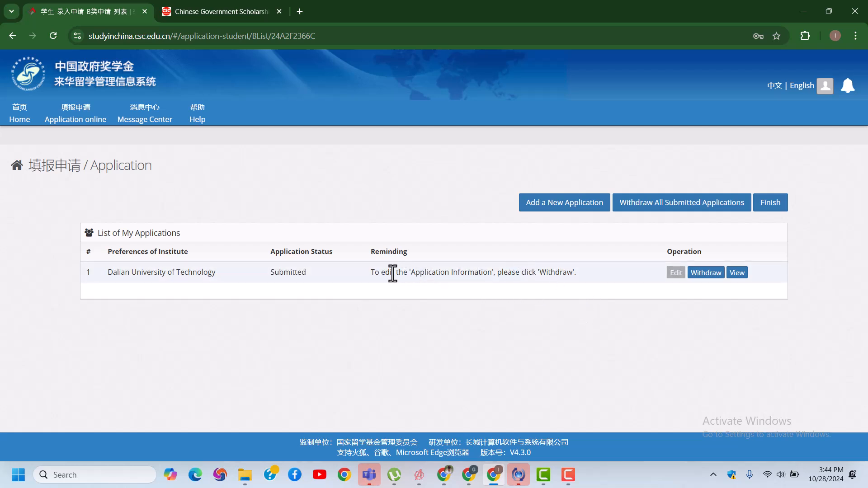
{"action": "left_click_drag", "start_coordinate": [371, 273], "coordinate": [431, 272]}
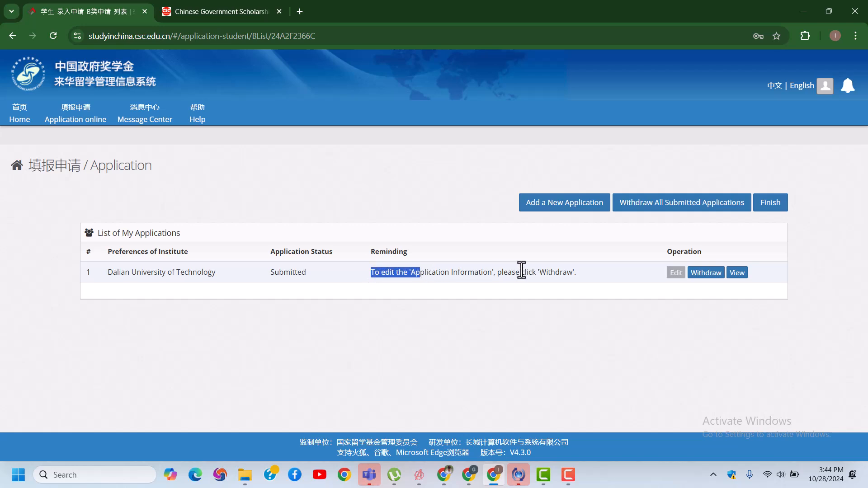
{"action": "left_click", "coordinate": [737, 273]}
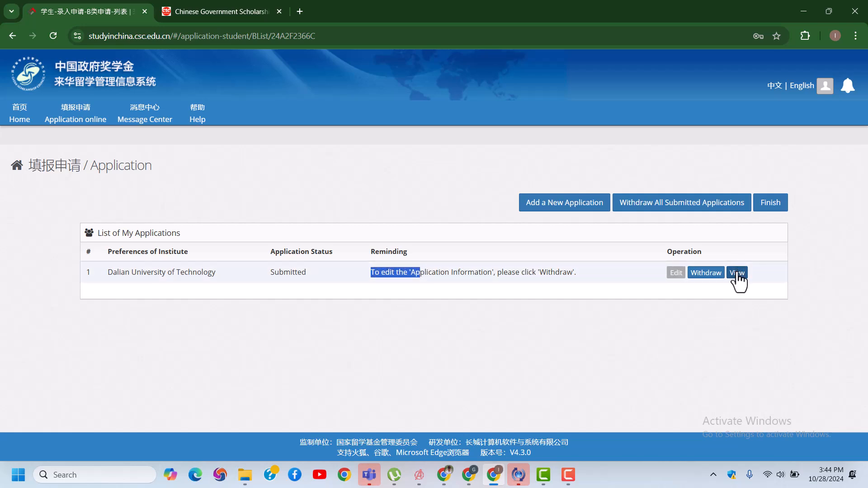
{"action": "scroll", "coordinate": [737, 273], "scroll_direction": "down", "scroll_amount": 5}
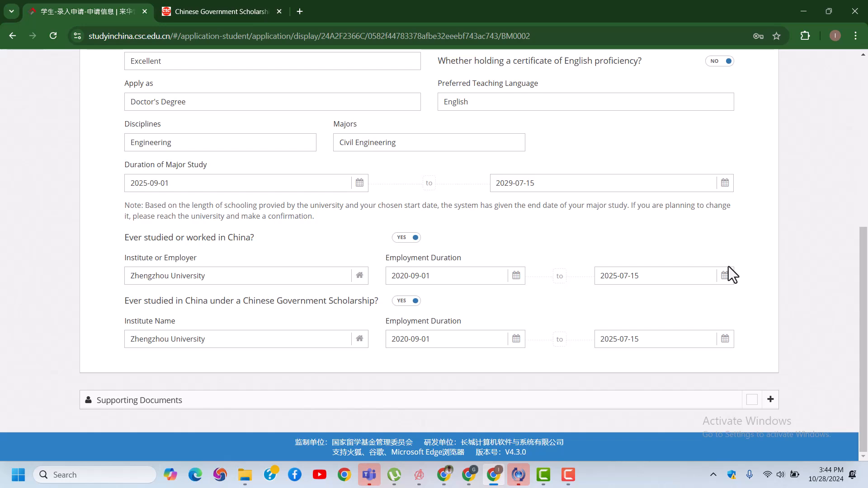
{"action": "left_click", "coordinate": [768, 399]}
{"action": "scroll", "coordinate": [699, 327], "scroll_direction": "down", "scroll_amount": 5}
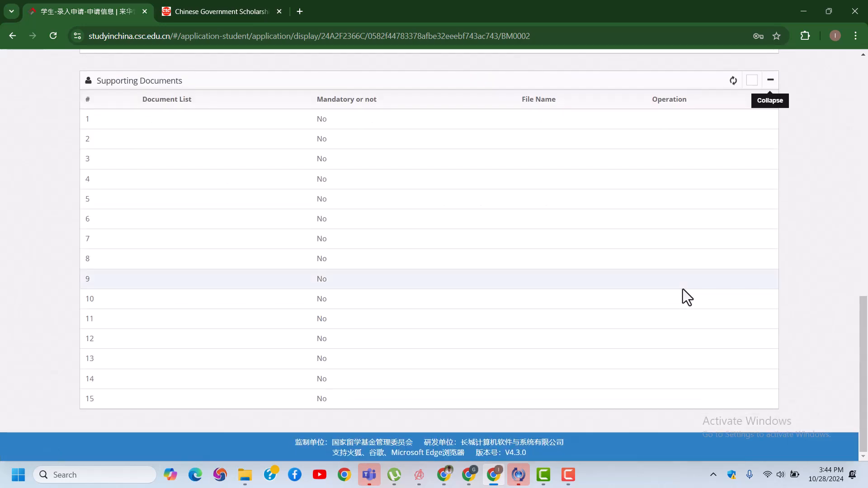
{"action": "scroll", "coordinate": [722, 281], "scroll_direction": "up", "scroll_amount": 5}
{"action": "scroll", "coordinate": [633, 280], "scroll_direction": "down", "scroll_amount": 5}
{"action": "scroll", "coordinate": [692, 278], "scroll_direction": "up", "scroll_amount": 5}
{"action": "scroll", "coordinate": [703, 280], "scroll_direction": "up", "scroll_amount": 7}
{"action": "scroll", "coordinate": [705, 283], "scroll_direction": "down", "scroll_amount": 7}
{"action": "left_click", "coordinate": [770, 368]}
{"action": "scroll", "coordinate": [769, 226], "scroll_direction": "up", "scroll_amount": 3}
{"action": "left_click", "coordinate": [769, 68]}
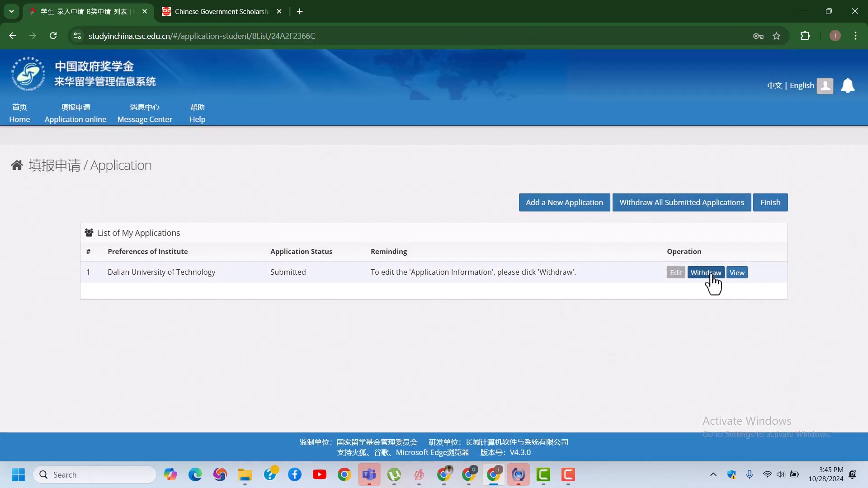
{"action": "left_click", "coordinate": [562, 208]}
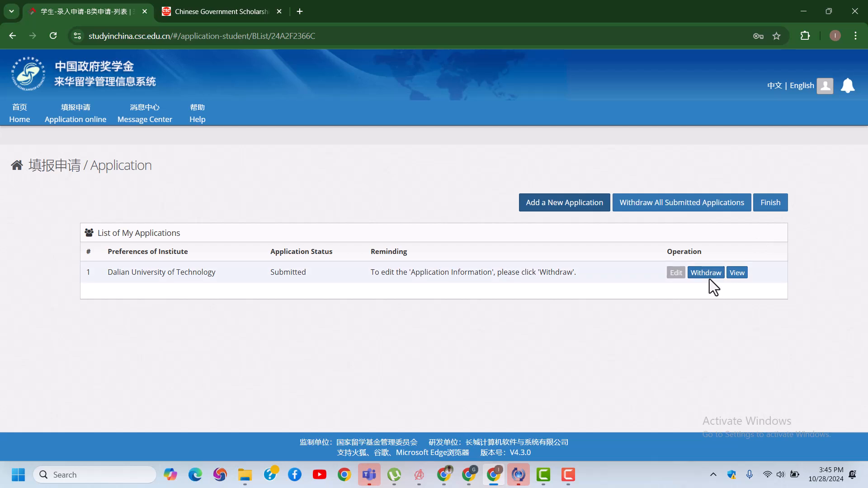
- Download the 124 KB application form PDF and return to the application overview
{"action": "left_click", "coordinate": [786, 209]}
{"action": "scroll", "coordinate": [436, 327], "scroll_direction": "down", "scroll_amount": 2}
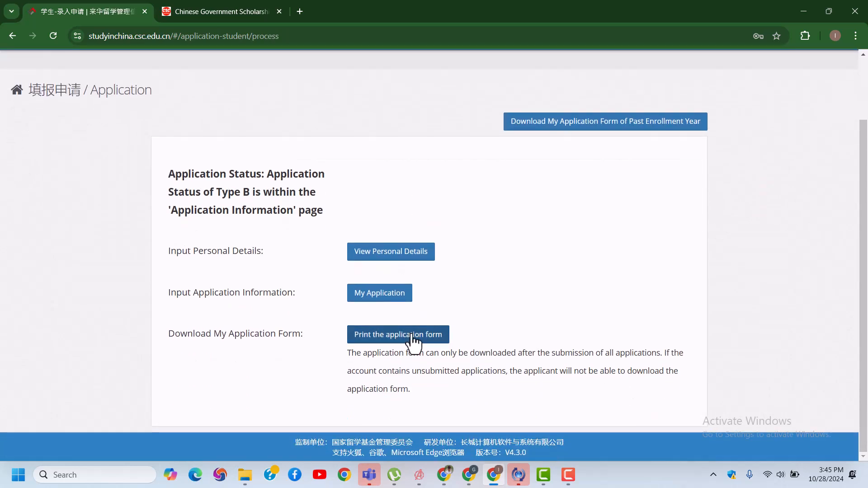
{"action": "left_click", "coordinate": [423, 334]}
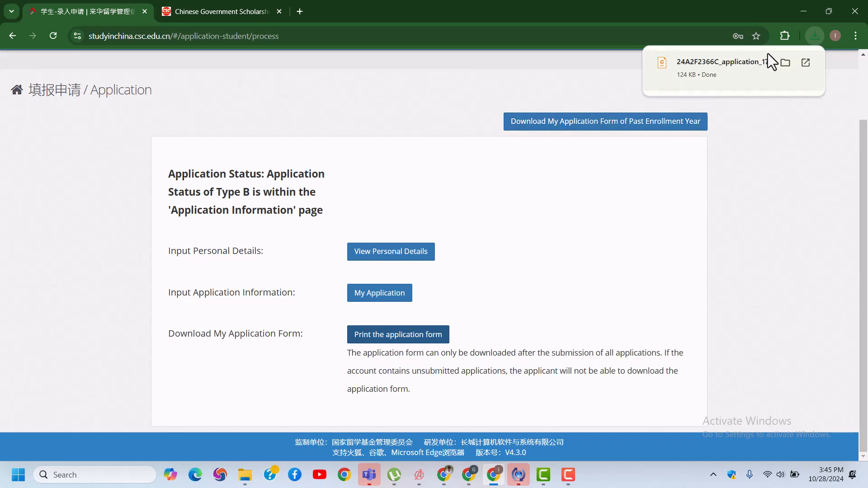
{"action": "left_click", "coordinate": [378, 296]}
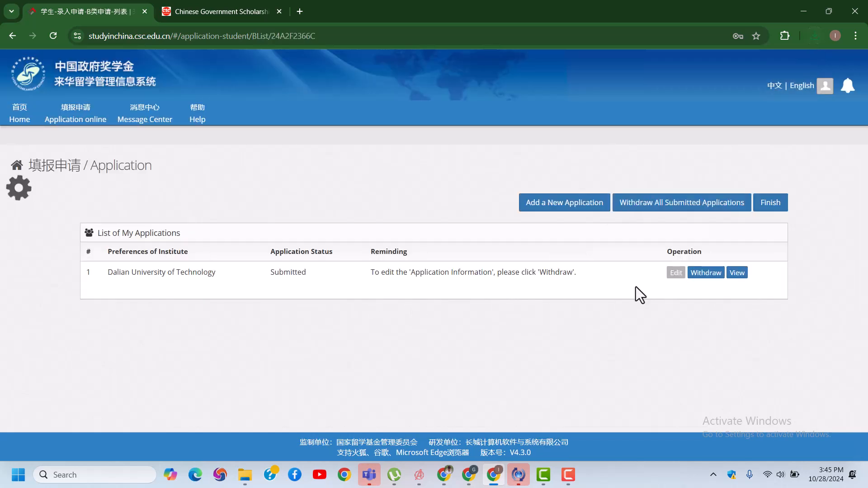
{"action": "left_click", "coordinate": [771, 205]}
{"action": "scroll", "coordinate": [503, 283], "scroll_direction": "down", "scroll_amount": 2}
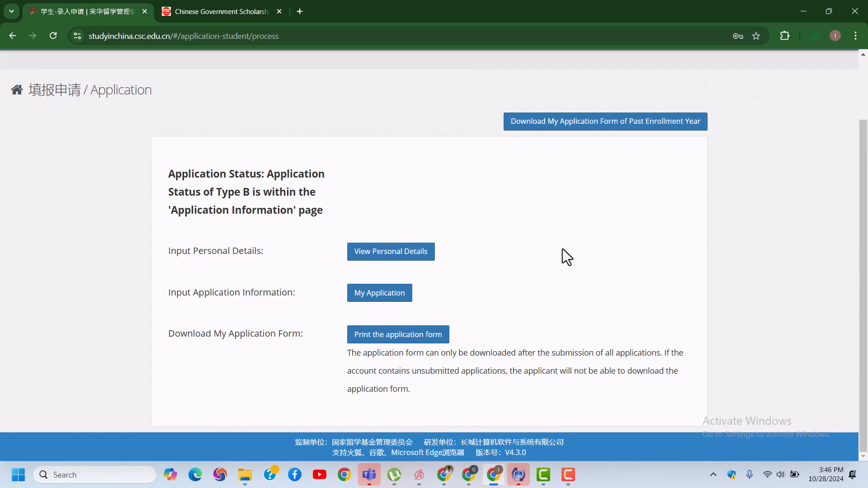
- Withdraw the submitted application so it shows Withdrawn and can be edited
{"action": "left_click", "coordinate": [395, 290]}
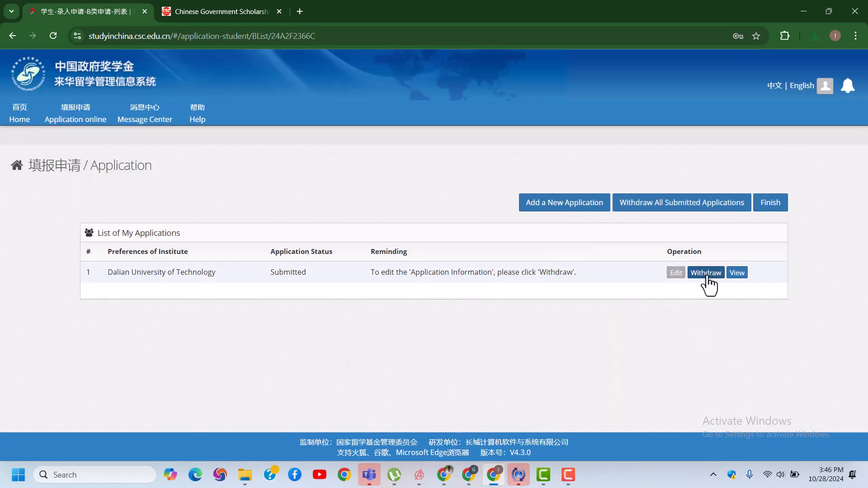
{"action": "left_click", "coordinate": [706, 273]}
{"action": "left_click", "coordinate": [634, 250]}
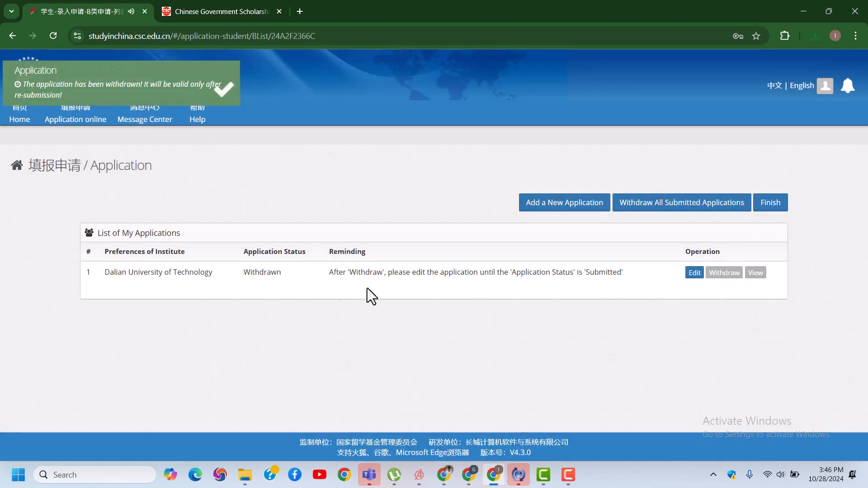
{"action": "left_click_drag", "start_coordinate": [228, 273], "coordinate": [275, 271]}
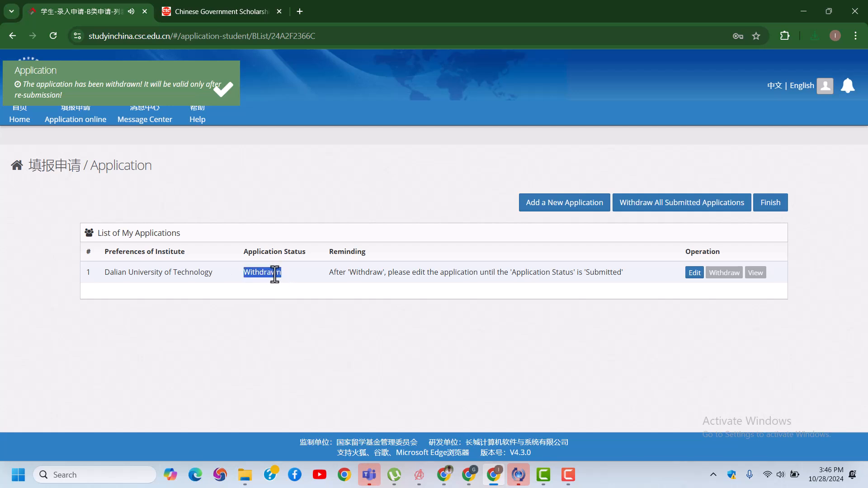
{"action": "left_click", "coordinate": [771, 204]}
{"action": "scroll", "coordinate": [520, 271], "scroll_direction": "down", "scroll_amount": 3}
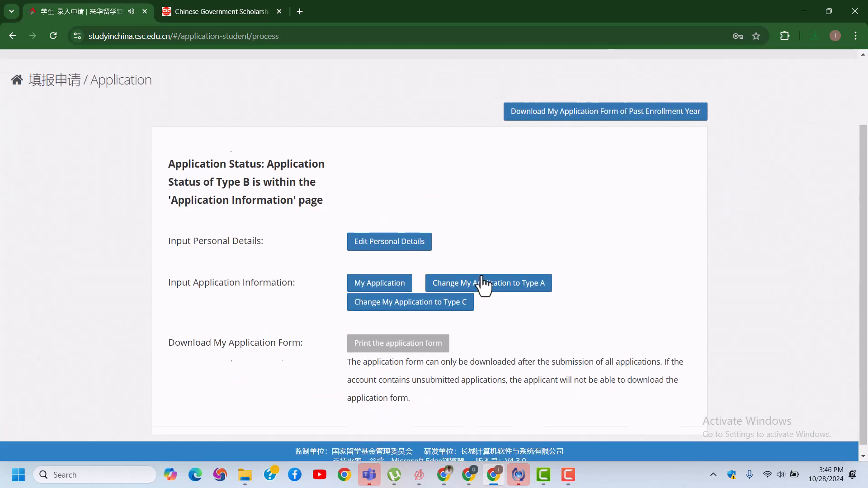
- Retype the passport surname in personal details and finish to save it
{"action": "left_click", "coordinate": [408, 262]}
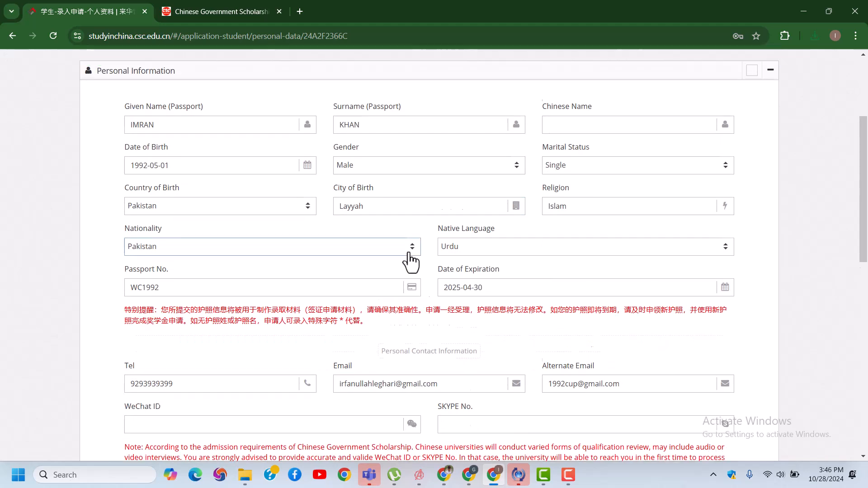
{"action": "left_click", "coordinate": [382, 196]}
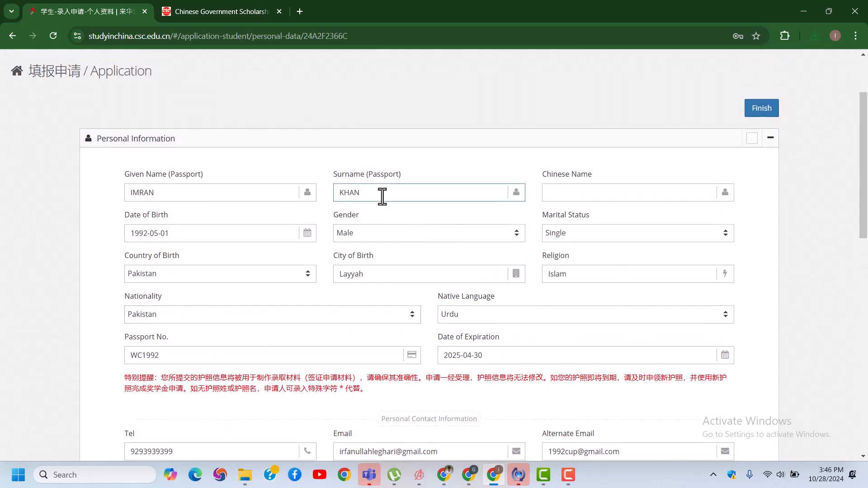
{"action": "left_click_drag", "start_coordinate": [385, 194], "coordinate": [333, 189]}
{"action": "key", "text": "BackSpace"}
{"action": "left_click", "coordinate": [764, 110]}
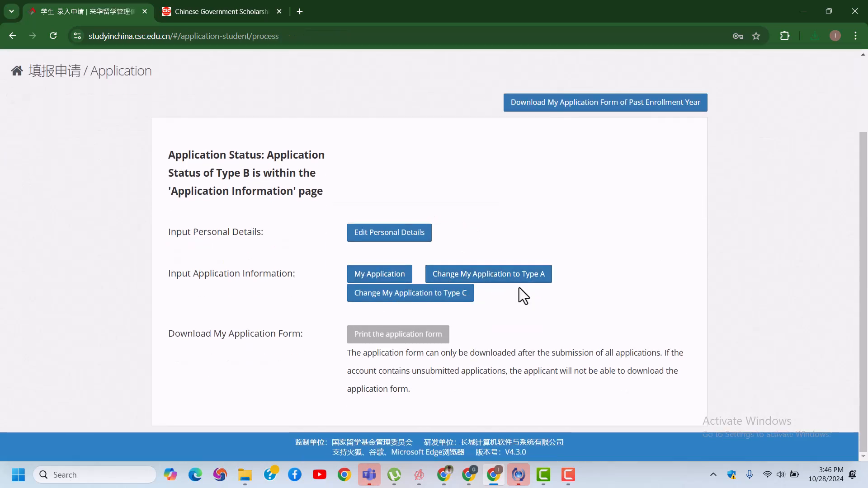
- Reopen the Dalian application, expand Supporting Documents and submit it
{"action": "left_click", "coordinate": [387, 276]}
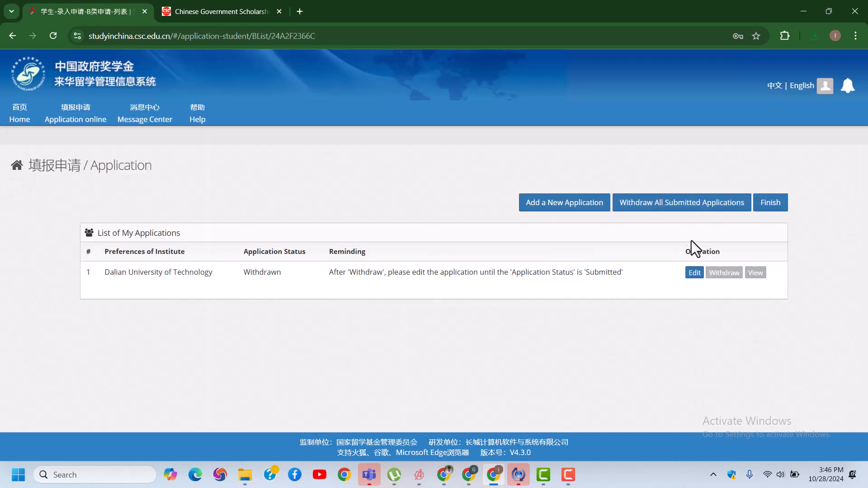
{"action": "left_click", "coordinate": [695, 274]}
{"action": "scroll", "coordinate": [669, 274], "scroll_direction": "down", "scroll_amount": 8}
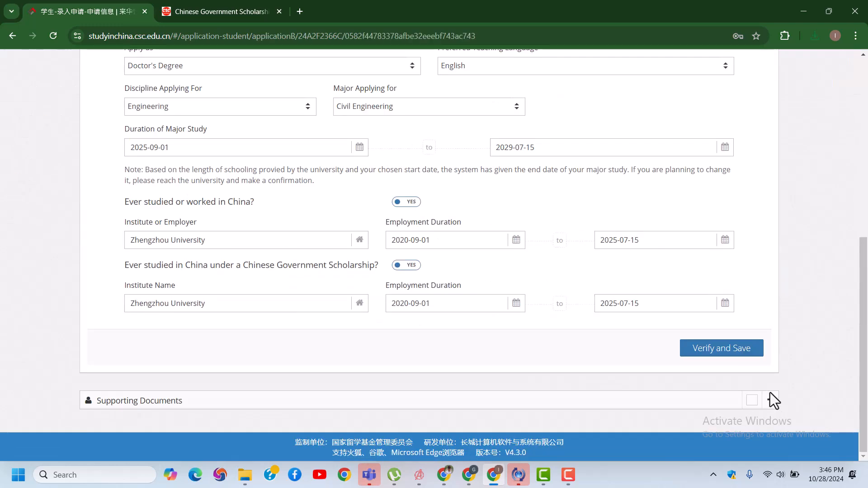
{"action": "left_click", "coordinate": [771, 401]}
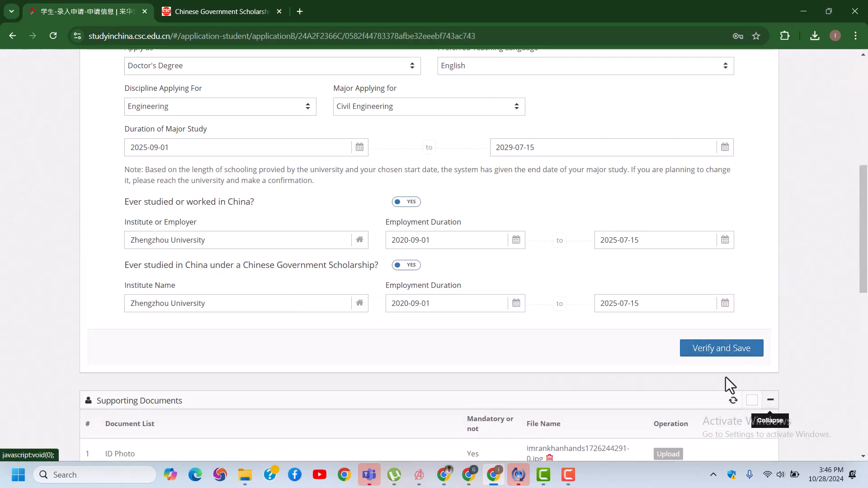
{"action": "scroll", "coordinate": [729, 387], "scroll_direction": "down", "scroll_amount": 10}
{"action": "left_click", "coordinate": [749, 396]}
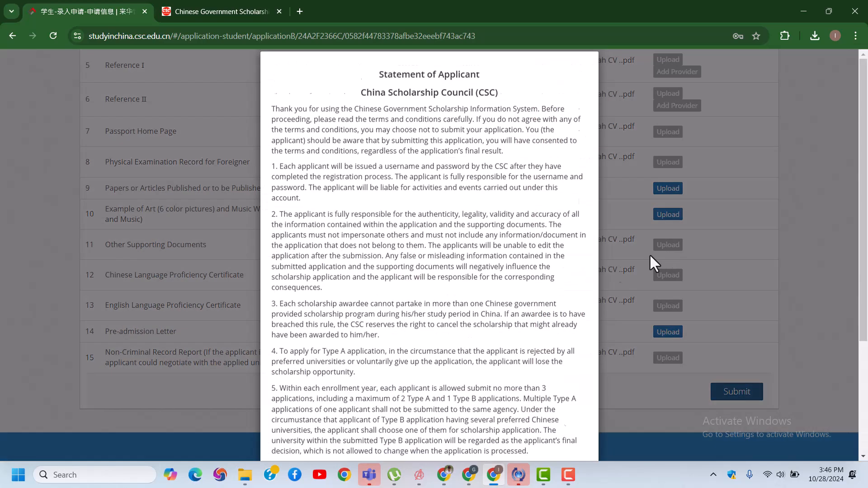
- Accept the applicant statement, confirm submission and check the status reads Submitted
{"action": "scroll", "coordinate": [520, 325], "scroll_direction": "down", "scroll_amount": 4}
{"action": "left_click", "coordinate": [276, 381]}
{"action": "left_click", "coordinate": [513, 423]}
{"action": "left_click", "coordinate": [627, 250]}
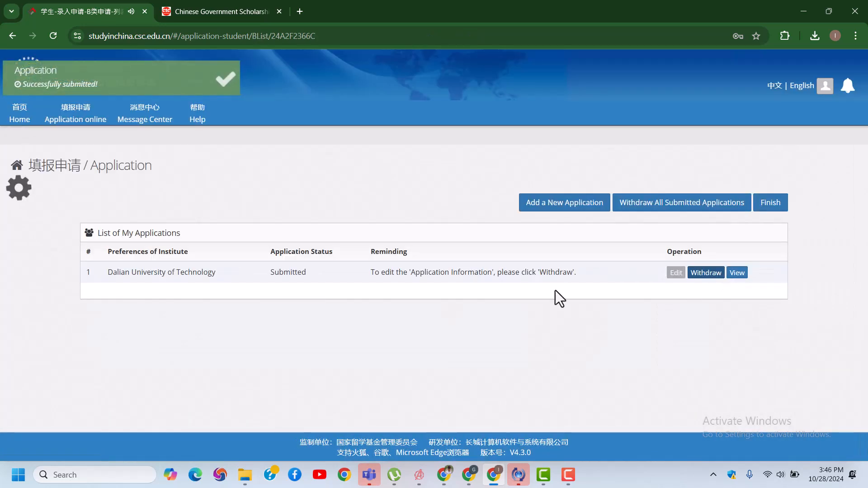
{"action": "left_click_drag", "start_coordinate": [266, 274], "coordinate": [344, 275]}
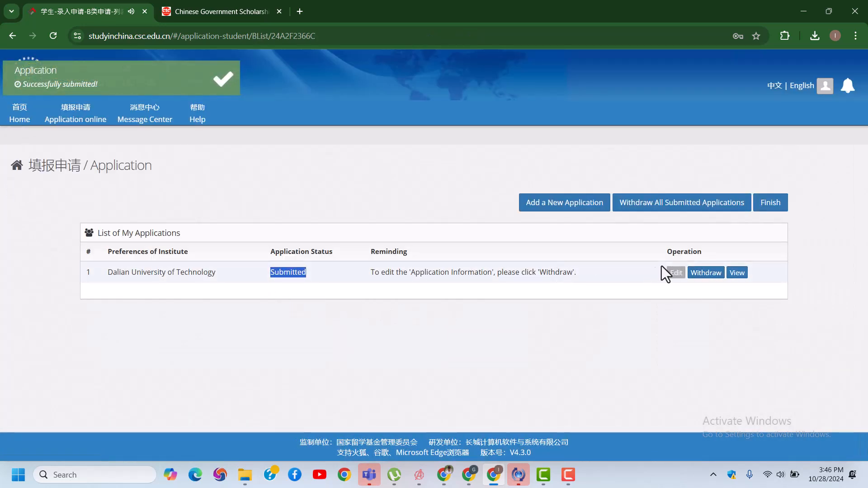
{"action": "left_click", "coordinate": [307, 287]}
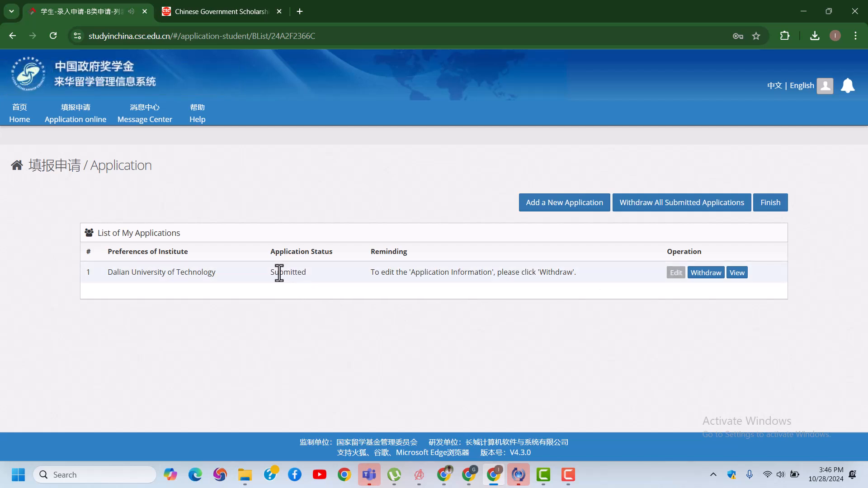
{"action": "left_click_drag", "start_coordinate": [269, 272], "coordinate": [307, 272]}
{"action": "left_click", "coordinate": [308, 270]}
- Withdraw the Dalian application again and reopen its Language Proficiency and Study Plan section
{"action": "left_click", "coordinate": [705, 273]}
{"action": "left_click", "coordinate": [634, 250]}
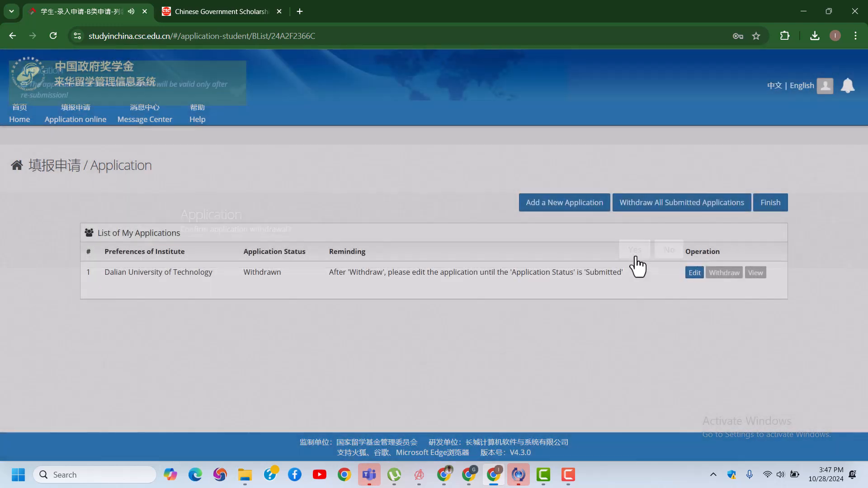
{"action": "left_click", "coordinate": [695, 272]}
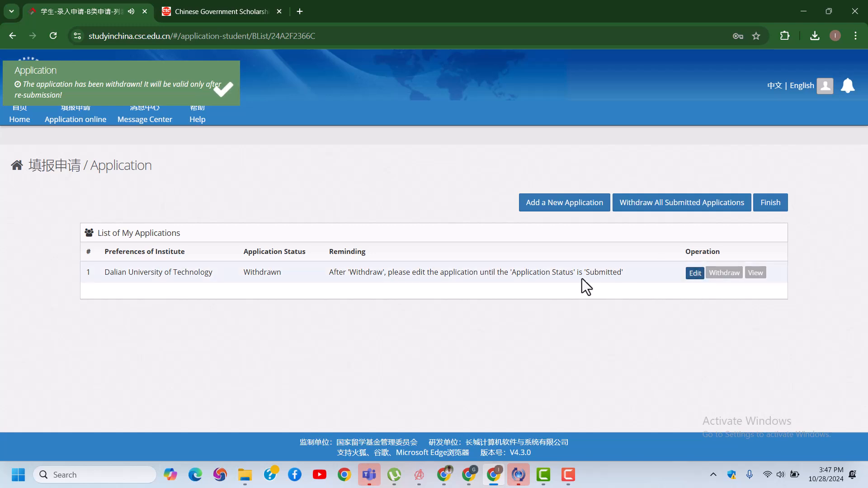
{"action": "scroll", "coordinate": [576, 278], "scroll_direction": "down", "scroll_amount": 5}
{"action": "scroll", "coordinate": [587, 285], "scroll_direction": "down", "scroll_amount": 3}
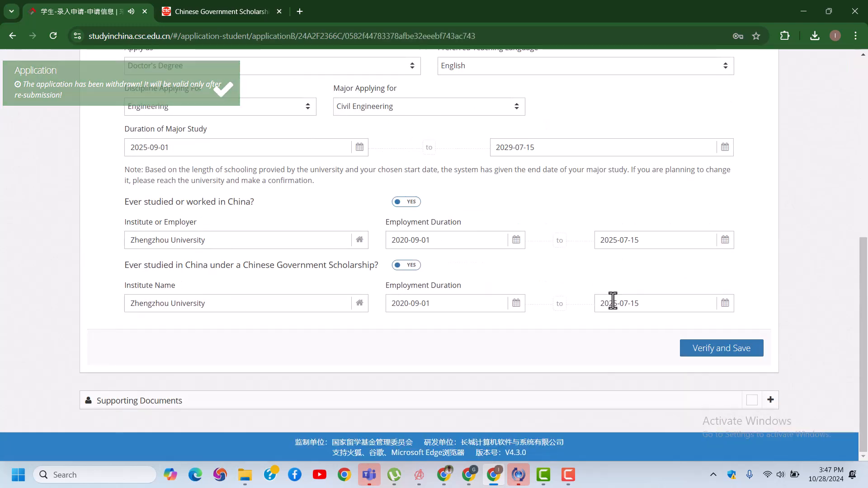
{"action": "scroll", "coordinate": [420, 271], "scroll_direction": "up", "scroll_amount": 3}
{"action": "scroll", "coordinate": [542, 262], "scroll_direction": "down", "scroll_amount": 3}
{"action": "scroll", "coordinate": [669, 253], "scroll_direction": "up", "scroll_amount": 10}
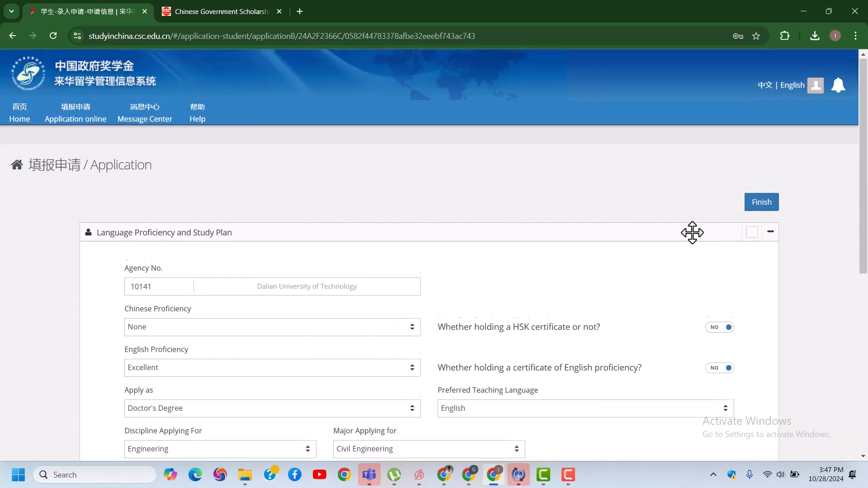
{"action": "left_click", "coordinate": [778, 232]}
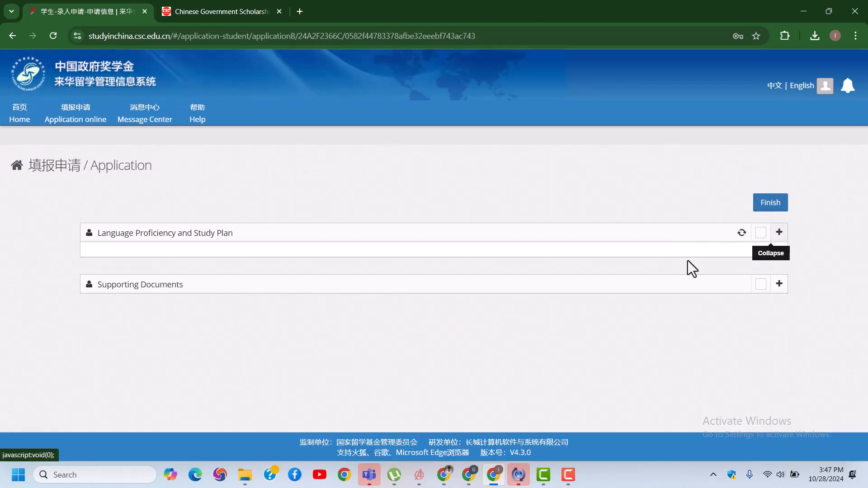
{"action": "left_click", "coordinate": [779, 233]}
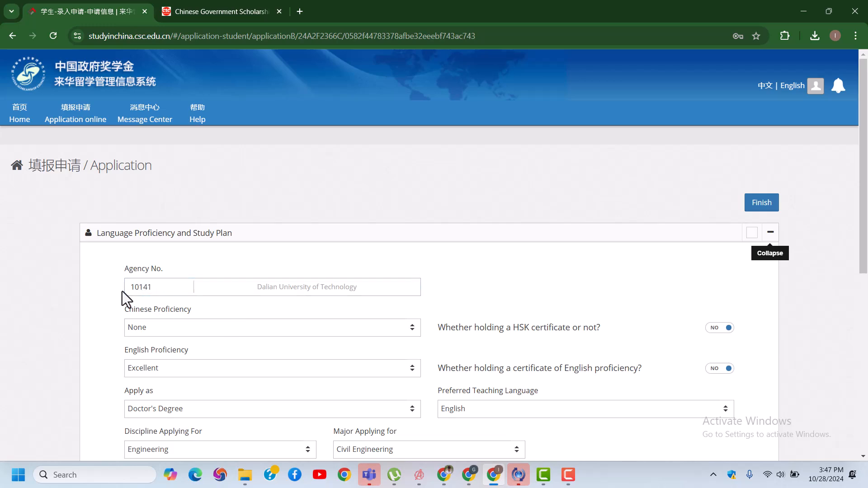
- Find Zhengzhou University's agency number 10459 on the CSC Guide list and return to the form
{"action": "left_click", "coordinate": [224, 11]}
{"action": "scroll", "coordinate": [410, 255], "scroll_direction": "down", "scroll_amount": 20}
{"action": "scroll", "coordinate": [392, 275], "scroll_direction": "down", "scroll_amount": 20}
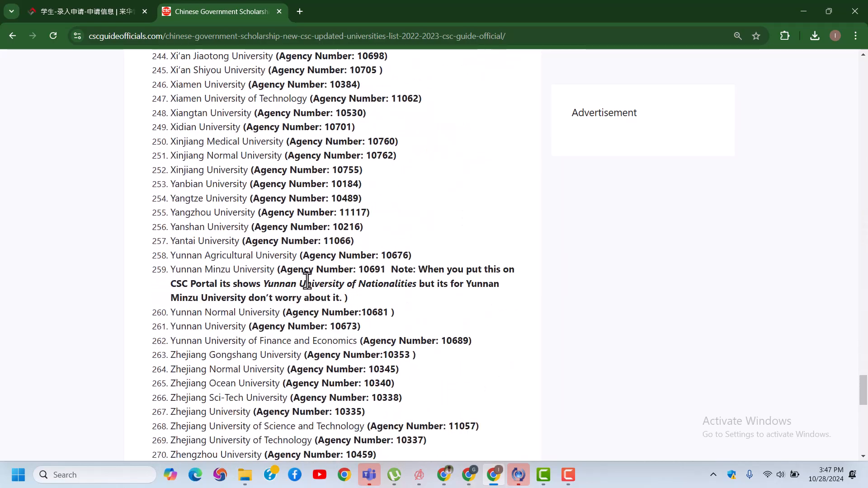
{"action": "scroll", "coordinate": [307, 281], "scroll_direction": "down", "scroll_amount": 5}
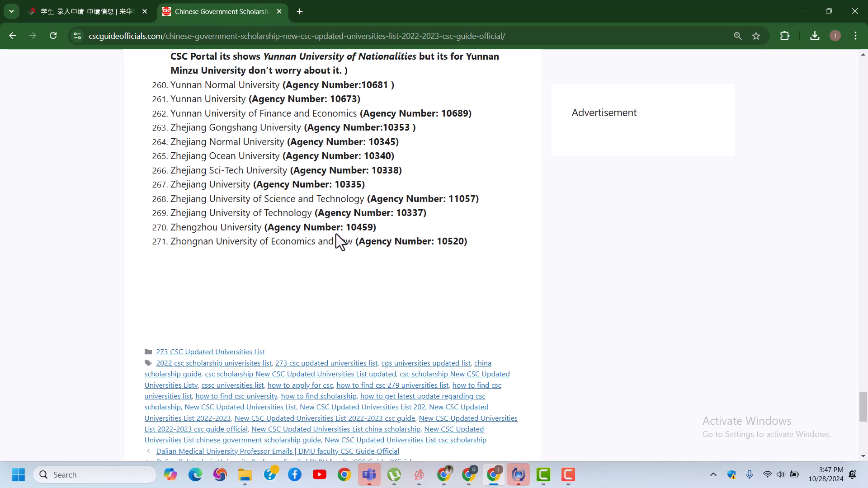
{"action": "left_click_drag", "start_coordinate": [343, 229], "coordinate": [366, 229]}
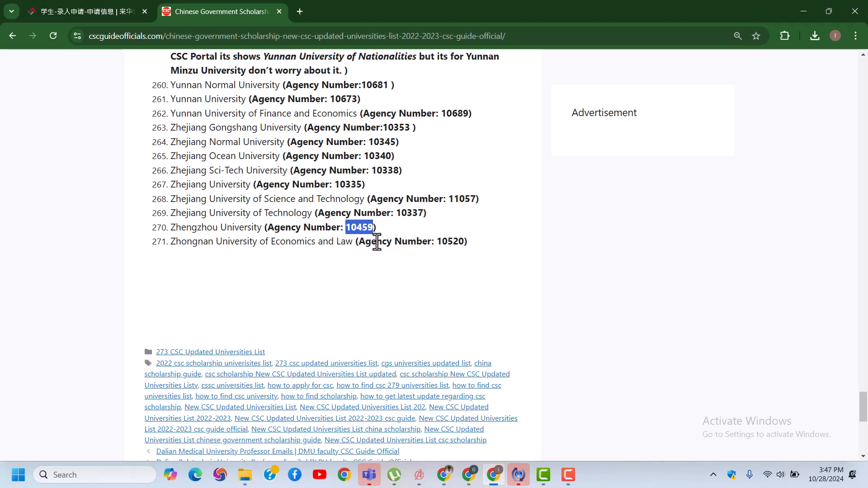
{"action": "left_click", "coordinate": [65, 1]}
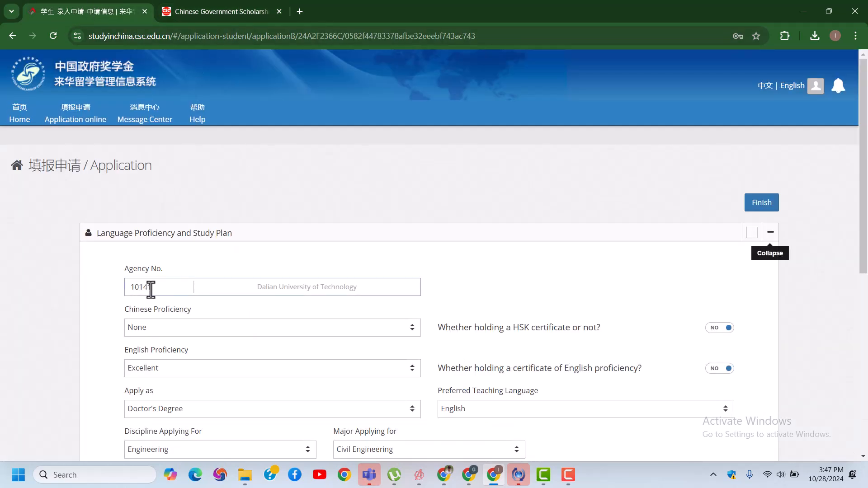
- Replace agency number 10141 with 10459 (Zhengzhou University), keeping Doctor's Degree as the degree level
{"action": "left_click_drag", "start_coordinate": [152, 288], "coordinate": [120, 286]}
{"action": "type", "text": "10459"}
{"action": "scroll", "coordinate": [579, 282], "scroll_direction": "down", "scroll_amount": 5}
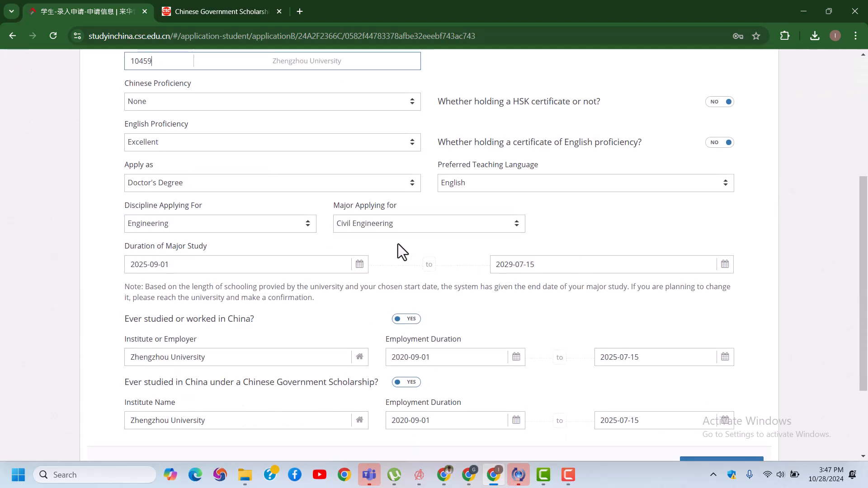
{"action": "left_click", "coordinate": [306, 186]}
{"action": "left_click", "coordinate": [436, 195]}
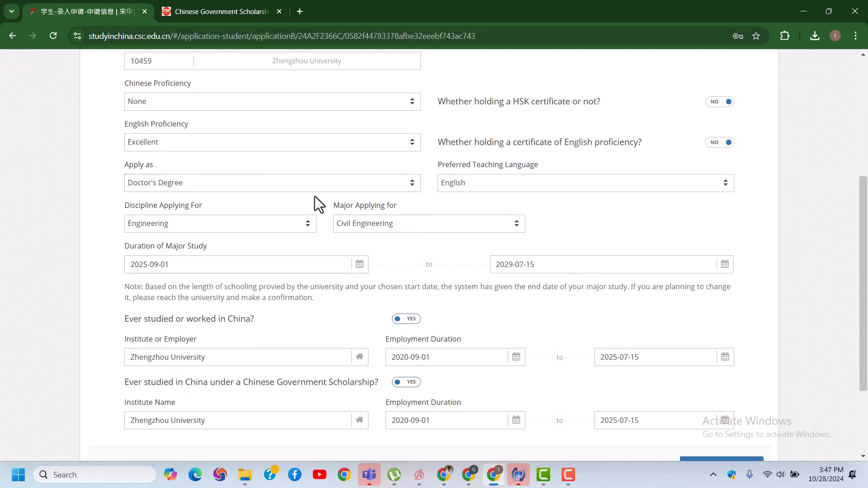
{"action": "left_click", "coordinate": [328, 183]}
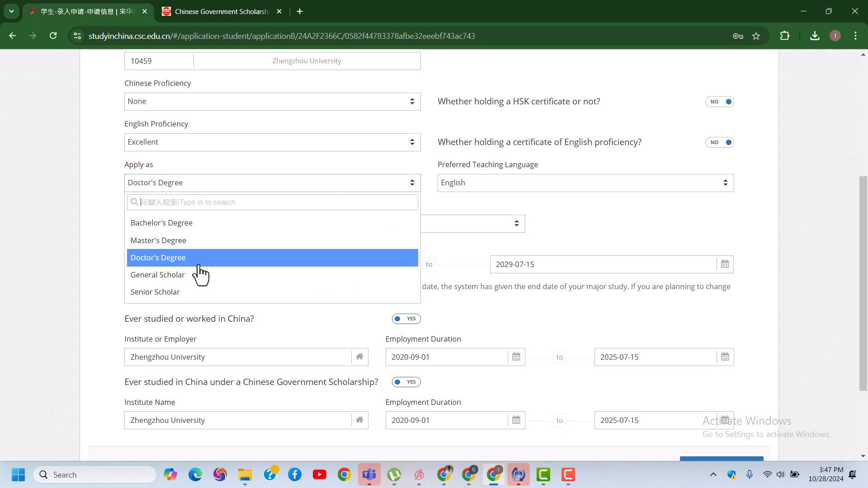
{"action": "left_click", "coordinate": [183, 260]}
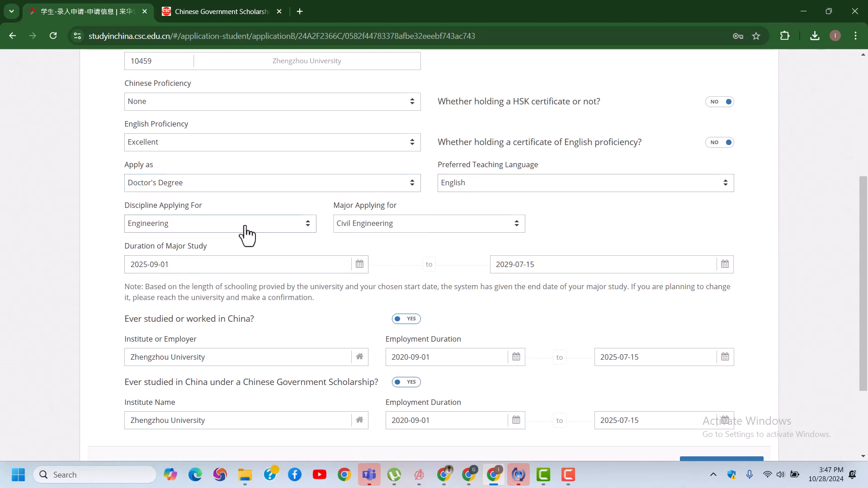
- Set discipline to Management and major to Management Science and Engineering, then verify and save
{"action": "left_click", "coordinate": [246, 233]}
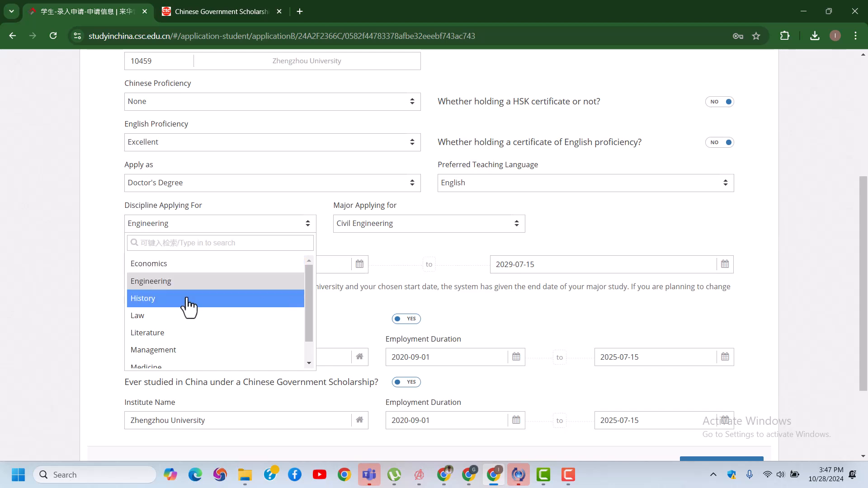
{"action": "left_click", "coordinate": [167, 352]}
{"action": "left_click", "coordinate": [400, 232]}
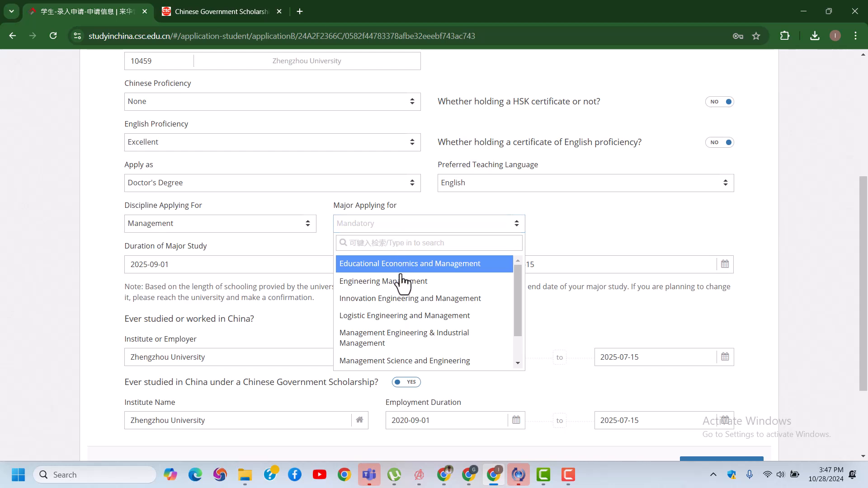
{"action": "scroll", "coordinate": [409, 300], "scroll_direction": "down", "scroll_amount": 1}
{"action": "left_click", "coordinate": [409, 325]}
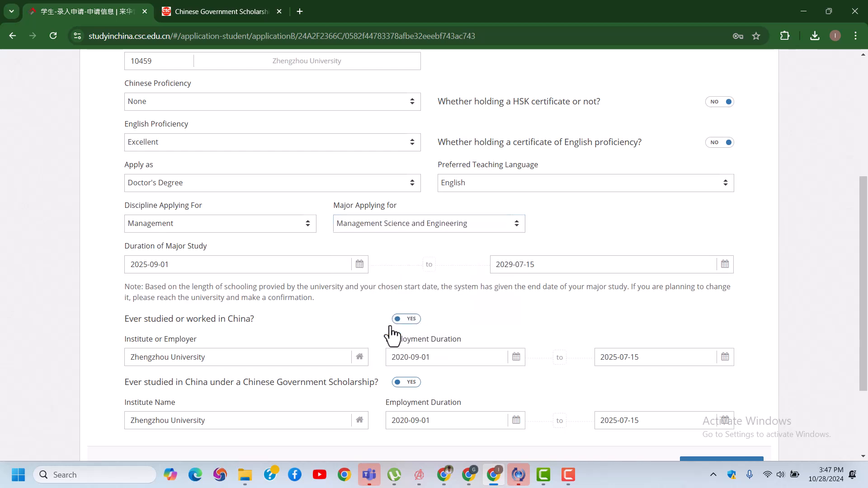
{"action": "left_click", "coordinate": [438, 230]}
{"action": "scroll", "coordinate": [437, 296], "scroll_direction": "down", "scroll_amount": 1}
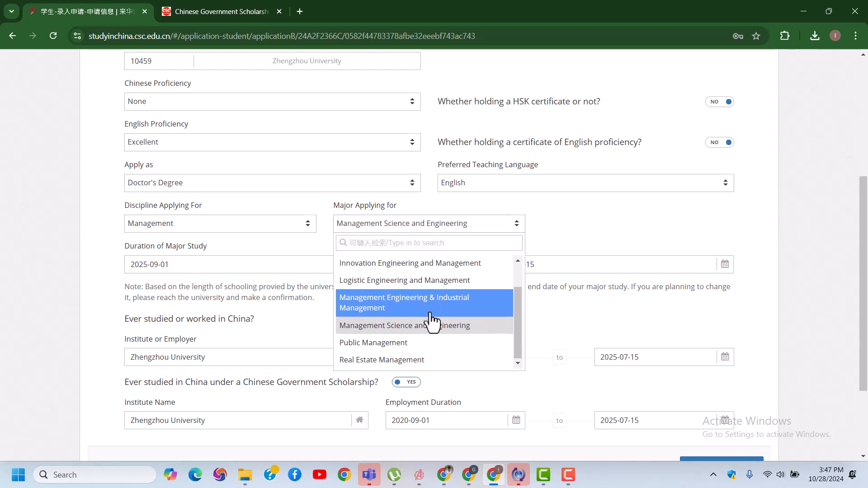
{"action": "left_click", "coordinate": [579, 242]}
{"action": "scroll", "coordinate": [577, 253], "scroll_direction": "down", "scroll_amount": 3}
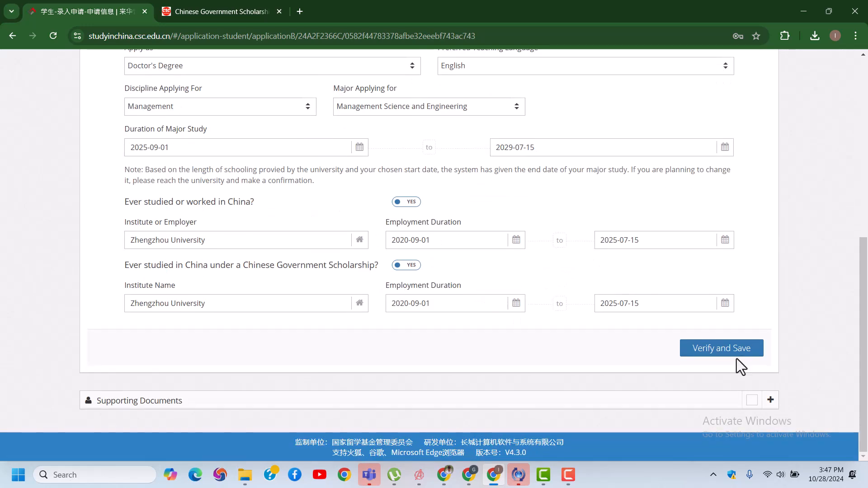
{"action": "left_click", "coordinate": [731, 355]}
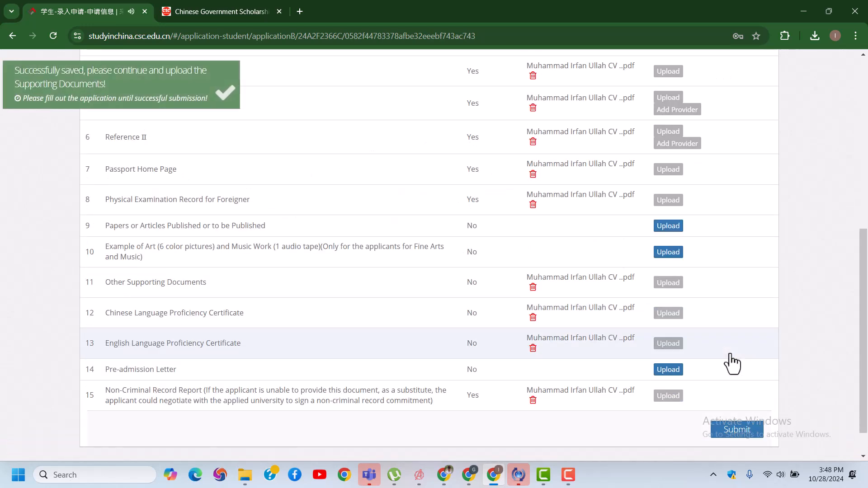
- Expand the Language Proficiency and Study Plan section and review the majors list without changing it
{"action": "scroll", "coordinate": [723, 329], "scroll_direction": "up", "scroll_amount": 4}
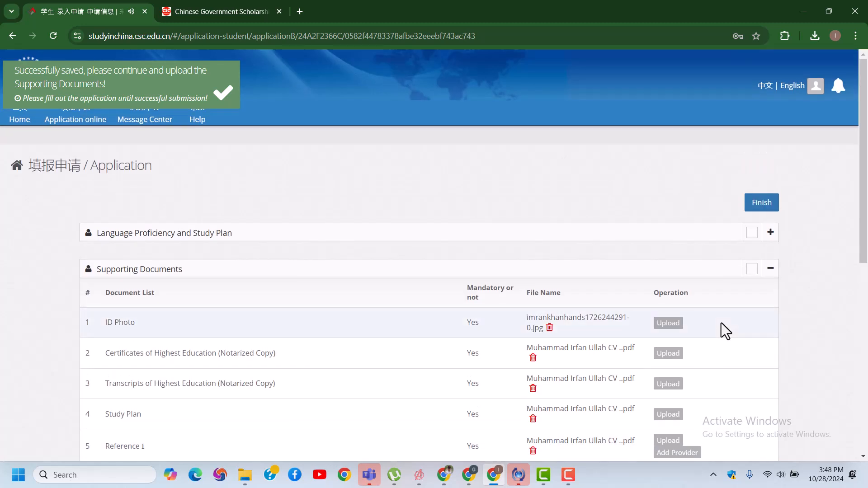
{"action": "scroll", "coordinate": [721, 322], "scroll_direction": "down", "scroll_amount": 6}
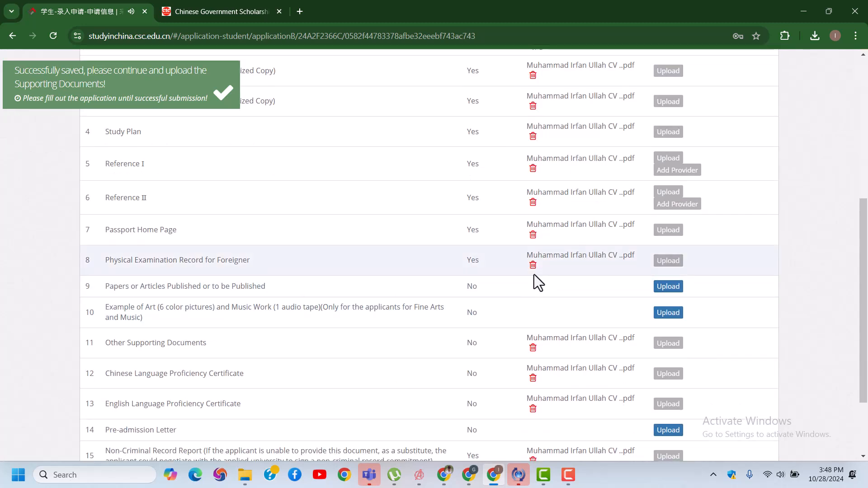
{"action": "scroll", "coordinate": [534, 275], "scroll_direction": "up", "scroll_amount": 6}
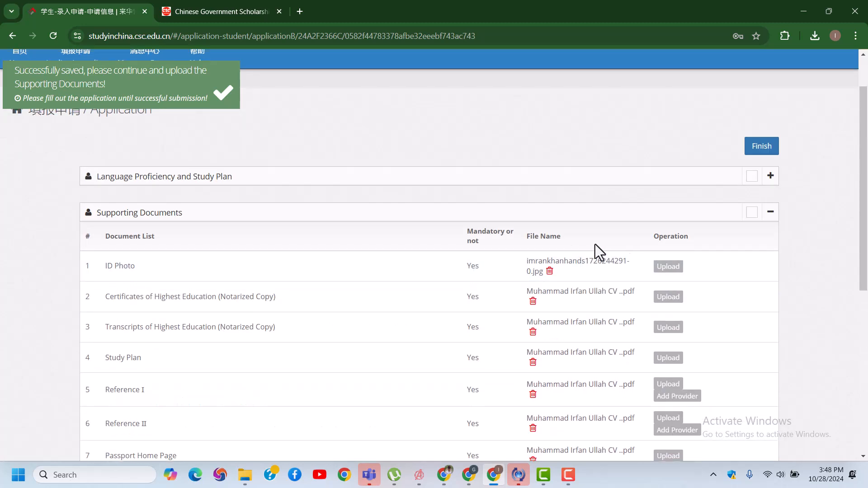
{"action": "left_click", "coordinate": [770, 175]}
{"action": "scroll", "coordinate": [470, 257], "scroll_direction": "down", "scroll_amount": 3}
{"action": "left_click", "coordinate": [420, 226]}
{"action": "left_click", "coordinate": [262, 238]}
- Switch the discipline to Engineering with Civil Engineering as the major and save the application
{"action": "left_click", "coordinate": [262, 232]}
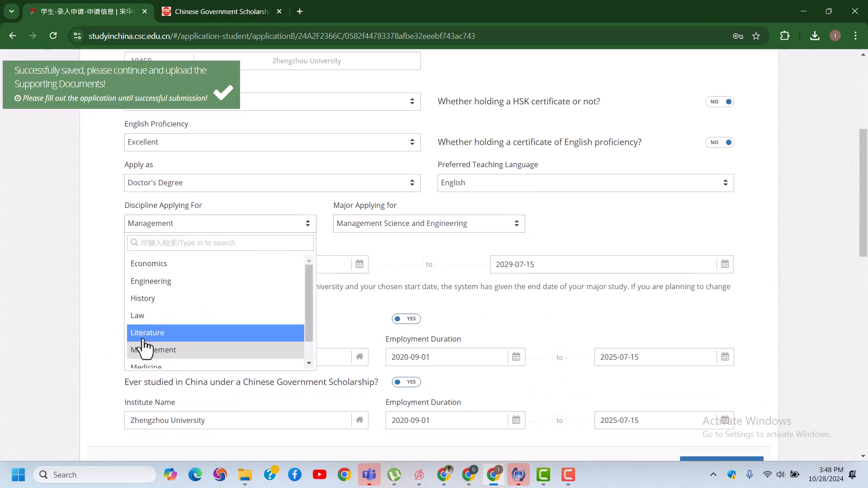
{"action": "left_click", "coordinate": [194, 293]}
{"action": "left_click", "coordinate": [379, 224]}
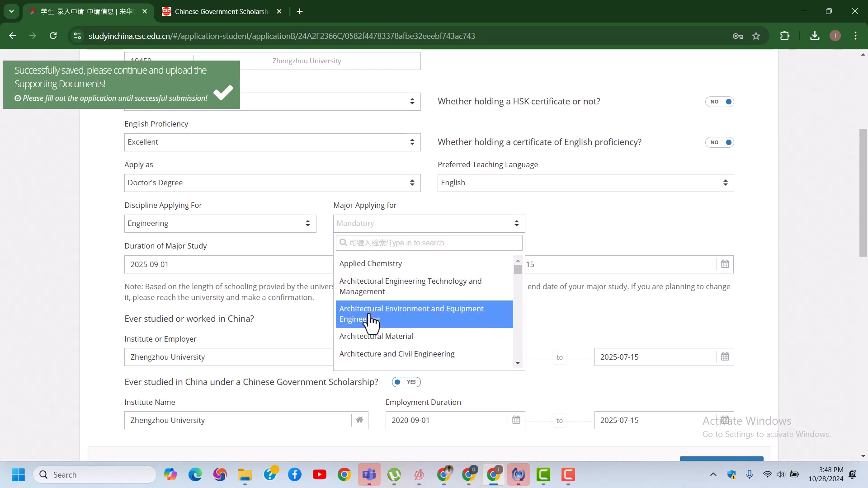
{"action": "scroll", "coordinate": [377, 326], "scroll_direction": "down", "scroll_amount": 4}
{"action": "left_click", "coordinate": [386, 324]}
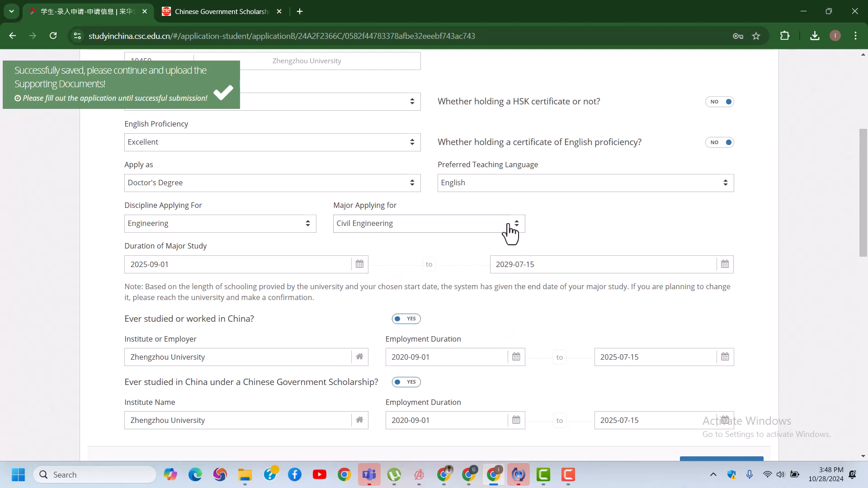
{"action": "scroll", "coordinate": [674, 310], "scroll_direction": "down", "scroll_amount": 4}
{"action": "left_click", "coordinate": [723, 239]}
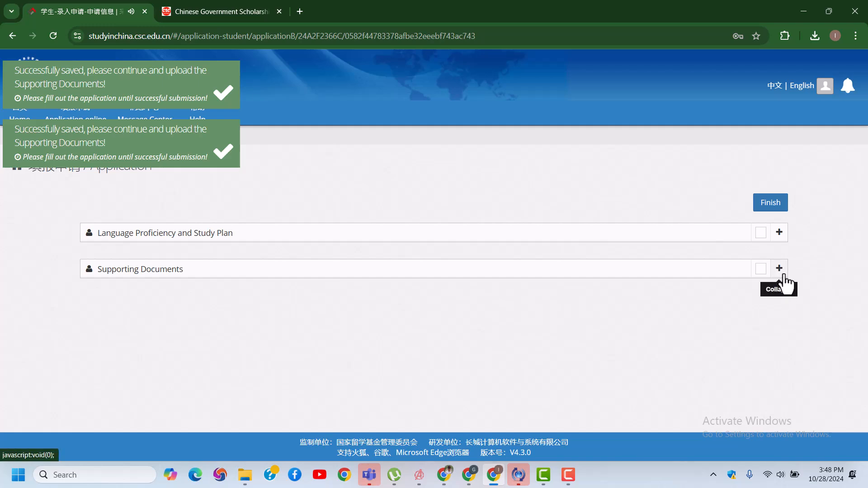
- Upload the CV file as the Pre-admission Letter in Supporting Documents
{"action": "left_click", "coordinate": [779, 268]}
{"action": "scroll", "coordinate": [784, 274], "scroll_direction": "down", "scroll_amount": 7}
{"action": "scroll", "coordinate": [582, 351], "scroll_direction": "down", "scroll_amount": 2}
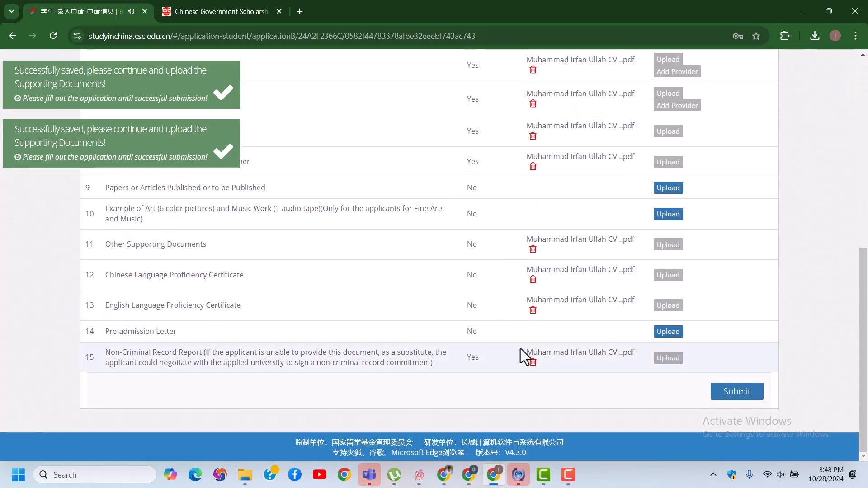
{"action": "left_click", "coordinate": [667, 332]}
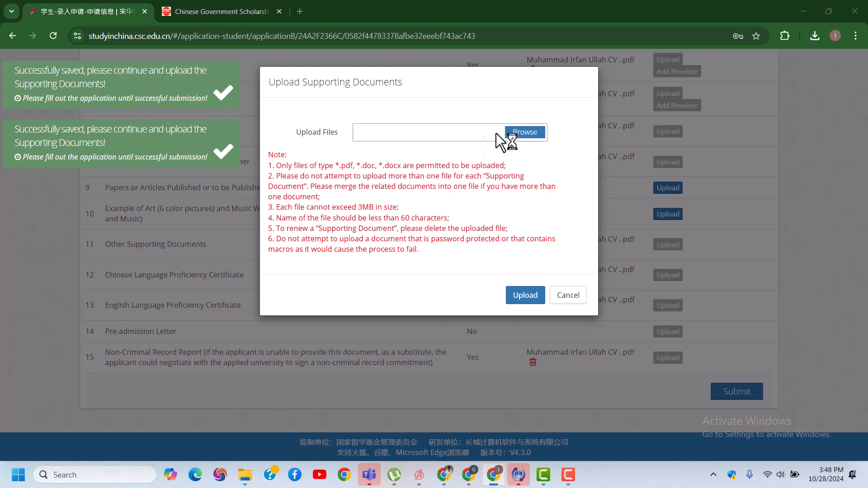
{"action": "left_click", "coordinate": [509, 129]}
{"action": "double_click", "coordinate": [248, 110]}
{"action": "left_click", "coordinate": [521, 296]}
- Submit the application, accepting the Statement of Applicant and confirming with Yes
{"action": "left_click", "coordinate": [719, 404]}
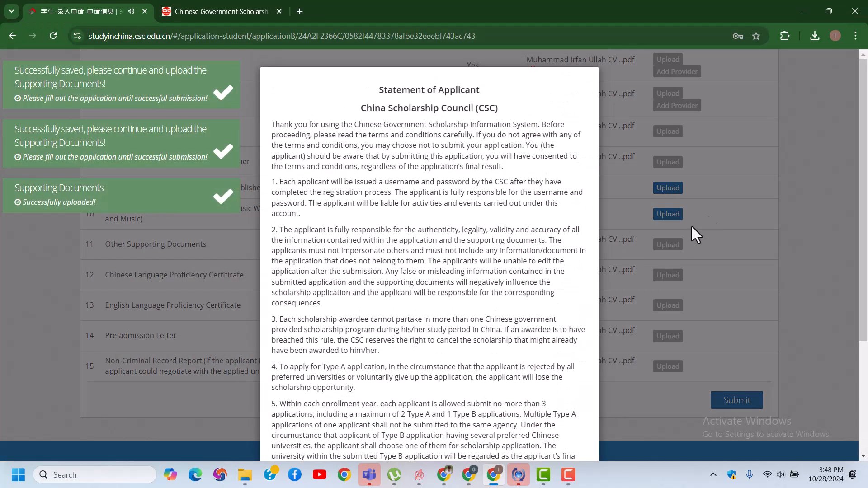
{"action": "scroll", "coordinate": [532, 308], "scroll_direction": "down", "scroll_amount": 4}
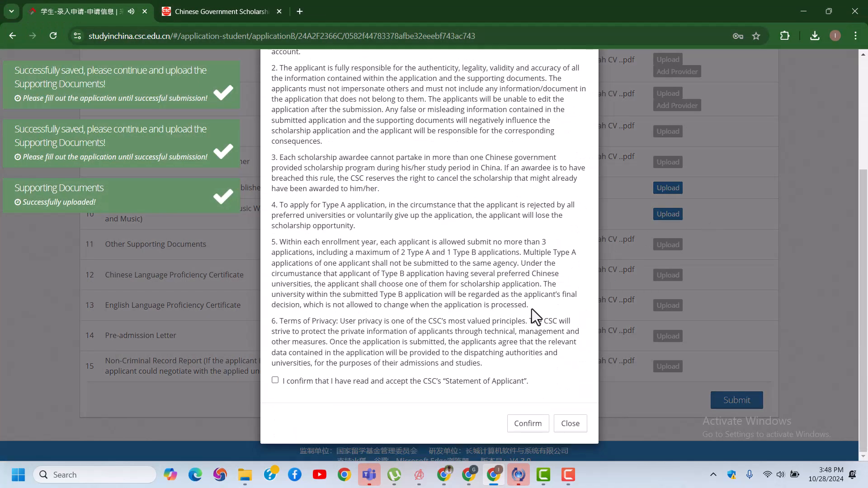
{"action": "left_click", "coordinate": [275, 380]}
{"action": "left_click", "coordinate": [520, 424]}
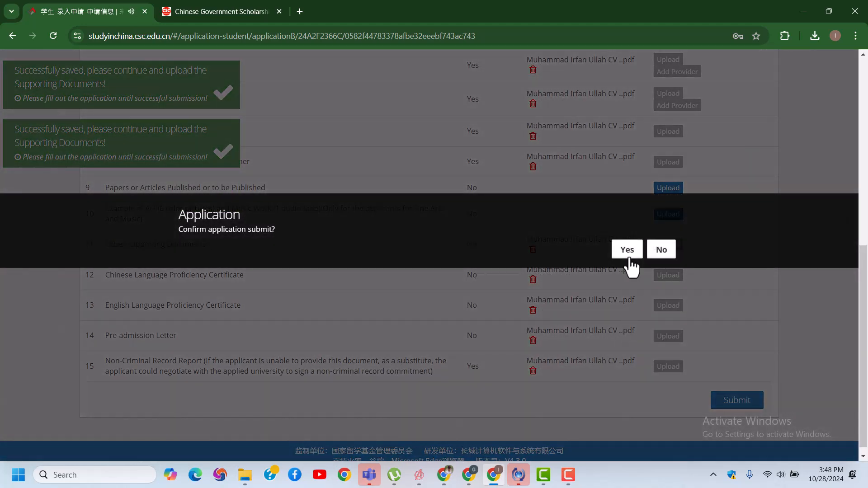
{"action": "left_click", "coordinate": [627, 250]}
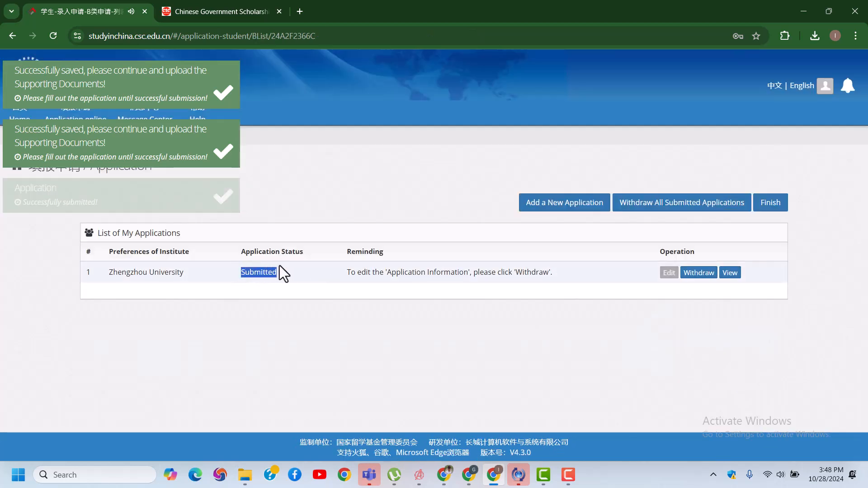
- Highlight the Zhengzhou University application's Submitted status, then choose Withdraw on that row
{"action": "left_click_drag", "start_coordinate": [240, 274], "coordinate": [270, 273]}
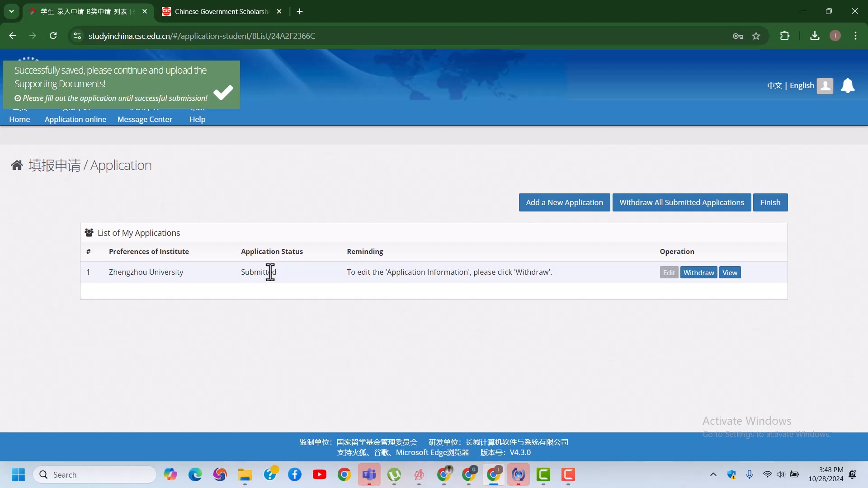
{"action": "left_click_drag", "start_coordinate": [286, 273], "coordinate": [239, 273]}
{"action": "left_click", "coordinate": [262, 279]}
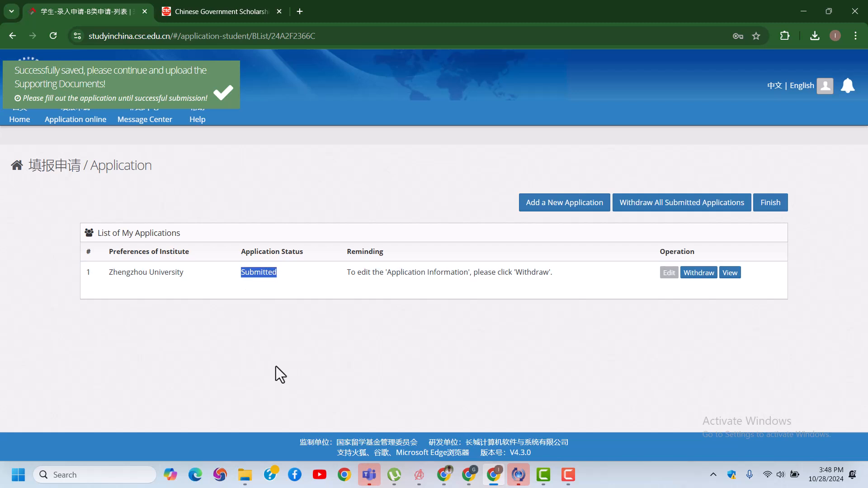
{"action": "left_click", "coordinate": [267, 286]}
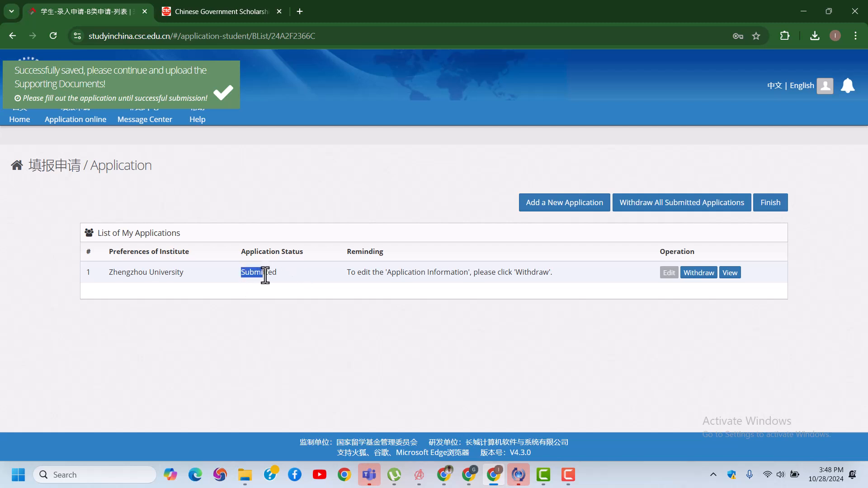
{"action": "left_click", "coordinate": [272, 272]}
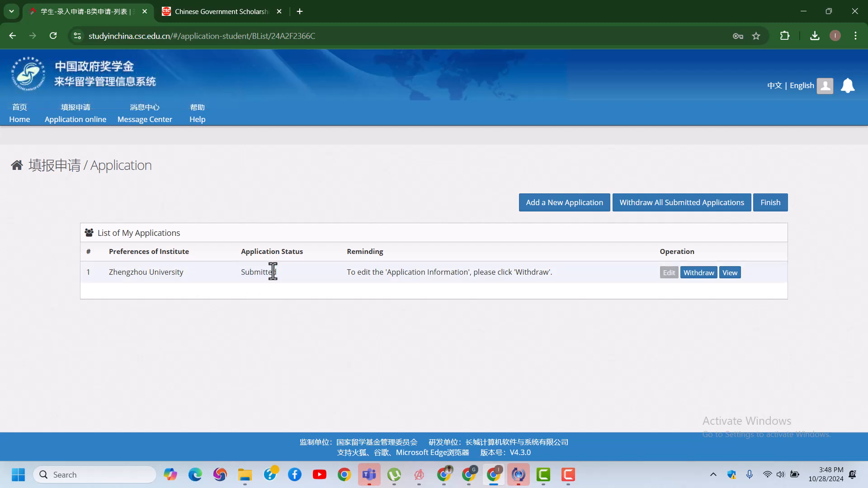
{"action": "left_click_drag", "start_coordinate": [267, 274], "coordinate": [241, 273]}
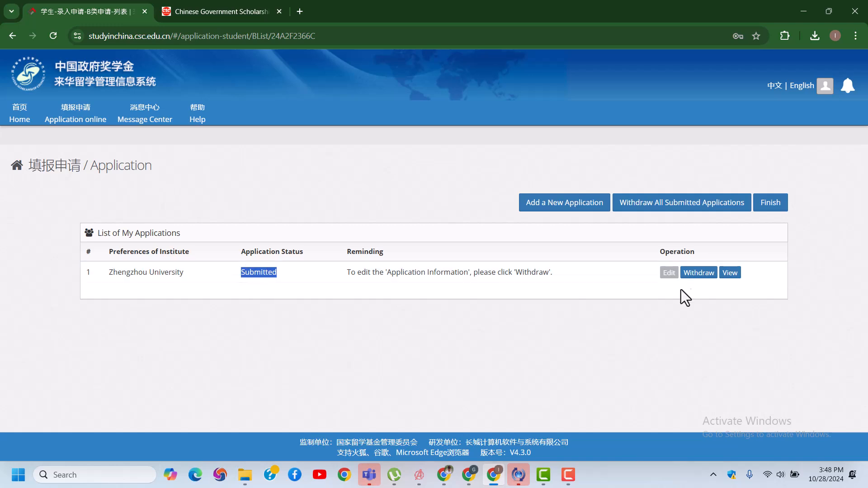
{"action": "left_click", "coordinate": [708, 273]}
- Confirm the withdrawal, reopen the application for editing, and delete the Pre-admission Letter file
{"action": "left_click", "coordinate": [641, 251]}
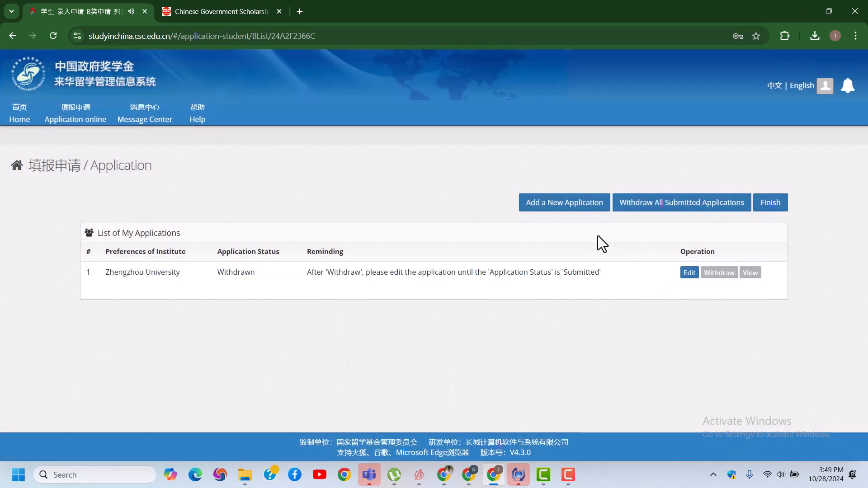
{"action": "left_click", "coordinate": [691, 275]}
{"action": "scroll", "coordinate": [686, 267], "scroll_direction": "down", "scroll_amount": 5}
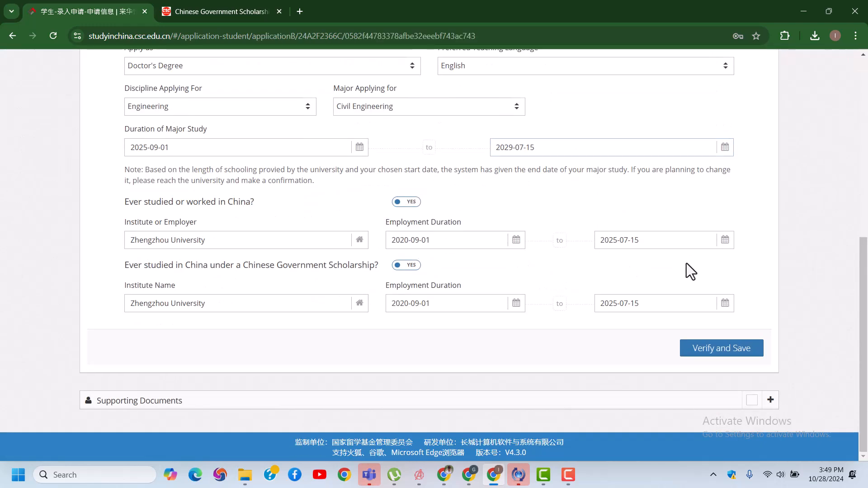
{"action": "left_click", "coordinate": [771, 400]}
{"action": "scroll", "coordinate": [710, 359], "scroll_direction": "down", "scroll_amount": 10}
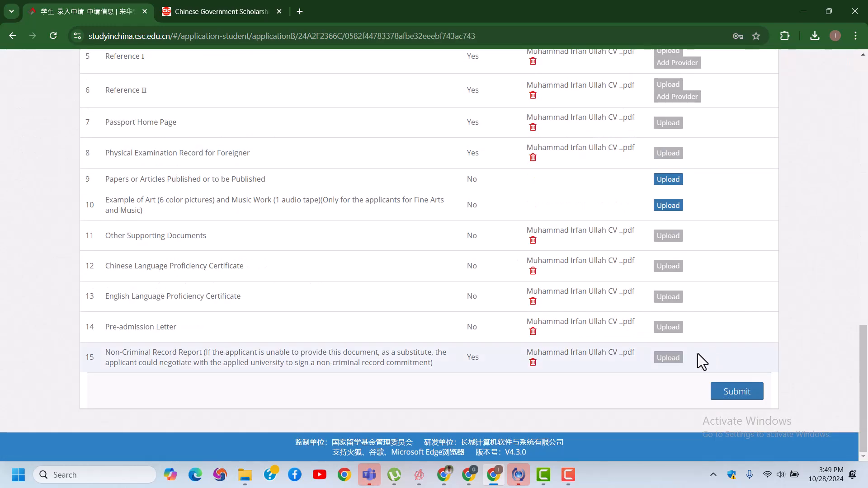
{"action": "left_click", "coordinate": [533, 334]}
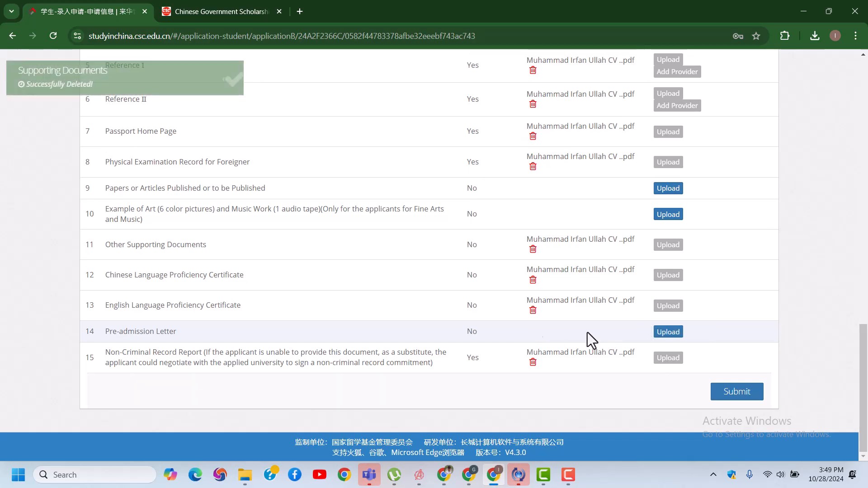
- Resubmit the application, accepting the Statement of Applicant and confirming with Yes
{"action": "left_click", "coordinate": [737, 391]}
{"action": "scroll", "coordinate": [498, 316], "scroll_direction": "down", "scroll_amount": 5}
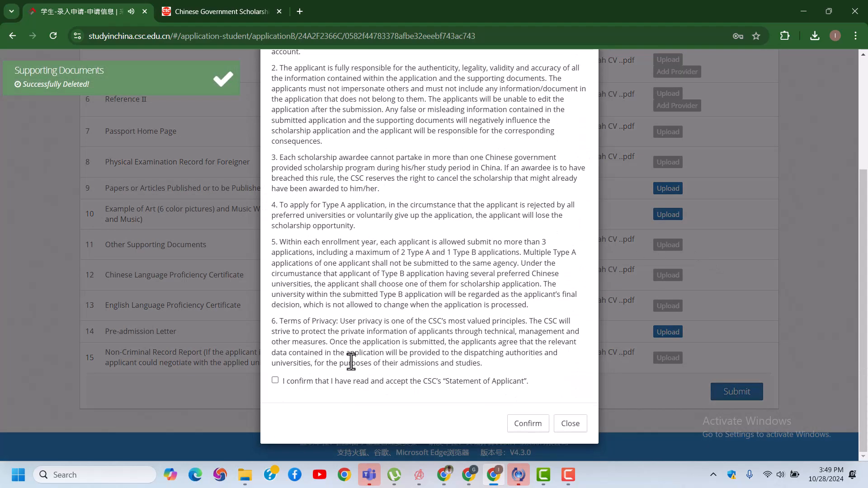
{"action": "left_click", "coordinate": [528, 424]}
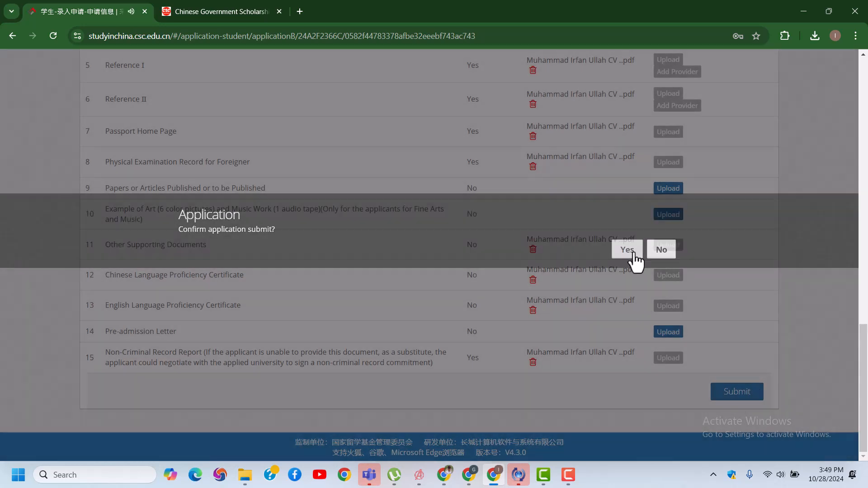
{"action": "left_click", "coordinate": [627, 250]}
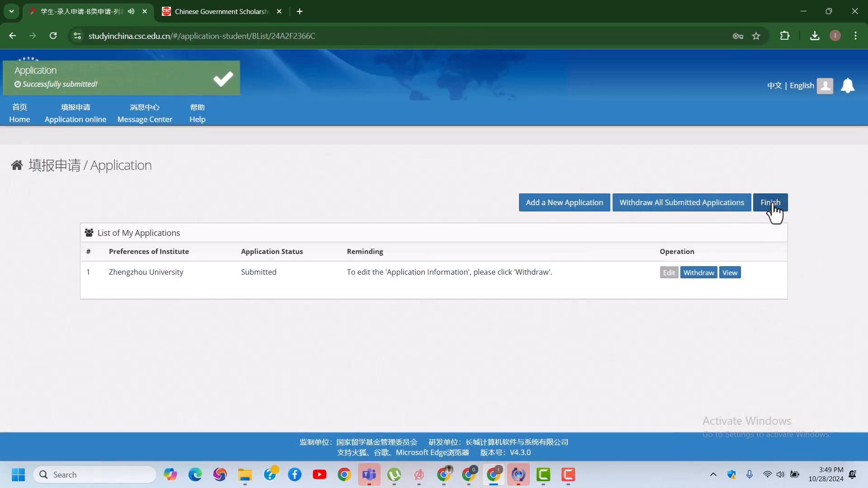
- Finish the submission and download the application form PDF from the application process page
{"action": "mouse_move", "coordinate": [240, 273]}
{"action": "left_mouse_down"}
{"action": "mouse_move", "coordinate": [295, 277]}
{"action": "mouse_move", "coordinate": [240, 273]}
{"action": "left_mouse_up"}
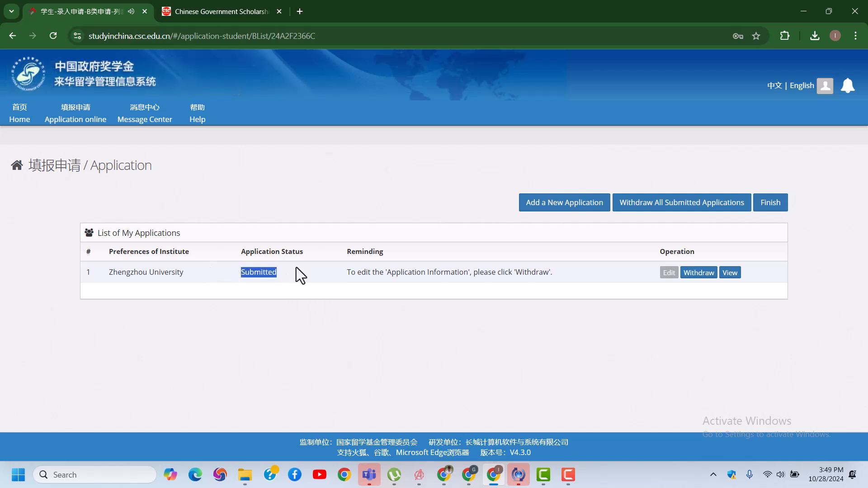
{"action": "left_click", "coordinate": [767, 203]}
{"action": "scroll", "coordinate": [619, 272], "scroll_direction": "down", "scroll_amount": 3}
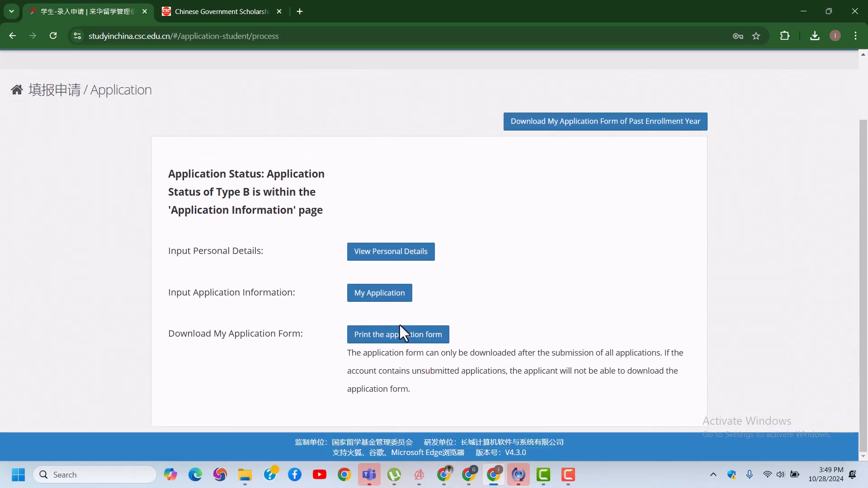
{"action": "left_click", "coordinate": [401, 326]}
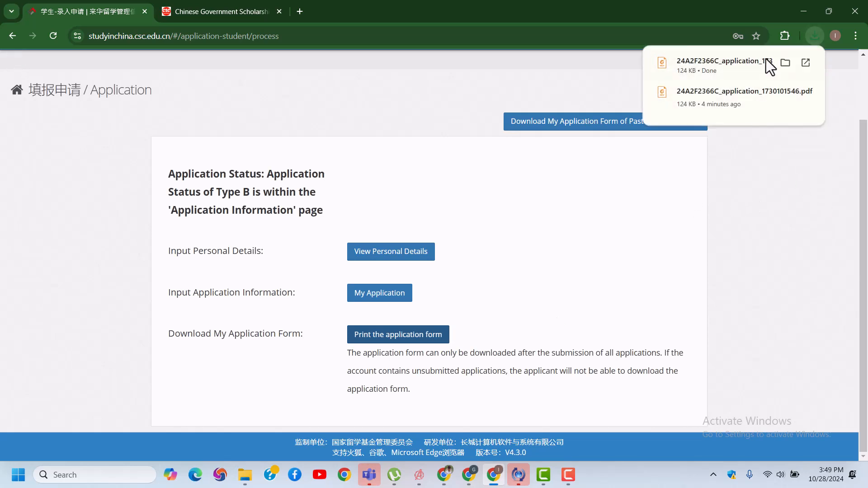